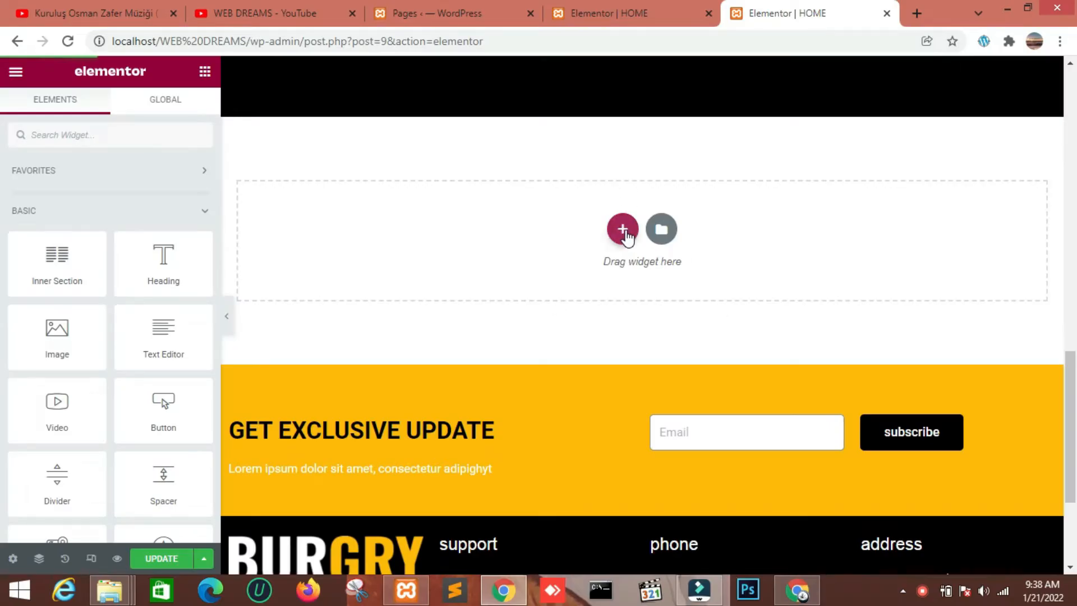
Step: Add a single-column section above the GET EXCLUSIVE UPDATE banner with Full Width content and No Gap between columns
click(623, 230)
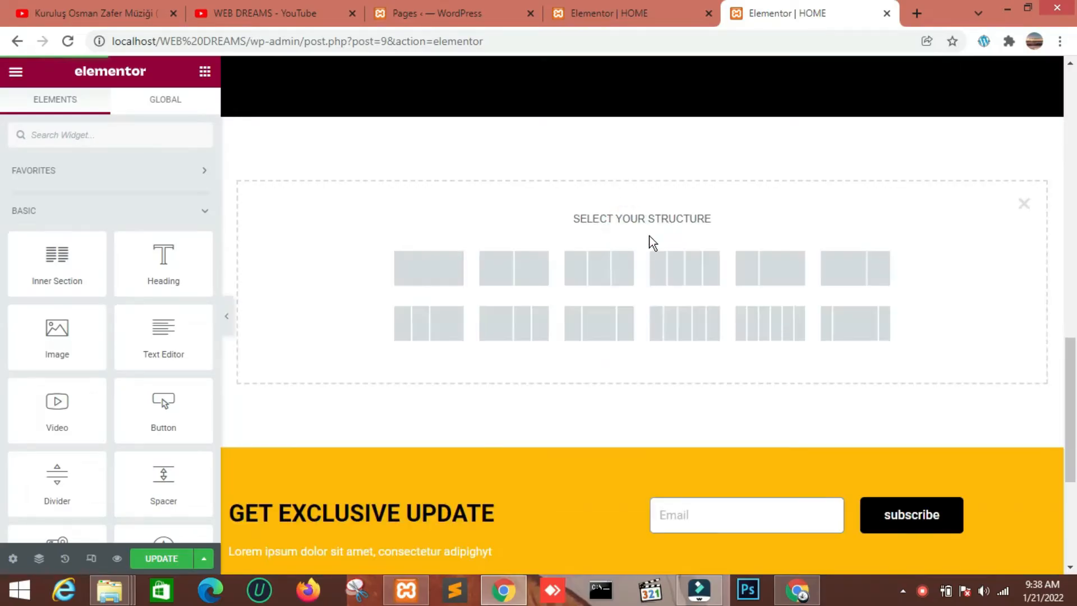
click(449, 270)
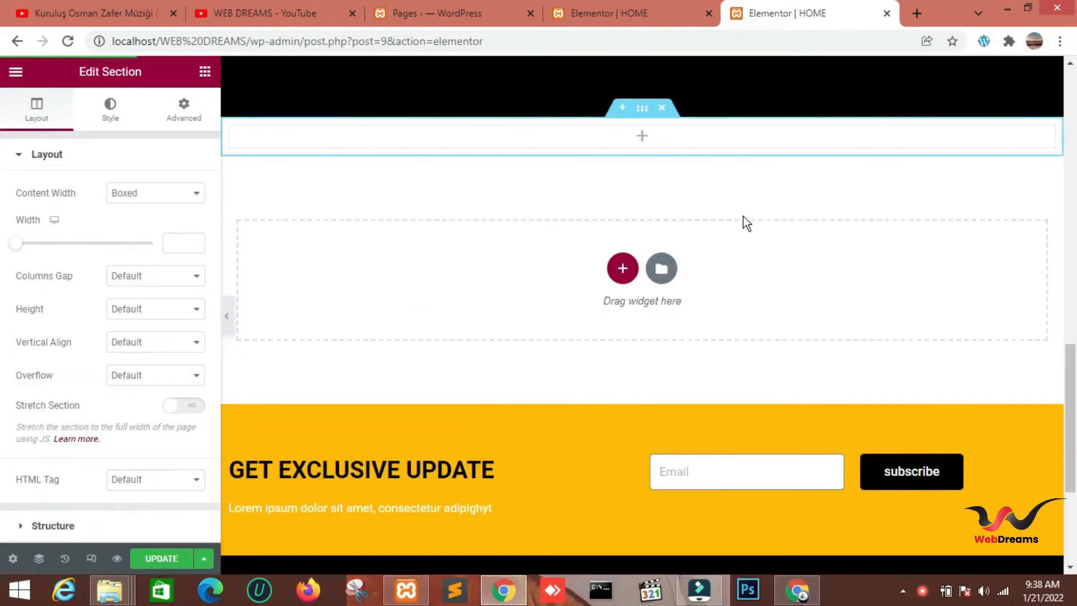
click(174, 194)
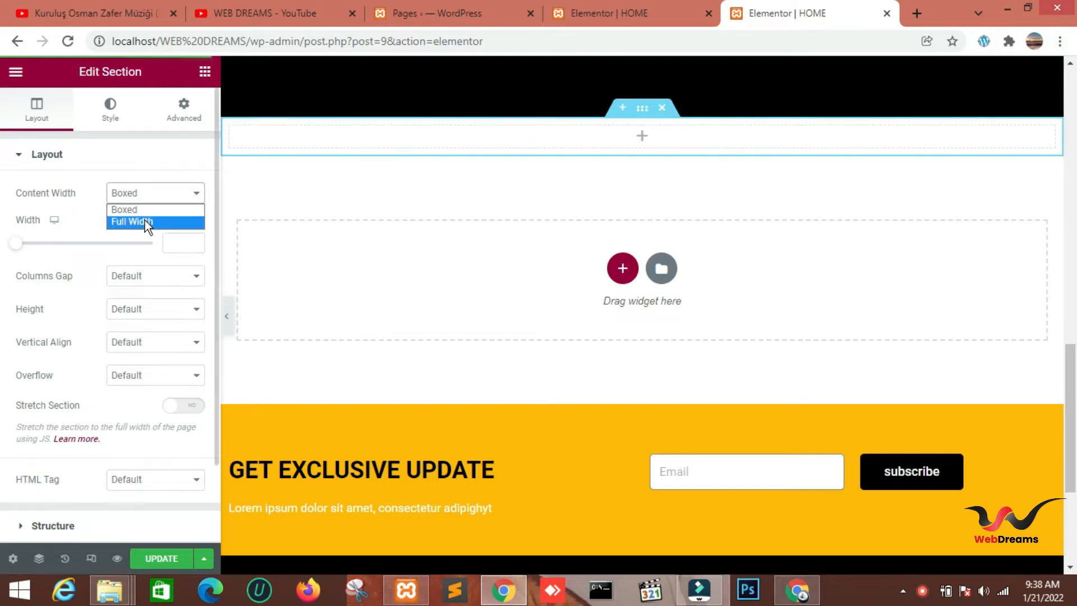
click(145, 219)
click(152, 226)
click(150, 251)
Step: Give the new section a minimum height of 350 px and turn on Stretch Section
click(153, 259)
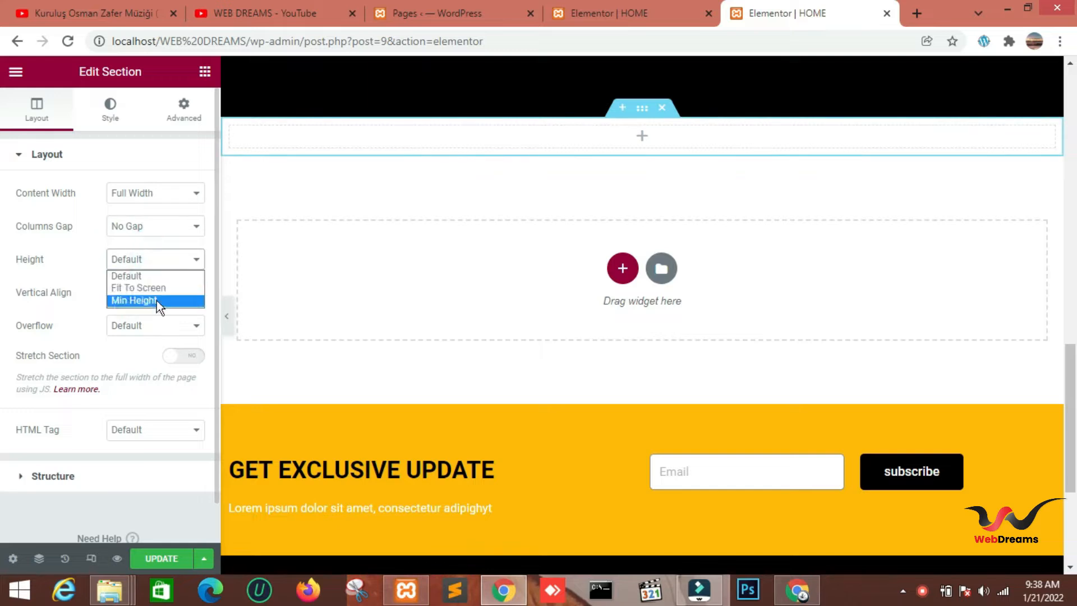
click(156, 300)
double_click(178, 309)
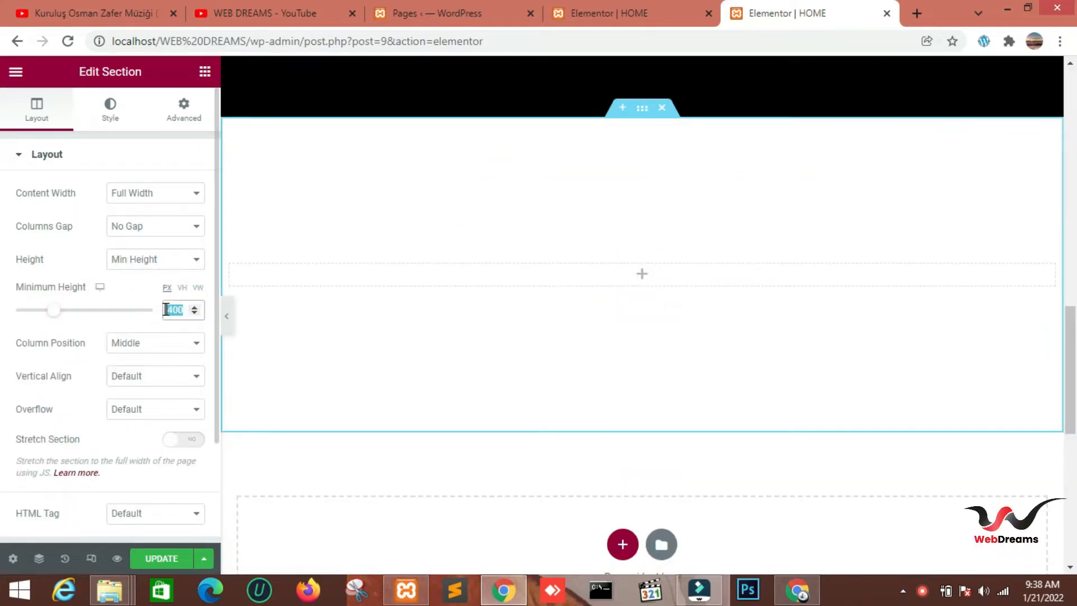
key(BackSpace)
text(350)
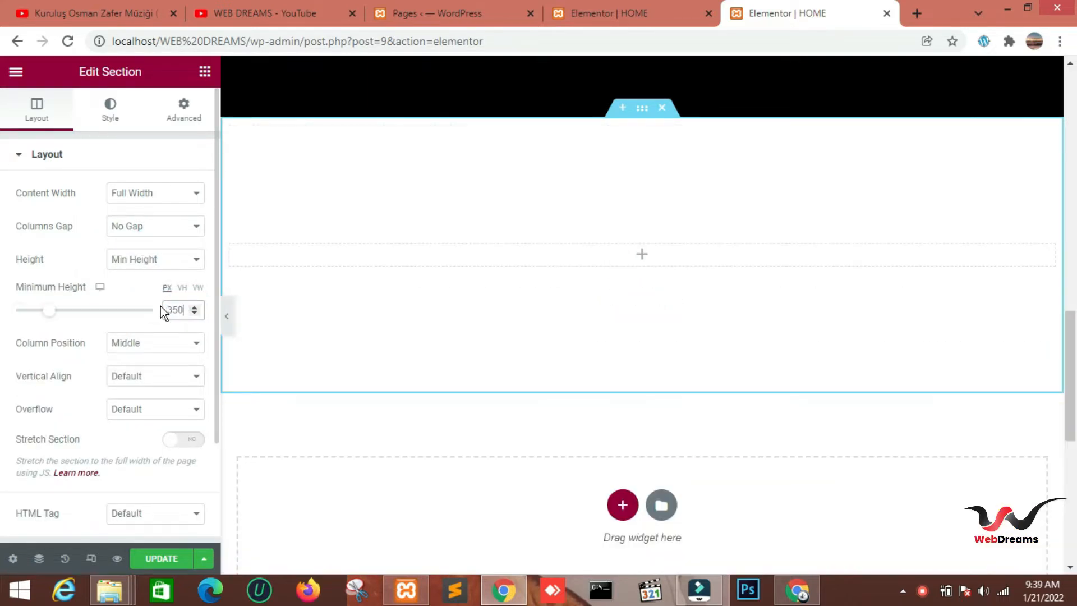
click(176, 443)
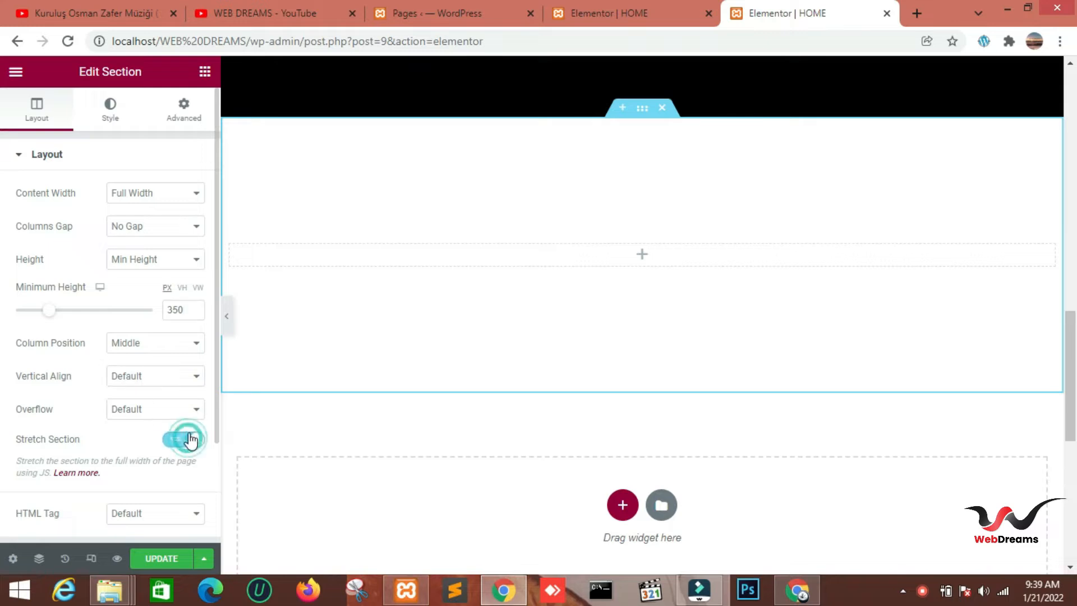
Step: Unlink the section's padding values and set the bottom padding to 30 px
click(177, 118)
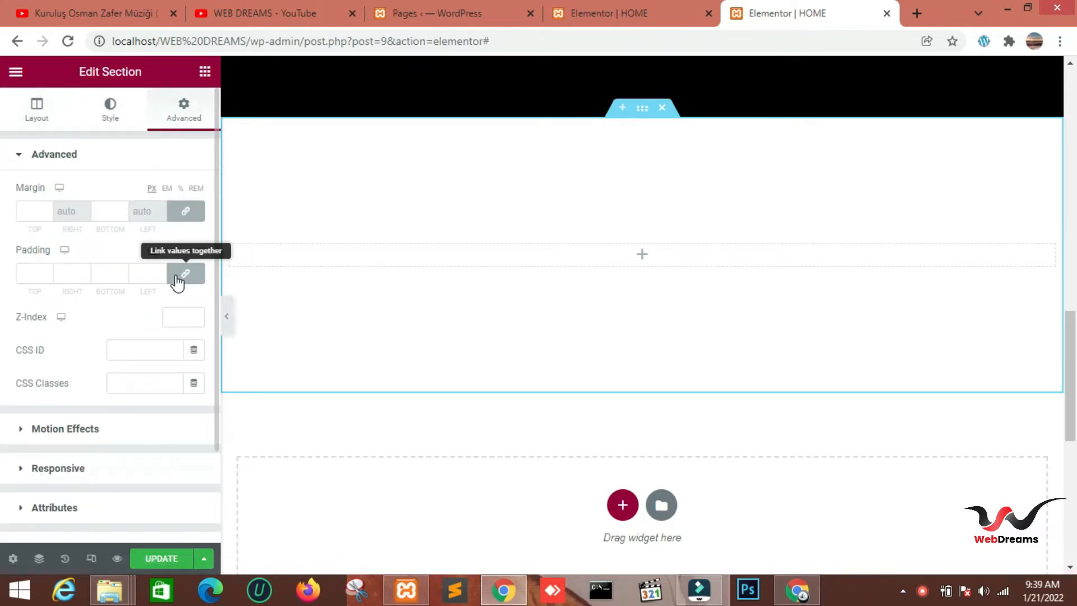
click(179, 275)
click(97, 272)
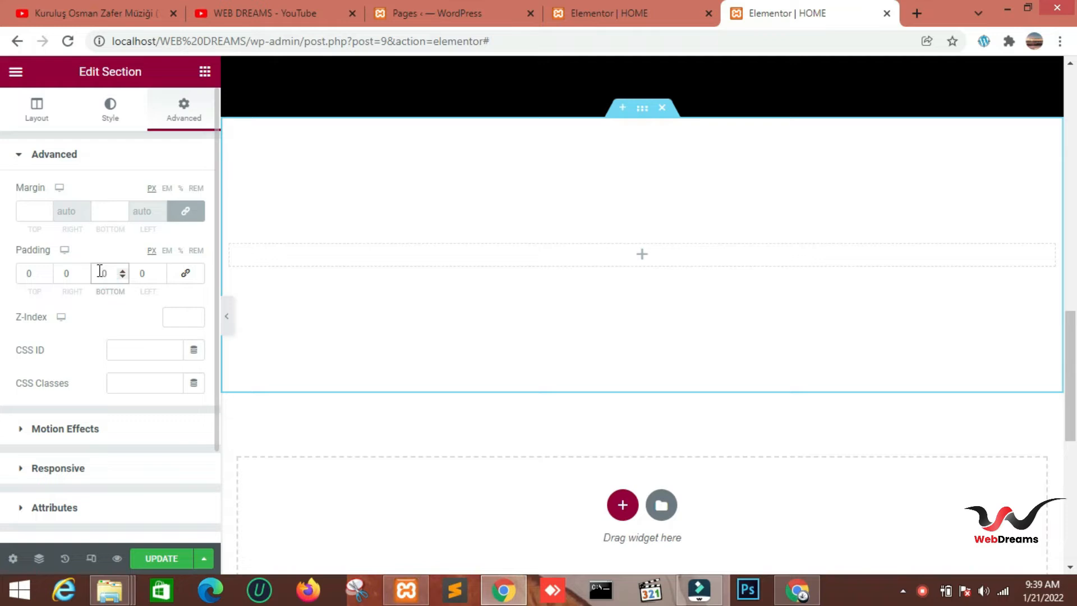
text(30)
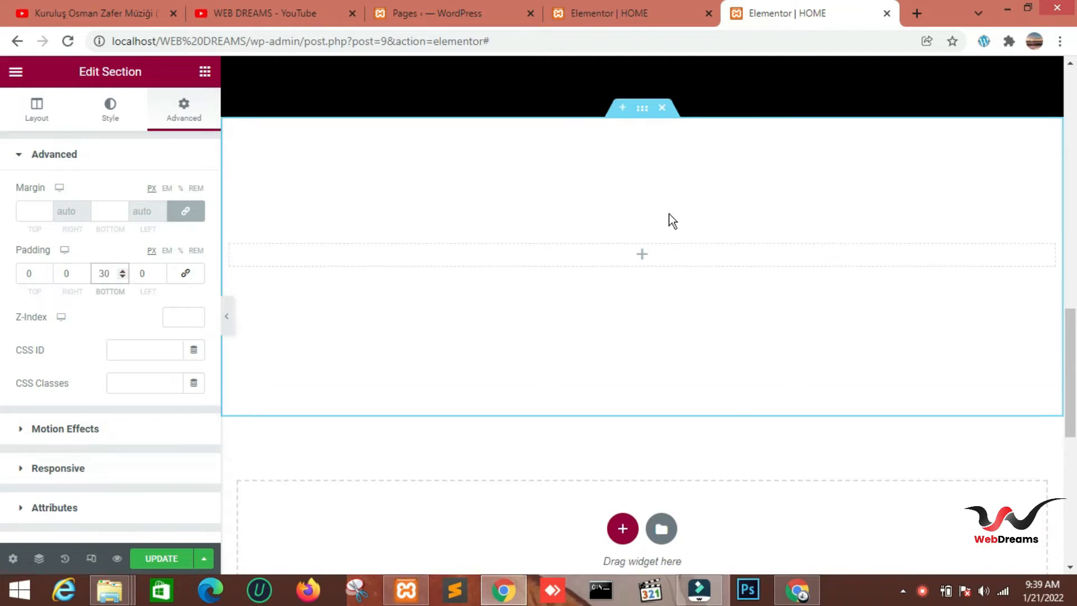
Step: Set the section's classic background color to black, #000
click(112, 116)
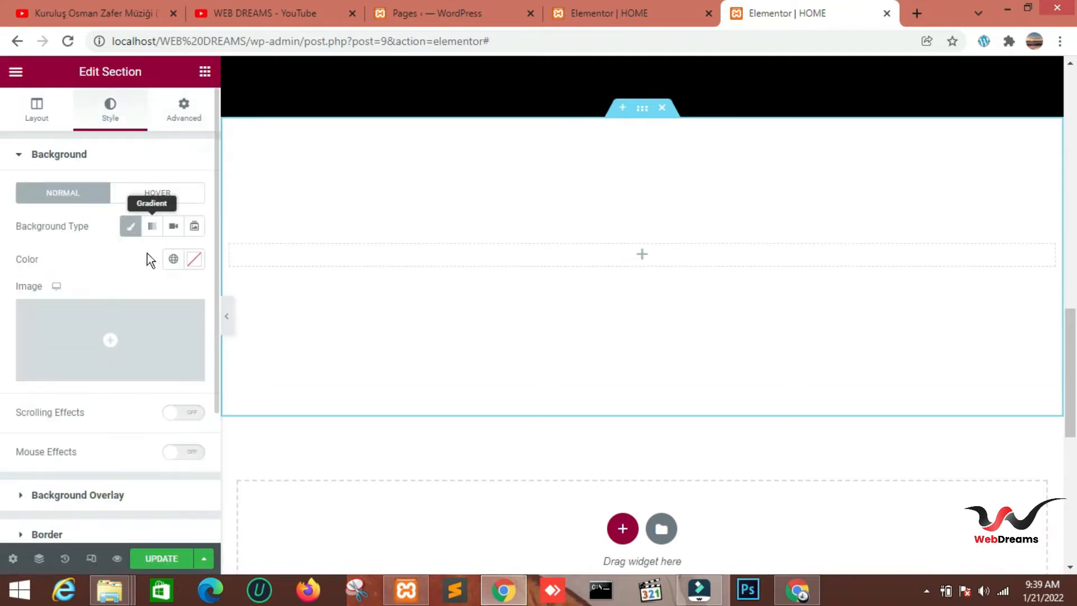
click(194, 261)
click(163, 499)
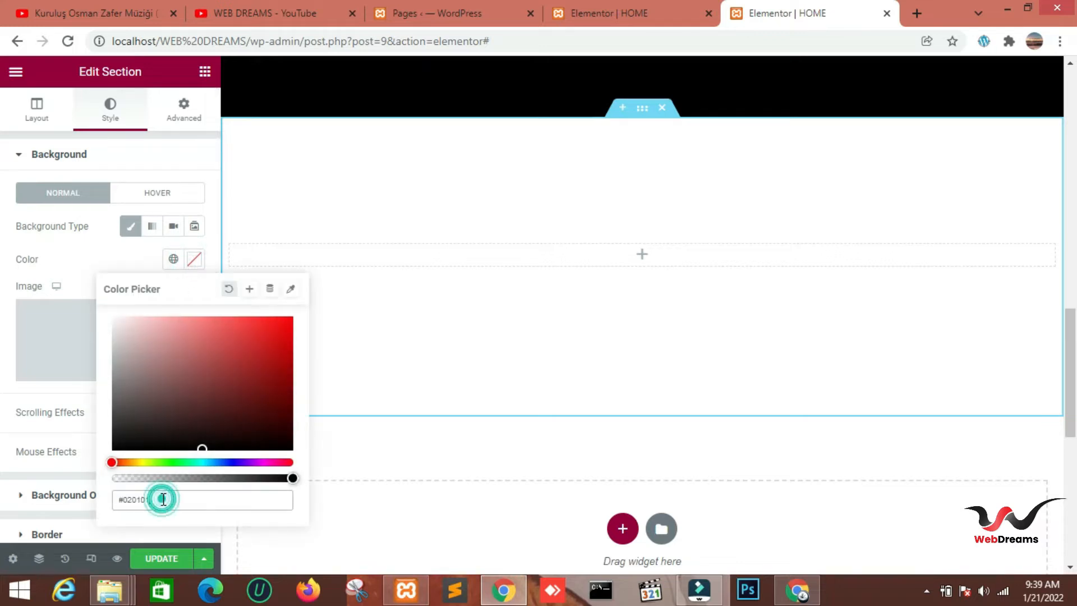
text(00)
key(BackSpace)
key(BackSpace)
key(BackSpace)
key(BackSpace)
key(BackSpace)
key(BackSpace)
key(BackSpace)
key(BackSpace)
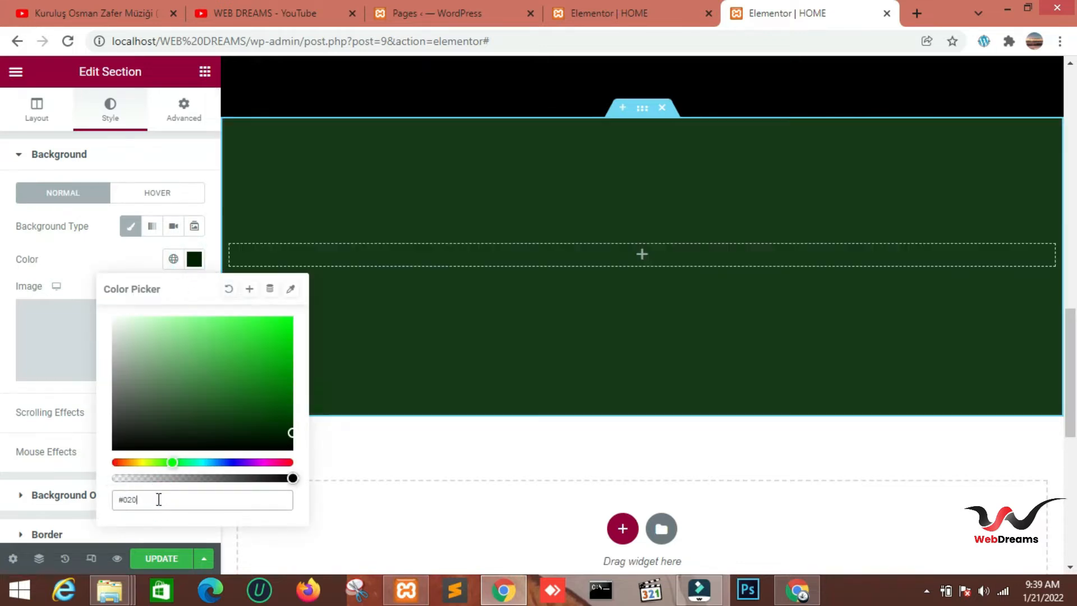
text(000)
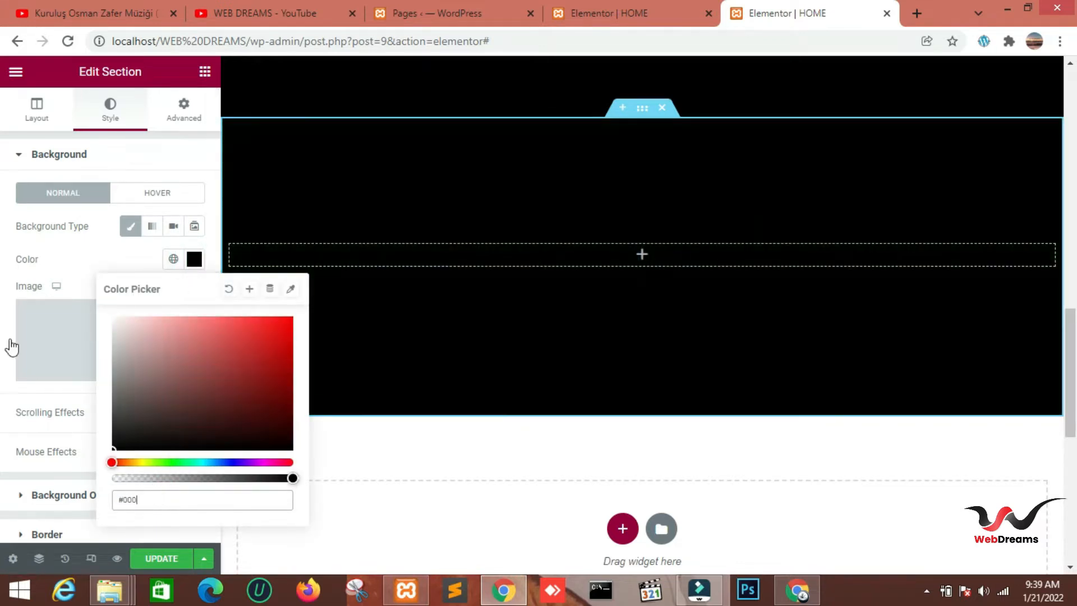
click(88, 263)
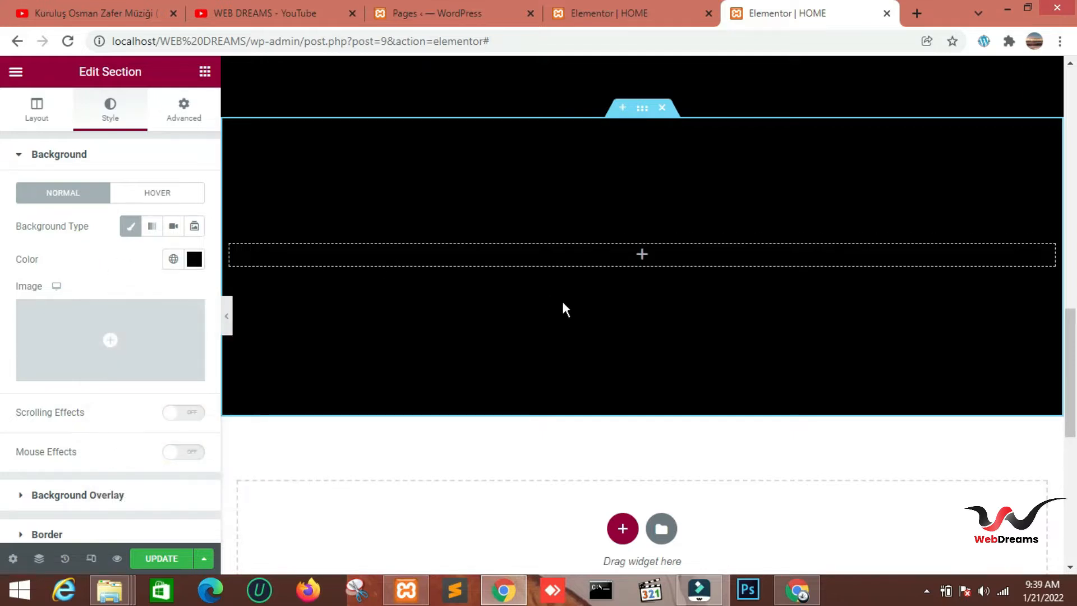
Step: Place an Inner Section widget inside the empty black section
drag(1076, 347, 1076, 344)
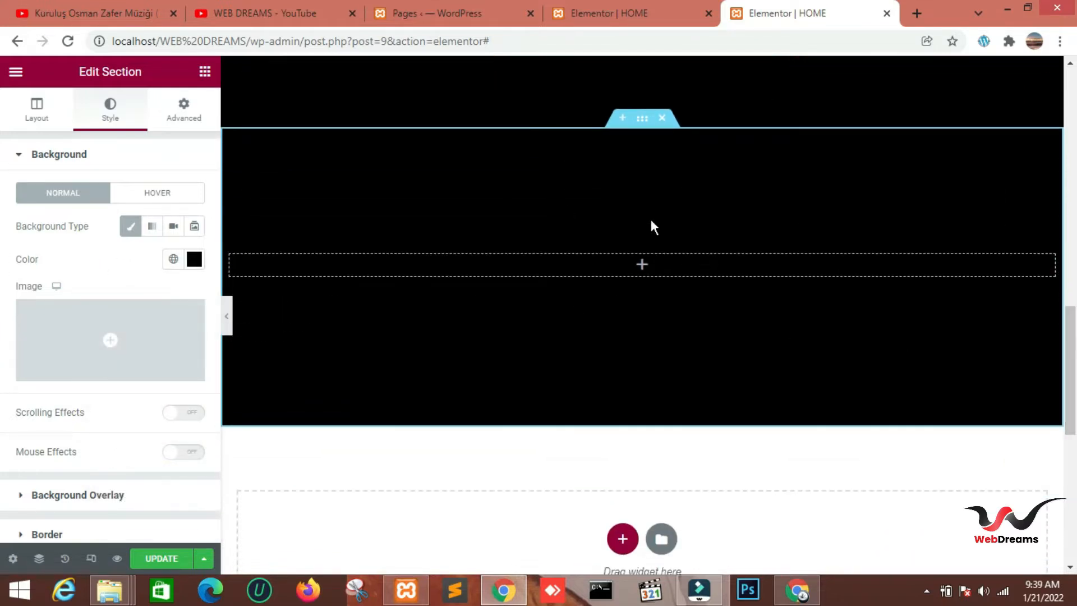
click(205, 71)
drag(60, 260, 608, 258)
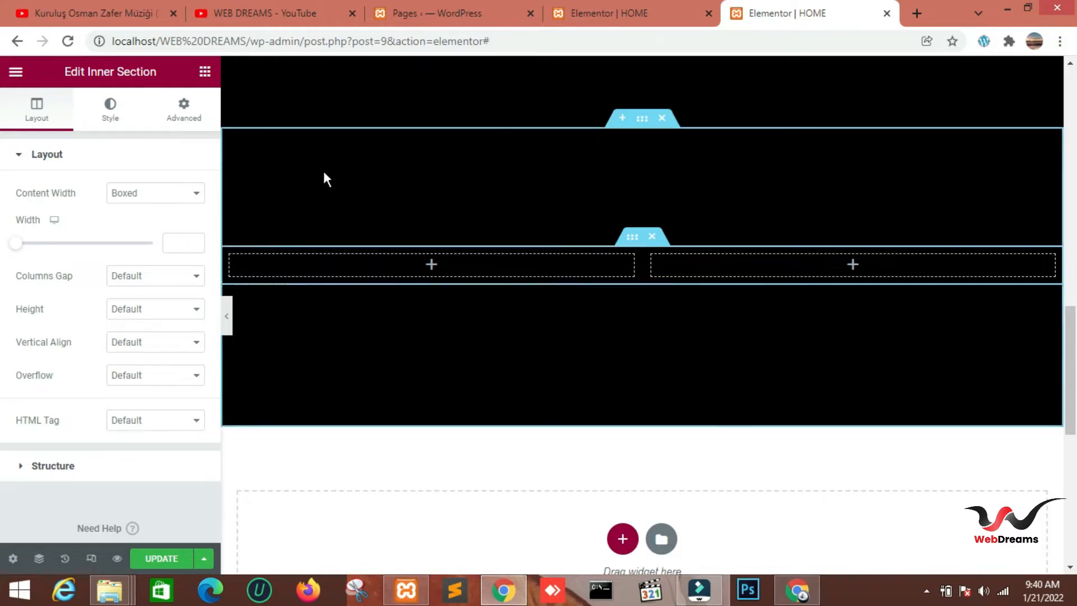
Step: Add an Image Box widget to the first column of the inner section
click(204, 74)
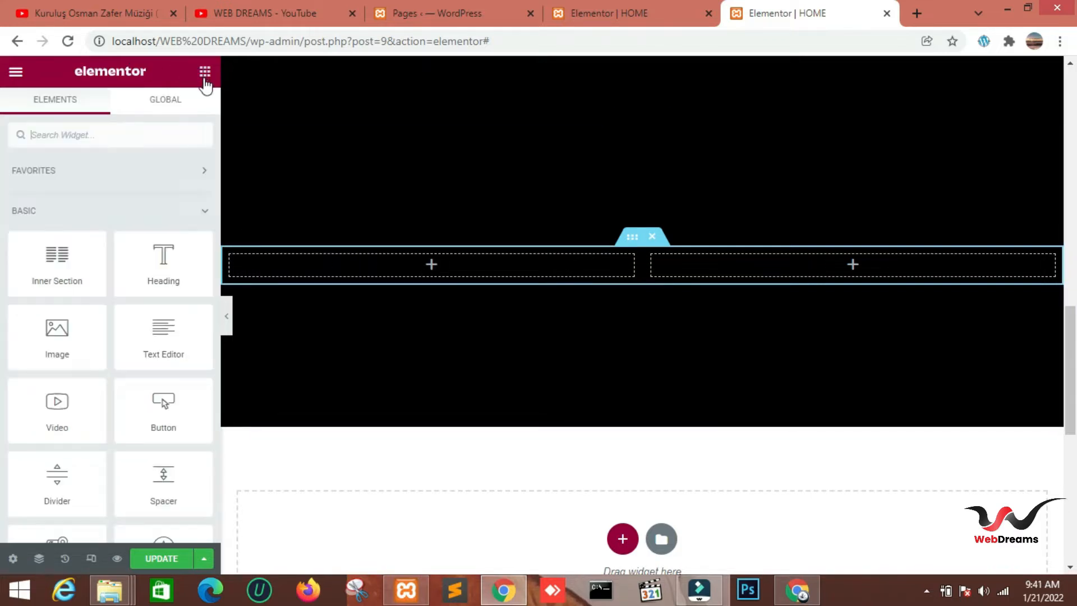
scroll(147, 366, down, 15)
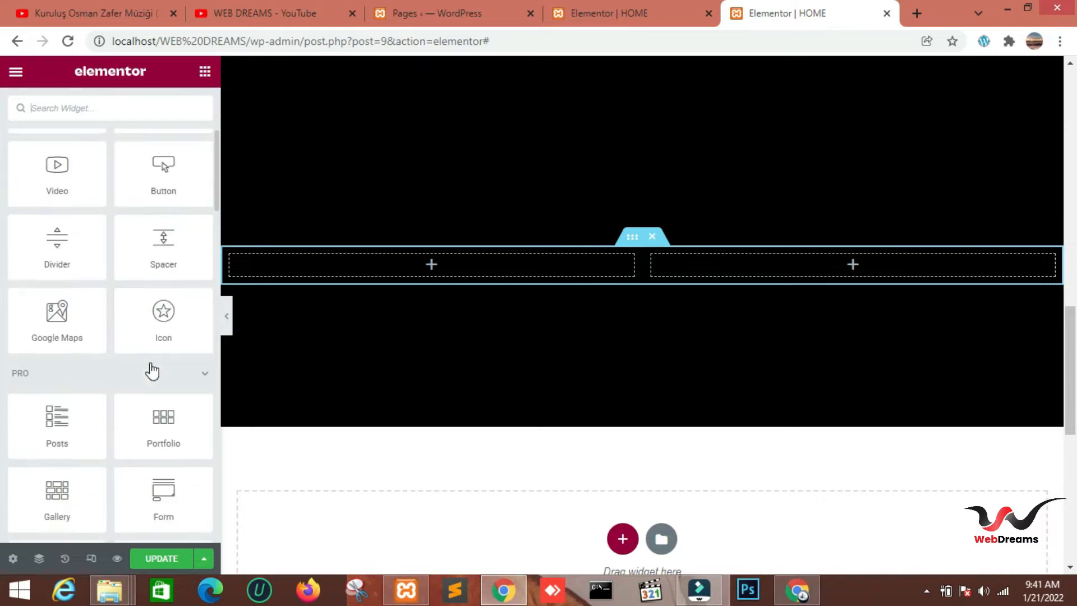
scroll(149, 361, down, 8)
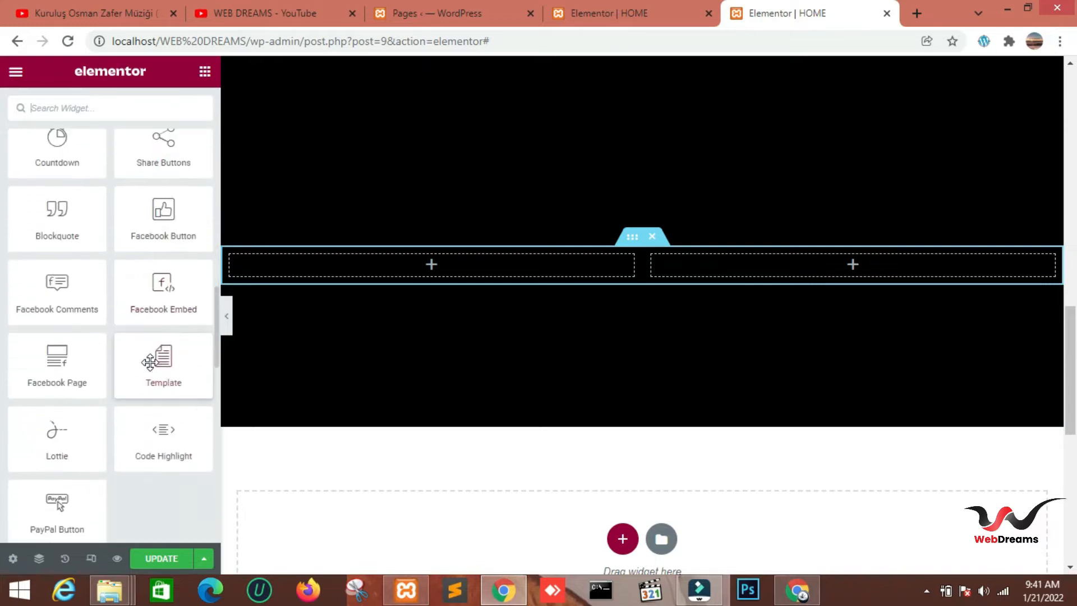
drag(31, 381, 362, 260)
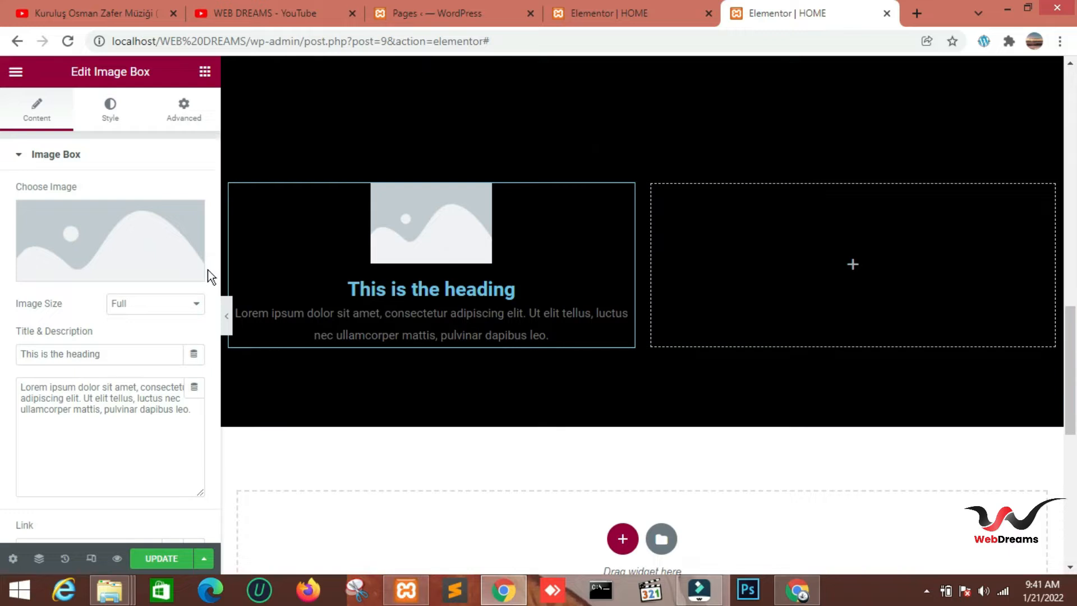
Step: Use flying-burger-isolated-on-white-background.png from the media library as the image box picture and position it left of the text
scroll(148, 242, down, 3)
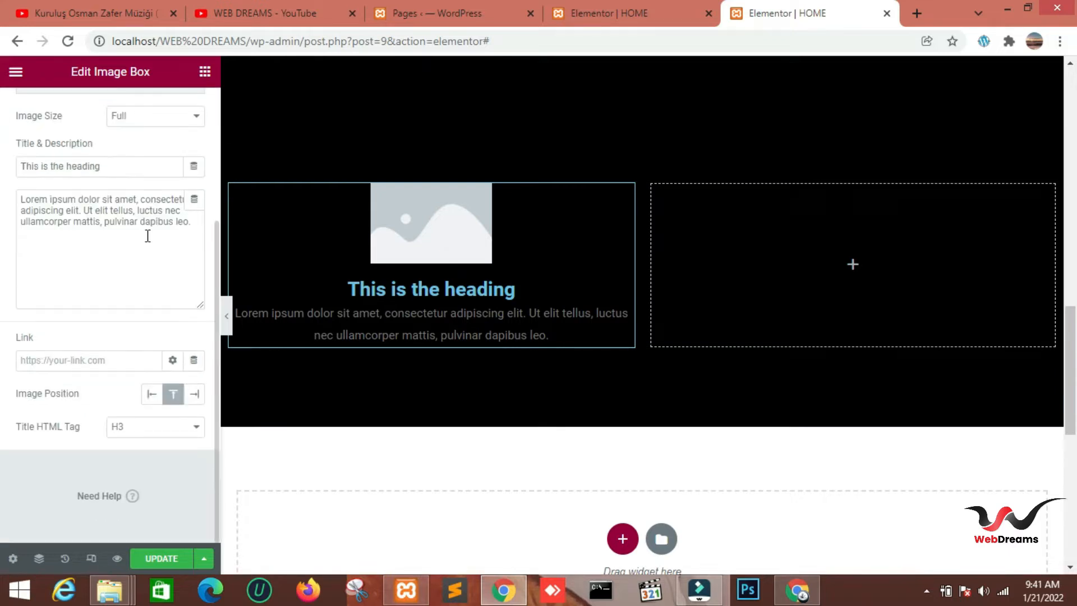
scroll(146, 239, up, 4)
click(190, 262)
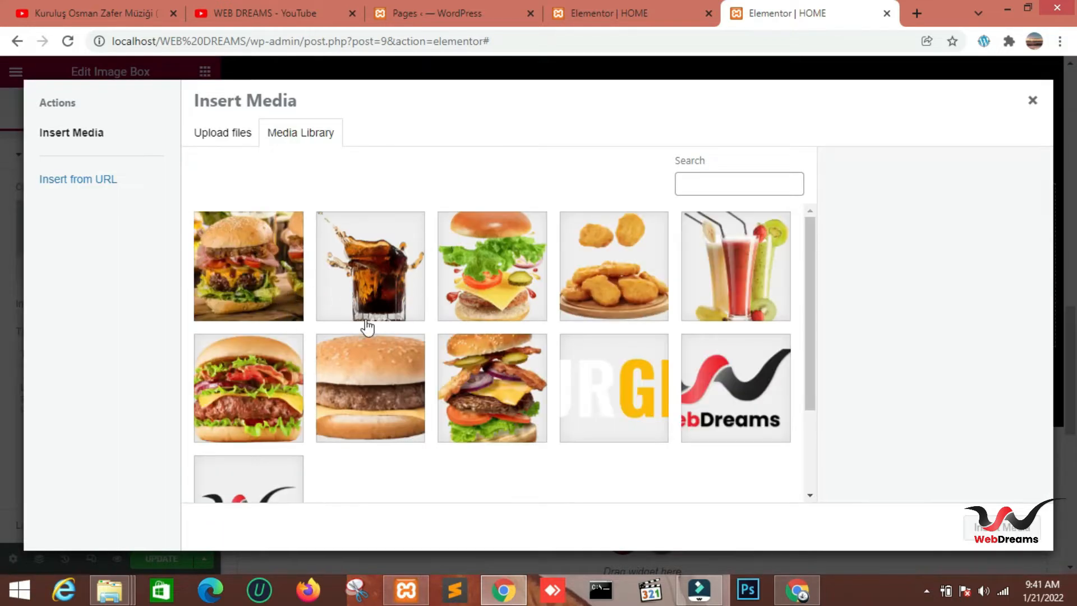
click(514, 285)
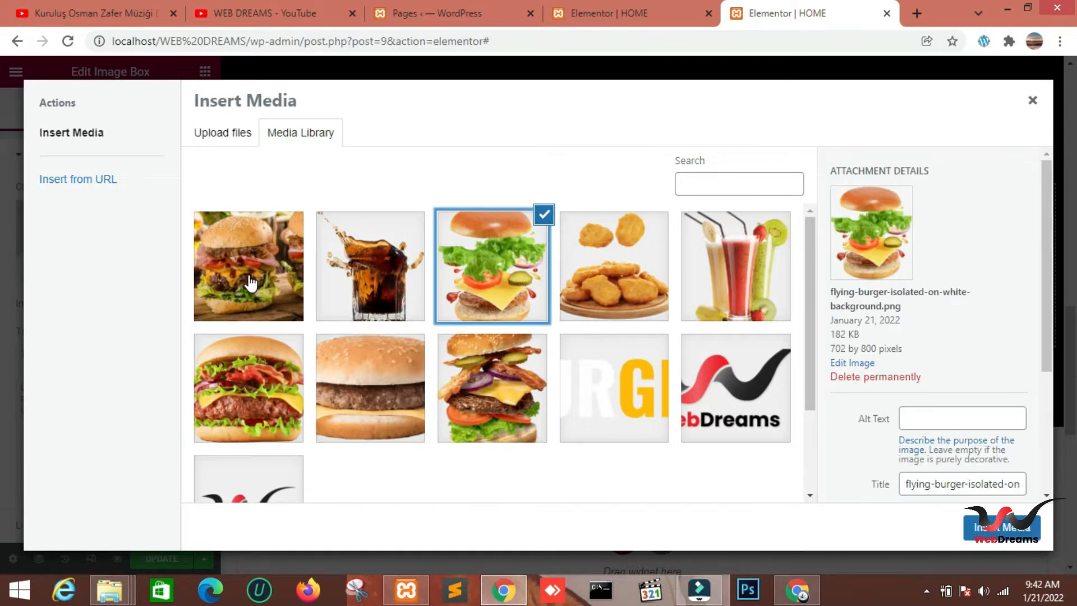
click(986, 530)
scroll(212, 303, down, 4)
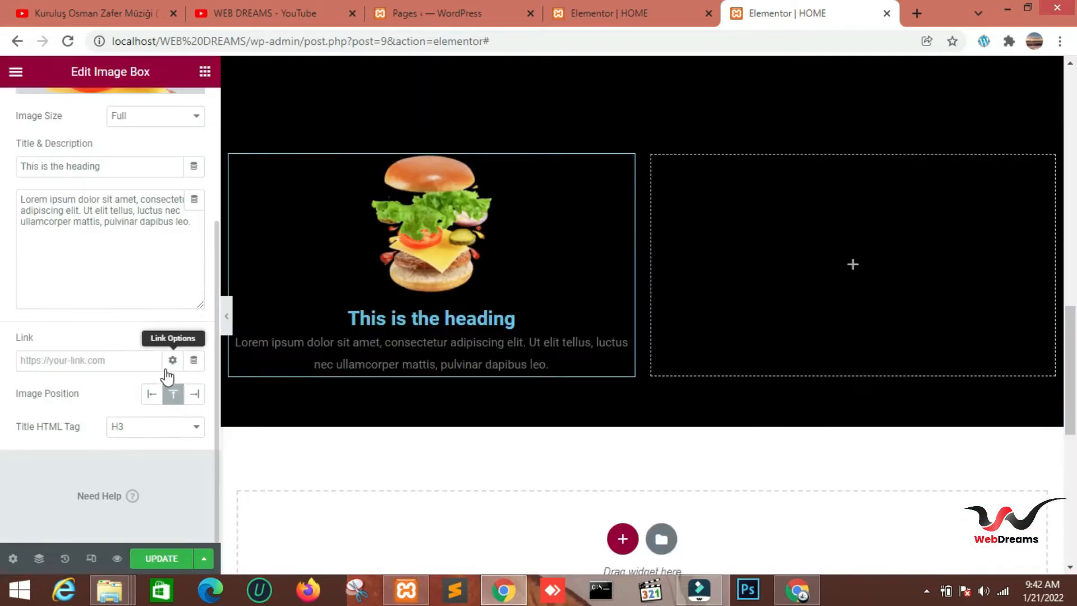
click(153, 395)
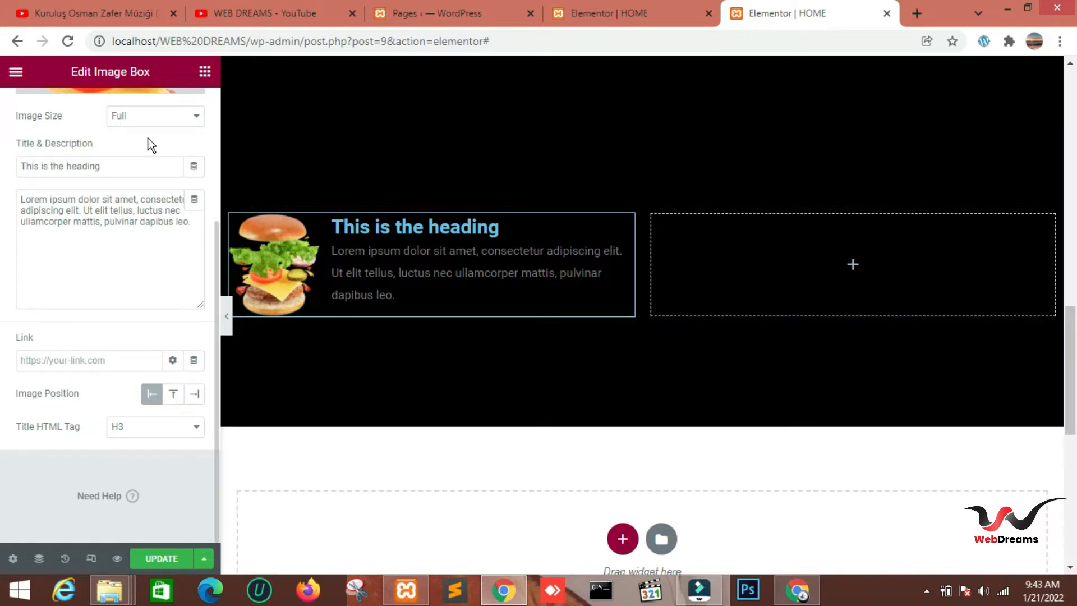
scroll(149, 141, up, 4)
click(110, 112)
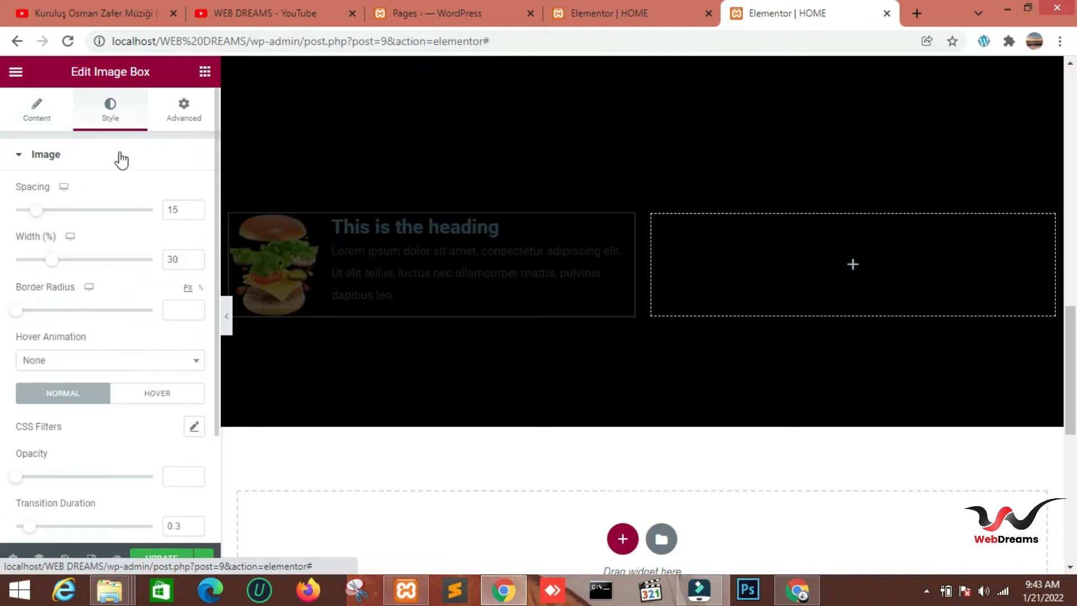
scroll(140, 298, down, 3)
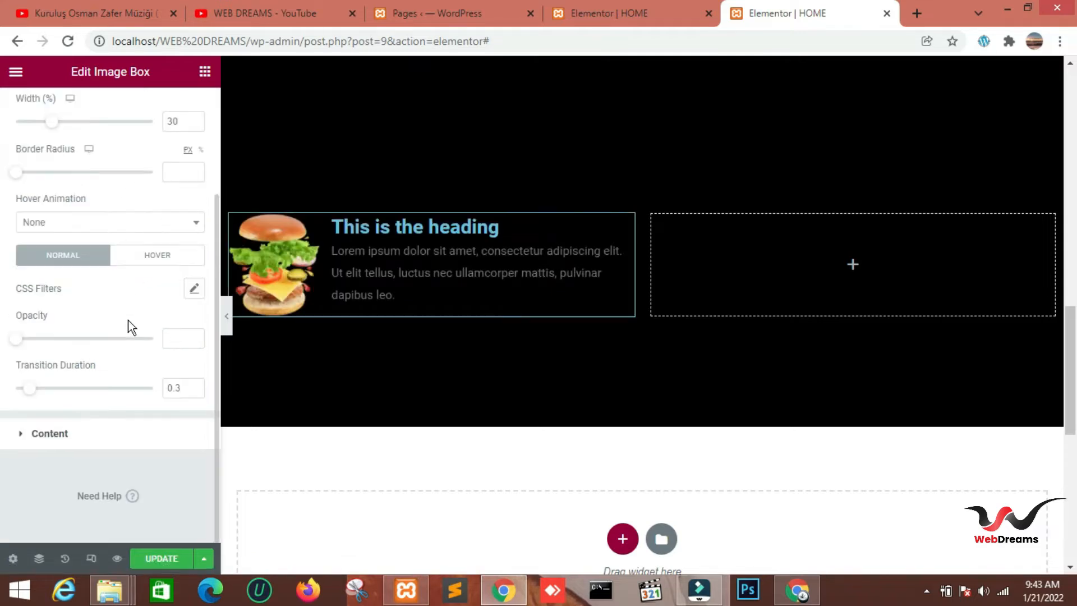
scroll(130, 327, up, 3)
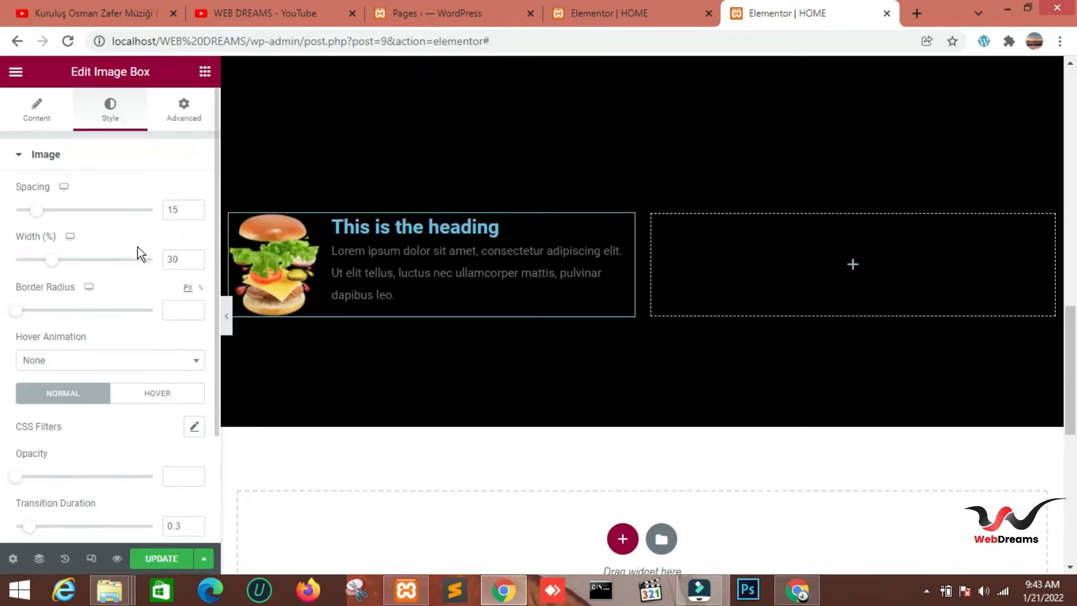
click(187, 117)
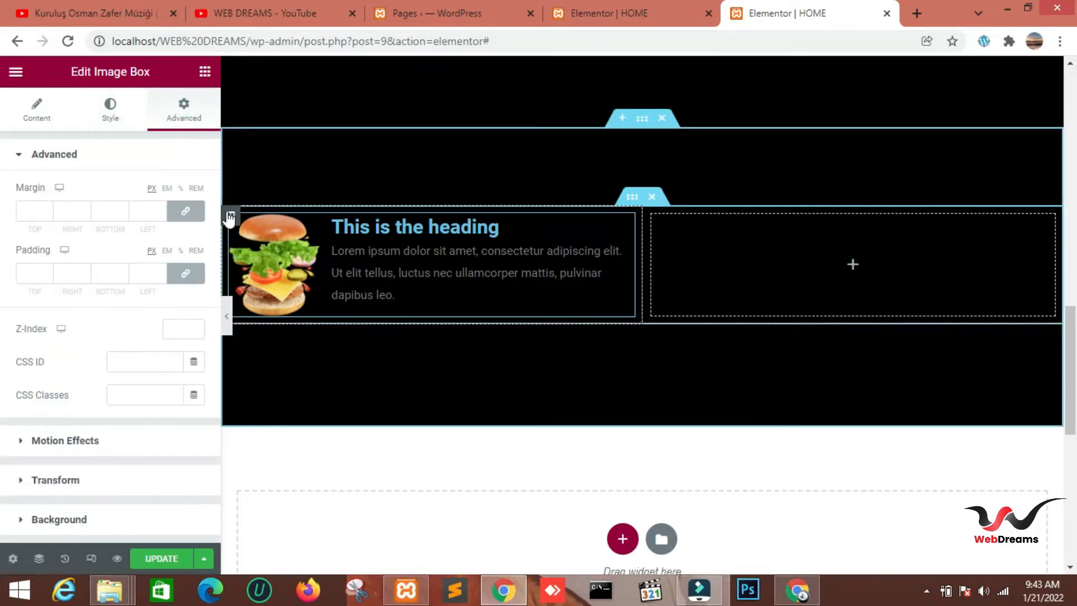
Step: Give the column containing the burger image box a classic background with color #171717
click(230, 215)
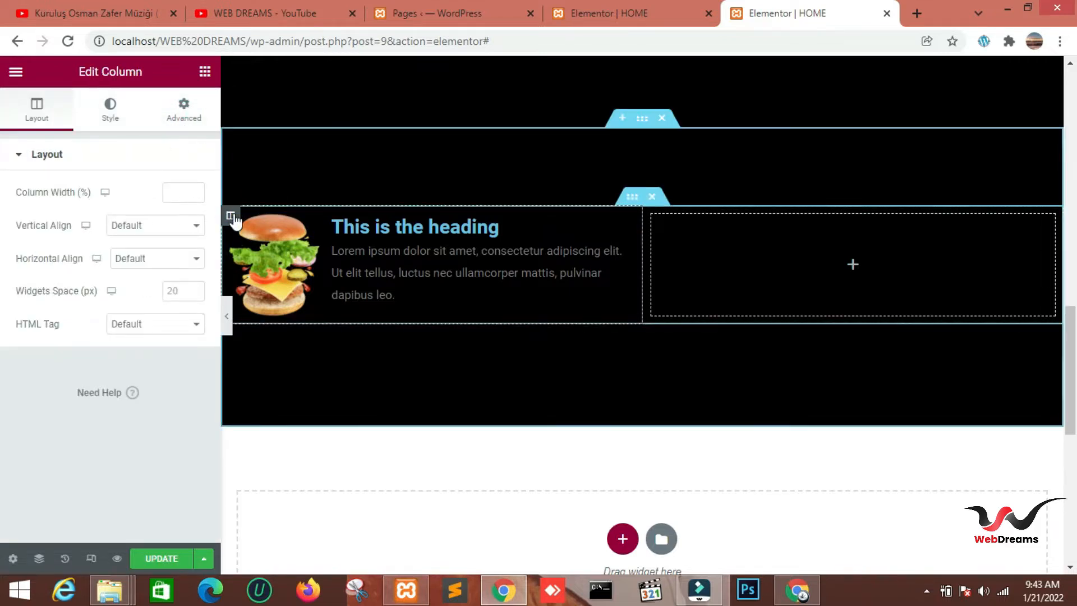
click(109, 111)
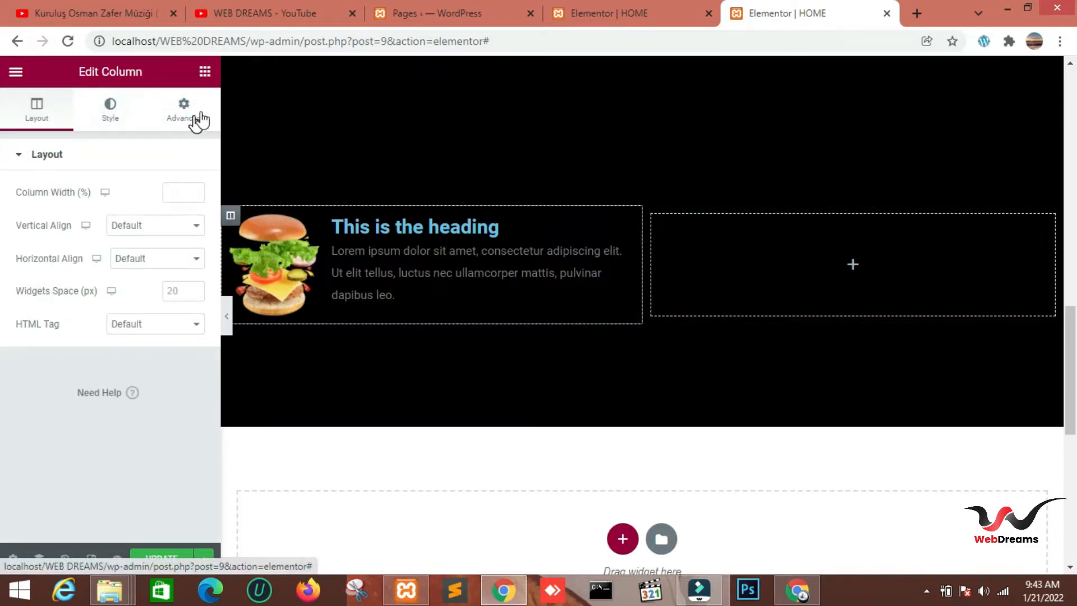
click(156, 226)
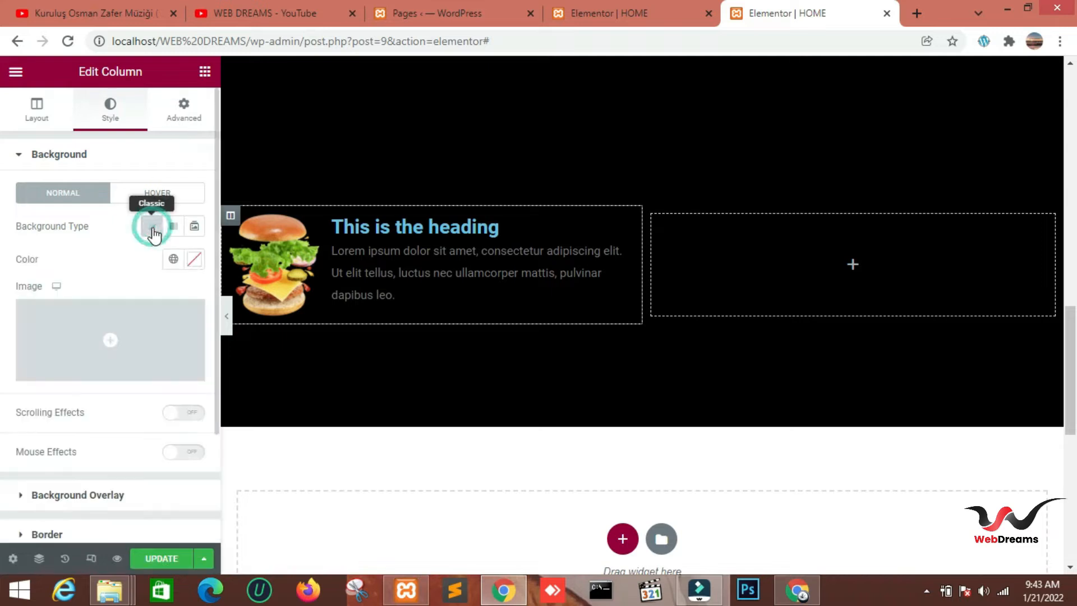
click(194, 259)
text(#171717)
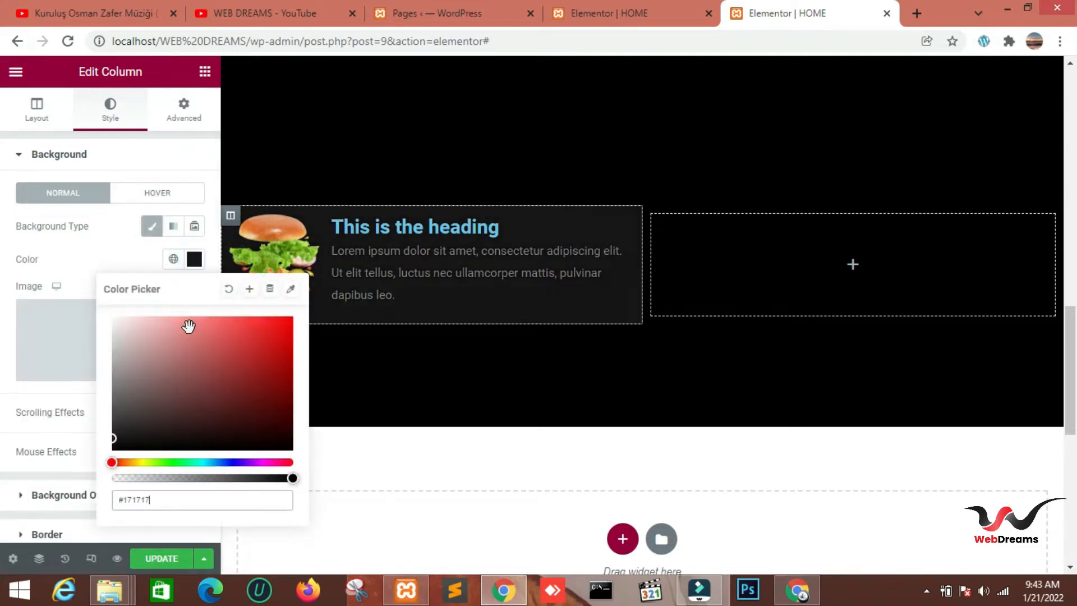
click(120, 254)
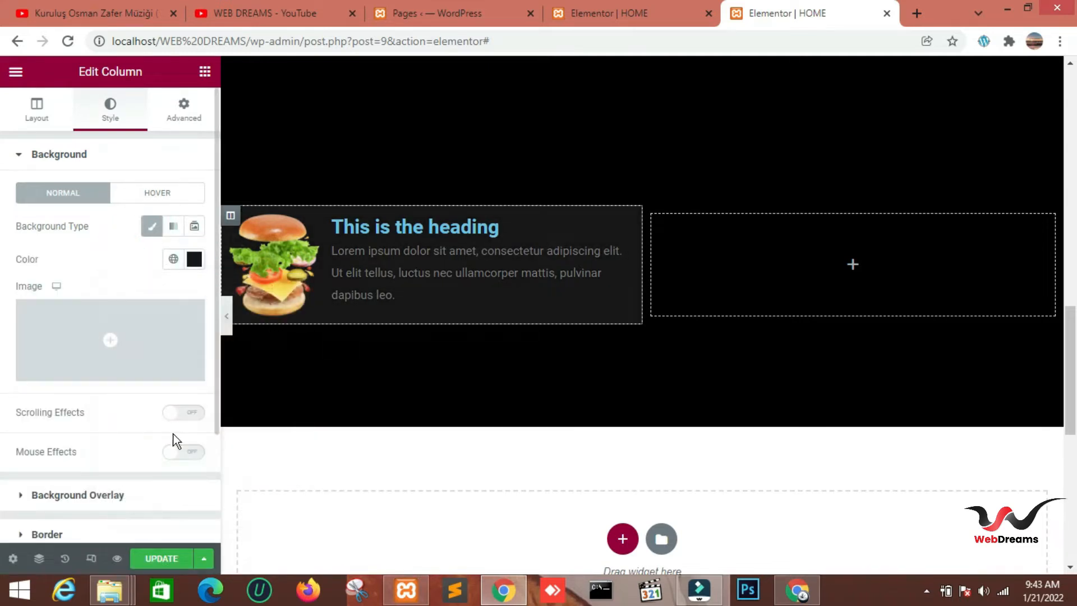
Step: Set the border radius of the burger image box column to 13 px on all corners
scroll(101, 387, down, 3)
click(78, 398)
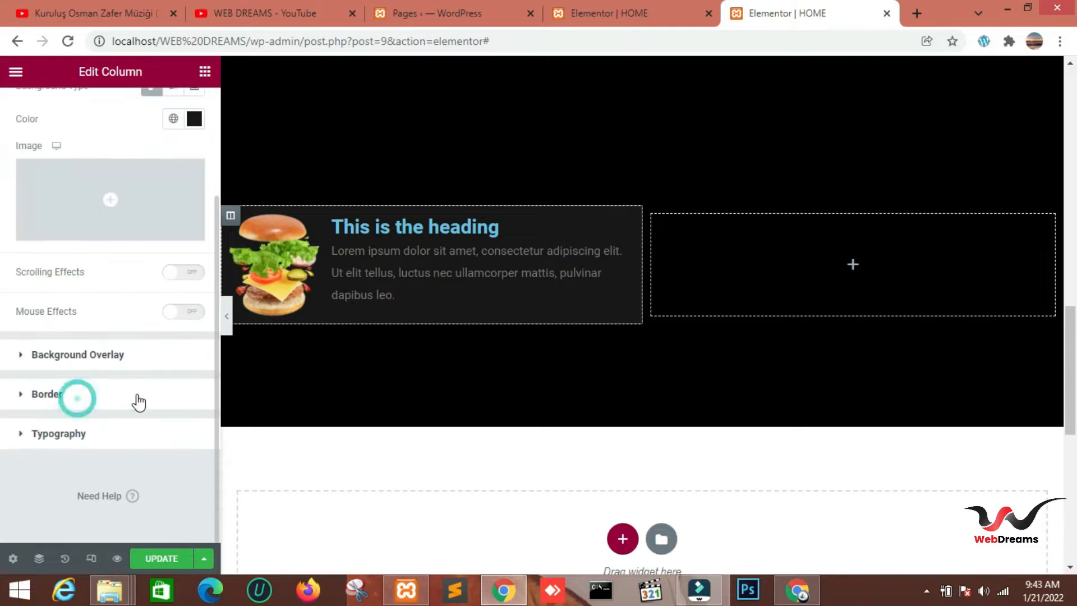
click(161, 354)
click(161, 354)
click(161, 354)
click(161, 353)
click(161, 354)
click(161, 354)
click(161, 354)
click(161, 353)
click(161, 353)
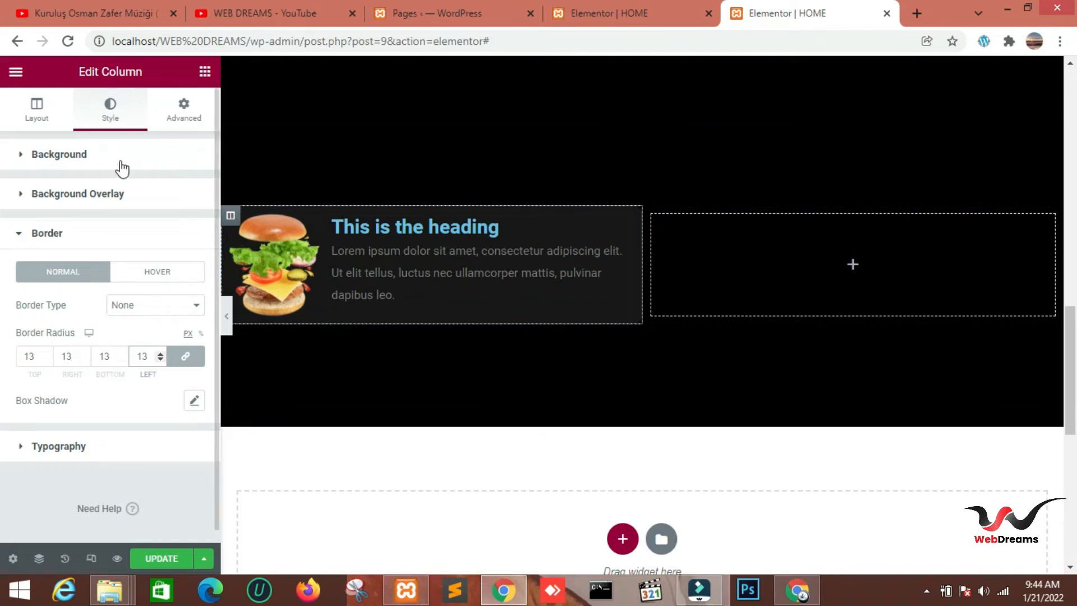
Step: Set the burger column's padding to 30 px on all sides and its right and left margins to 10 px
click(181, 108)
click(35, 269)
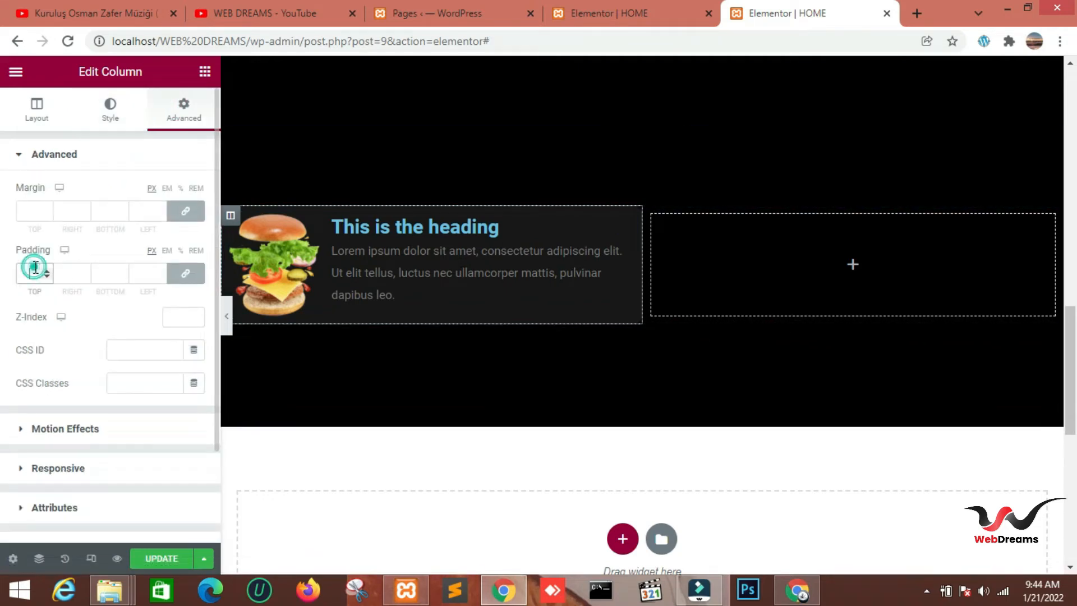
text(30)
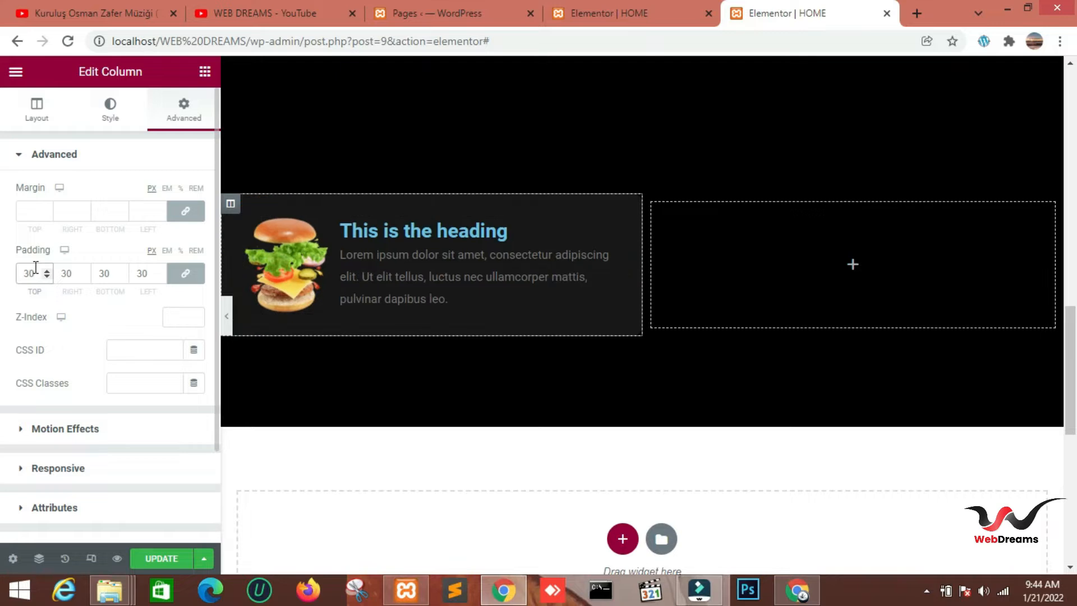
click(185, 211)
click(63, 211)
text(1)
click(138, 210)
text(1)
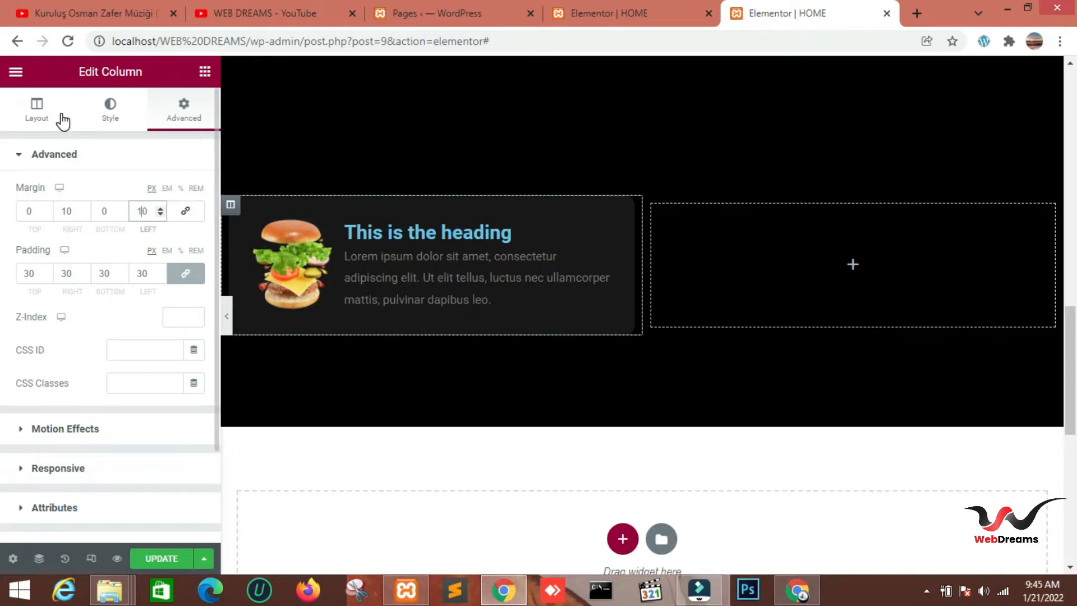
click(37, 112)
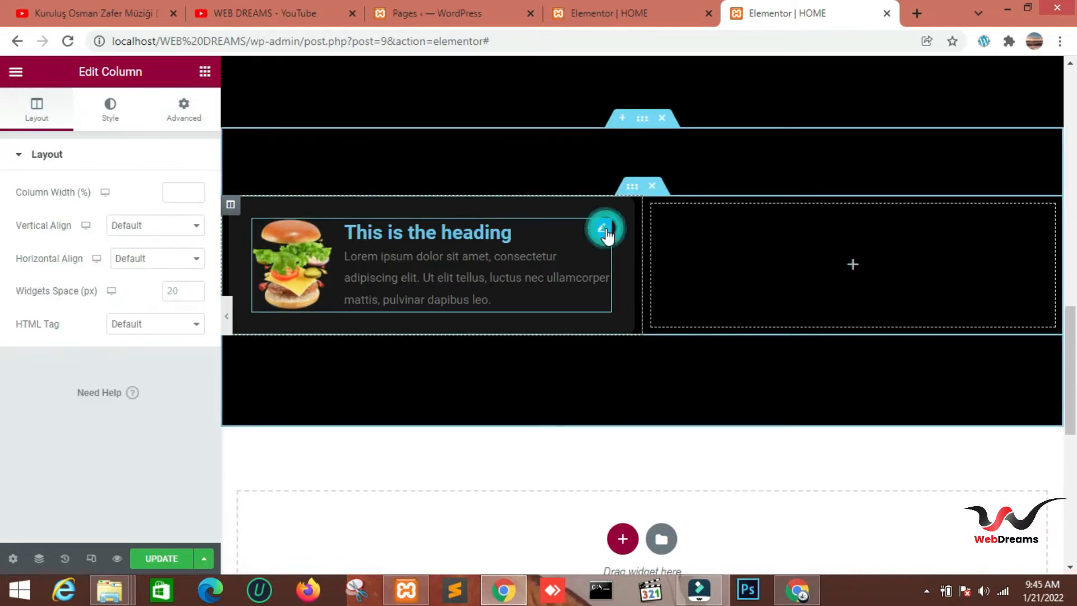
Step: Give the image box title a smaller HTML heading tag and change its text to "GET A 10% DISCOUNT ON PAYDAY WEEK"
click(602, 229)
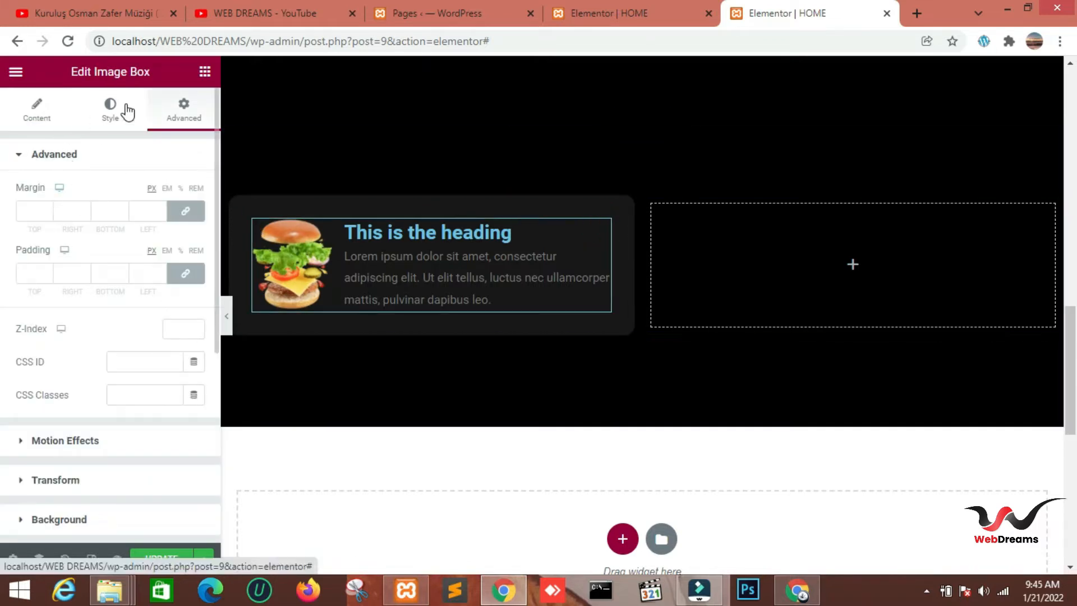
click(42, 118)
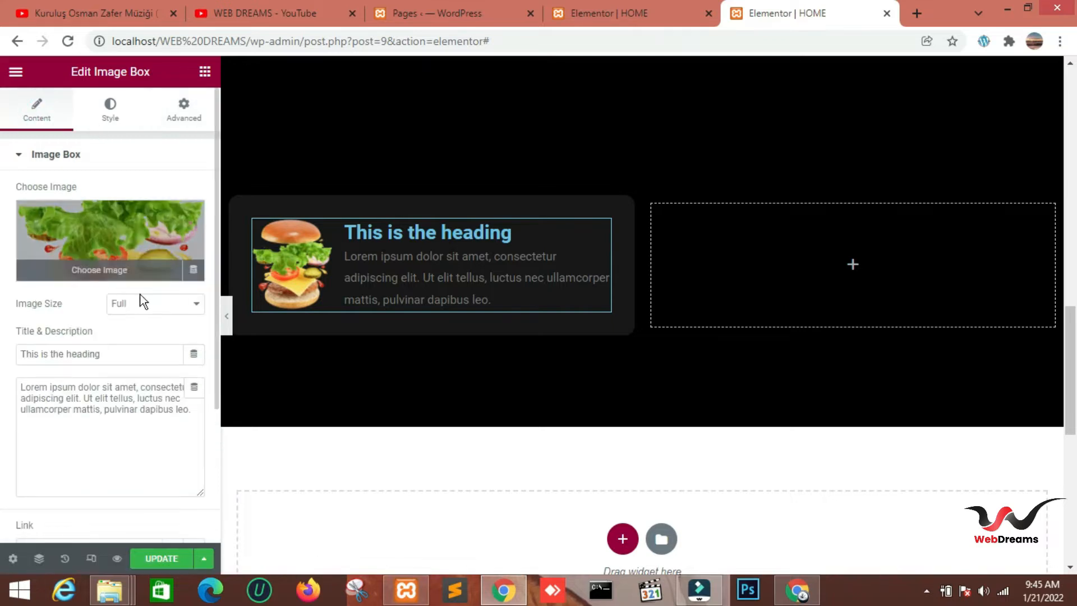
scroll(150, 308, down, 4)
click(166, 432)
click(148, 478)
scroll(128, 337, up, 4)
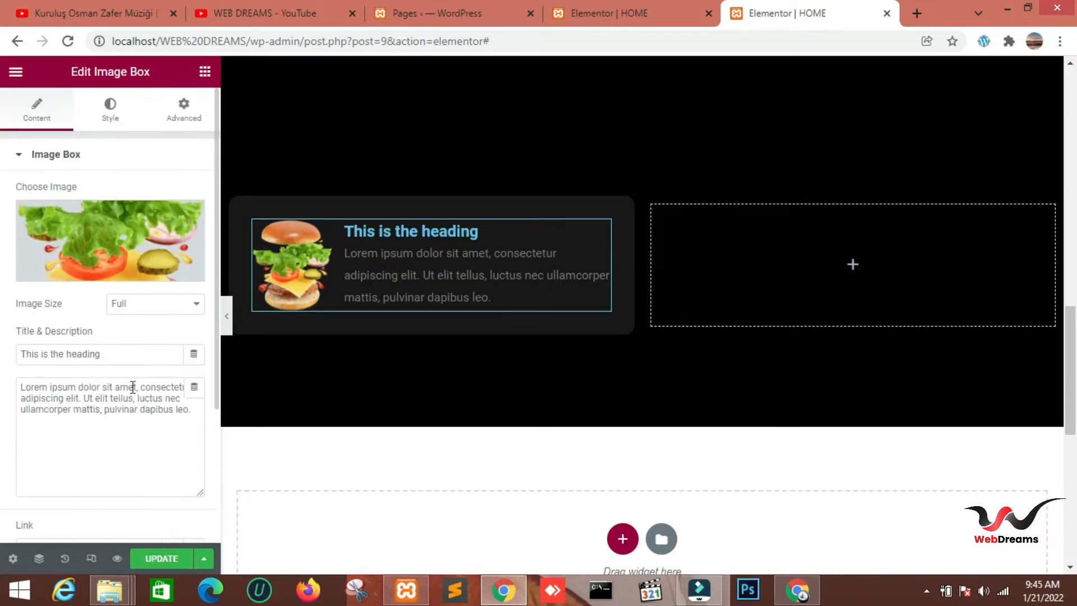
drag(117, 358, 11, 365)
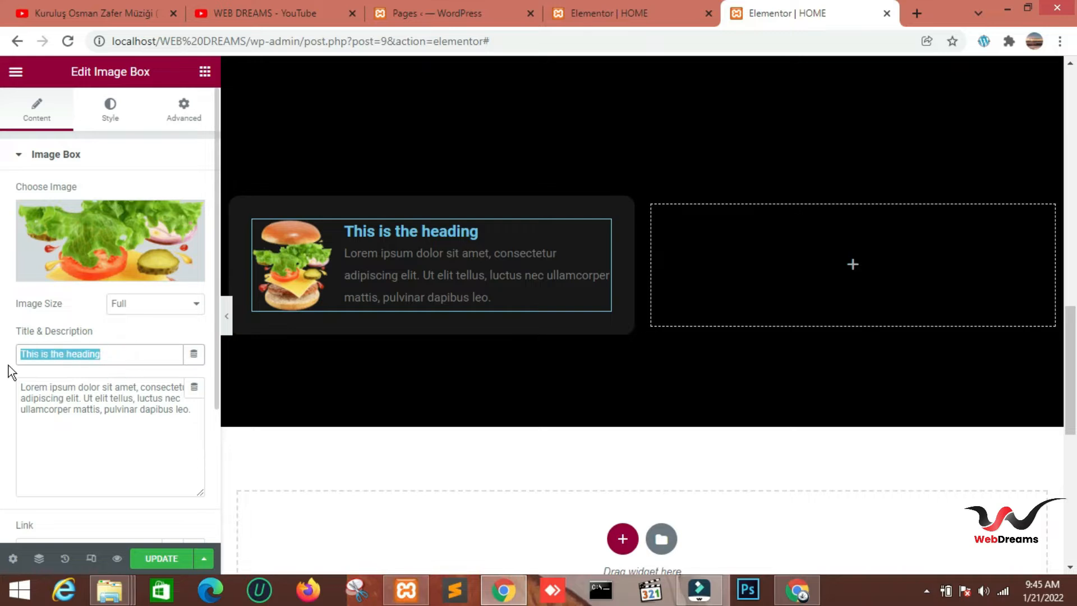
text(GET A 10% DISCOUNT ON PAYDAY WEEK)
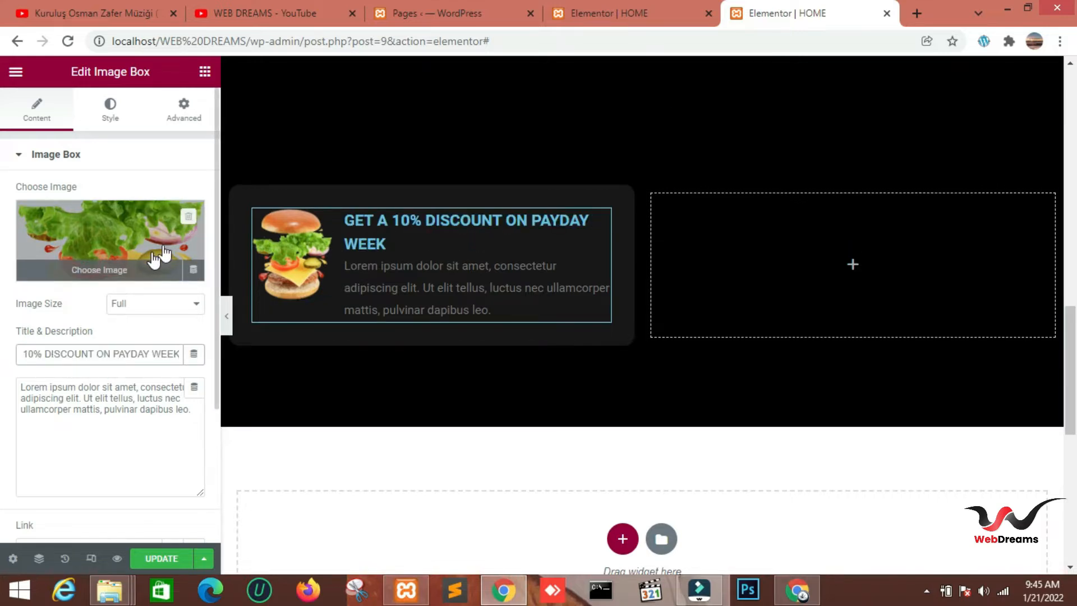
Step: Set the burger image's width to 60% and its hover animation to Pulse Grow
click(111, 114)
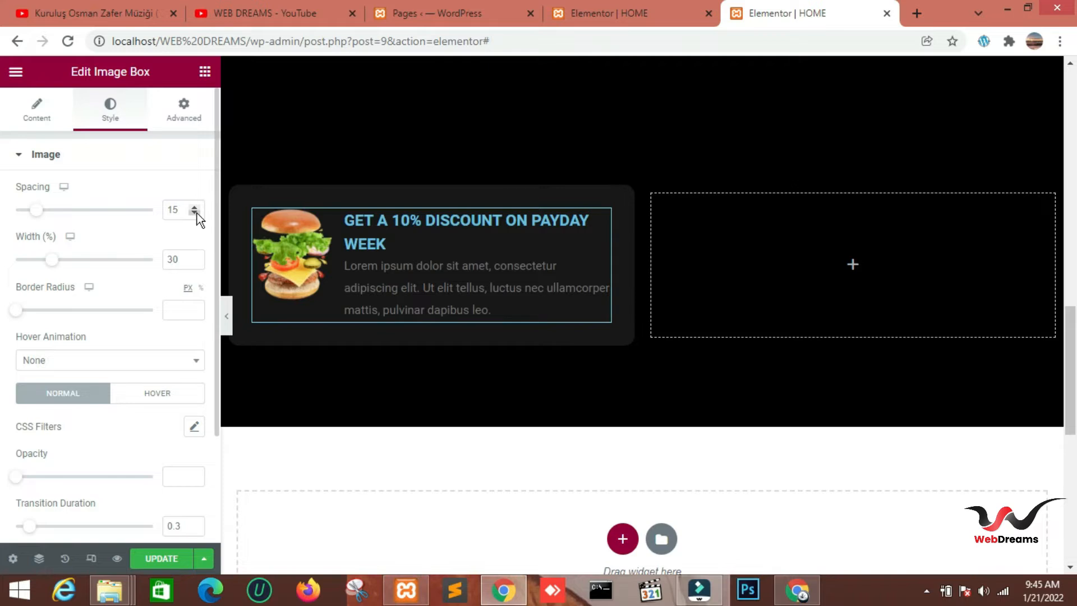
click(182, 257)
key(BackSpace)
key(BackSpace)
text(60)
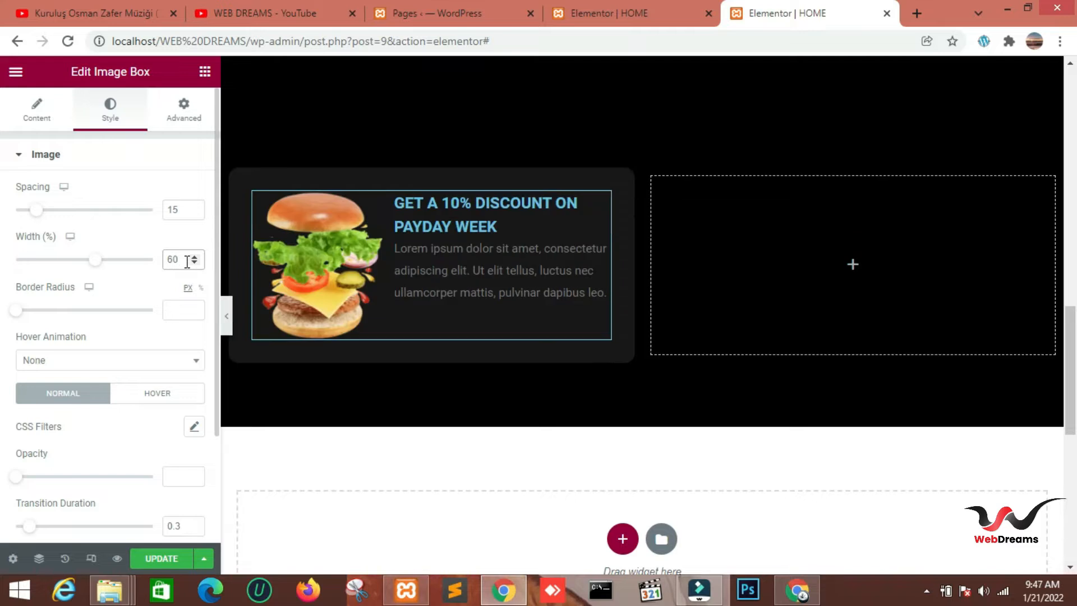
click(148, 366)
click(77, 462)
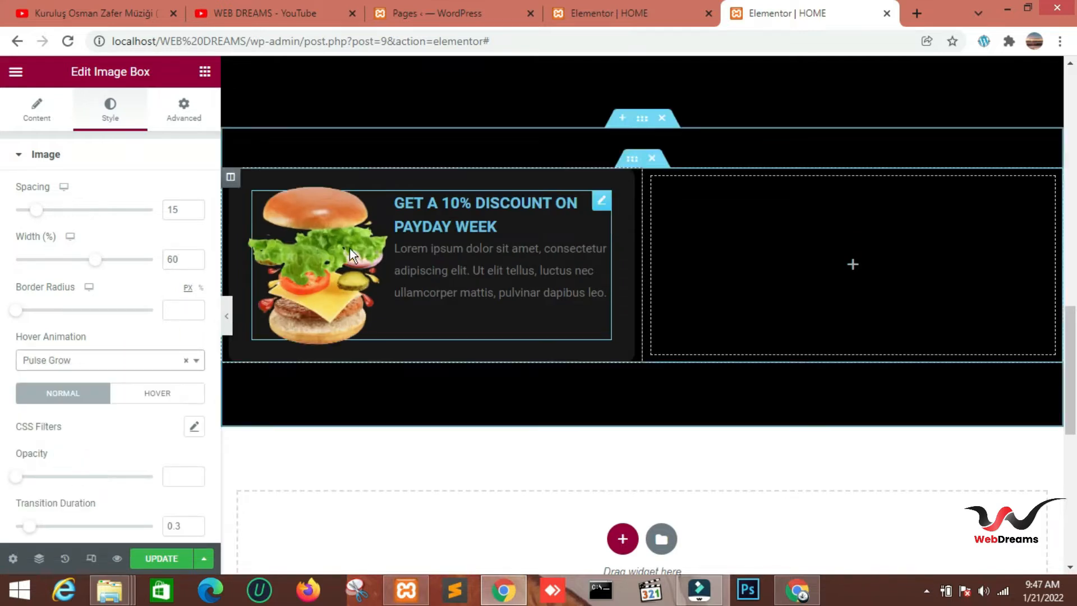
scroll(139, 354, down, 2)
scroll(137, 359, up, 2)
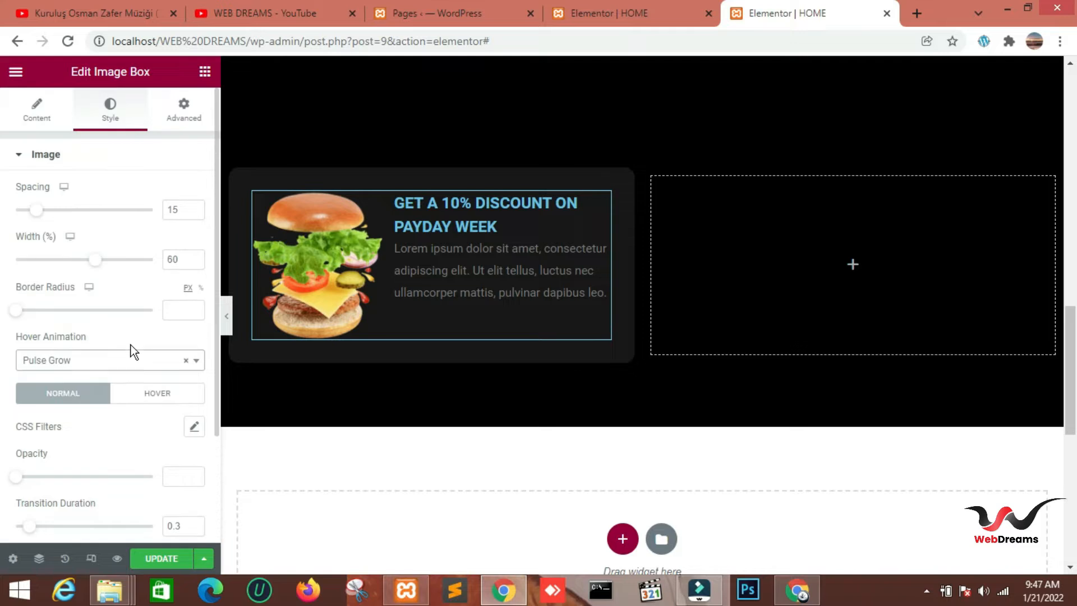
Step: Change the image box title color to white, #fff
scroll(103, 203, down, 3)
click(115, 434)
click(195, 384)
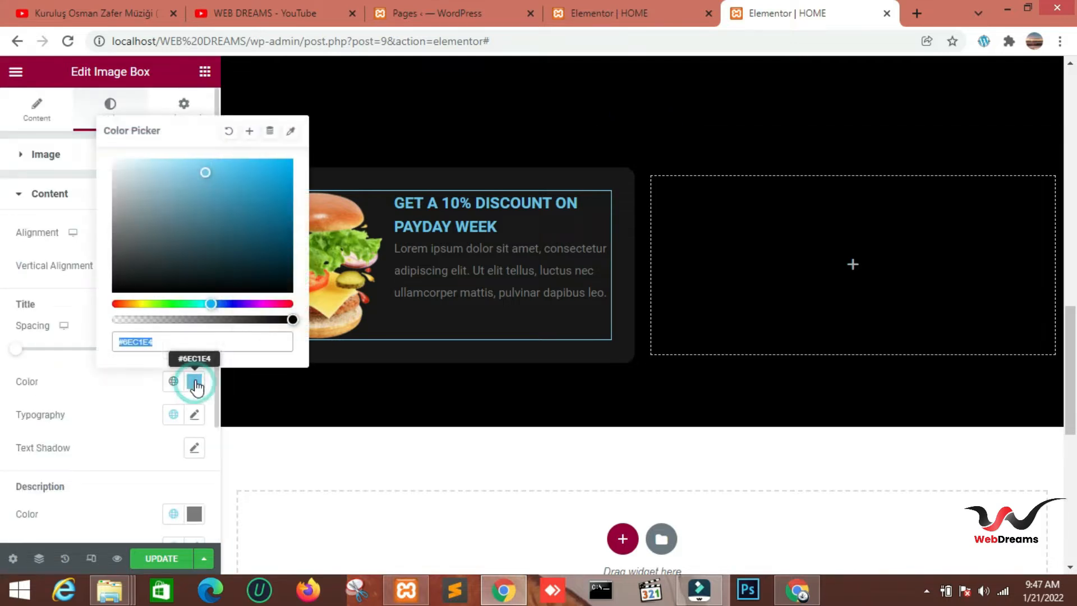
click(177, 341)
key(BackSpace)
key(BackSpace)
key(BackSpace)
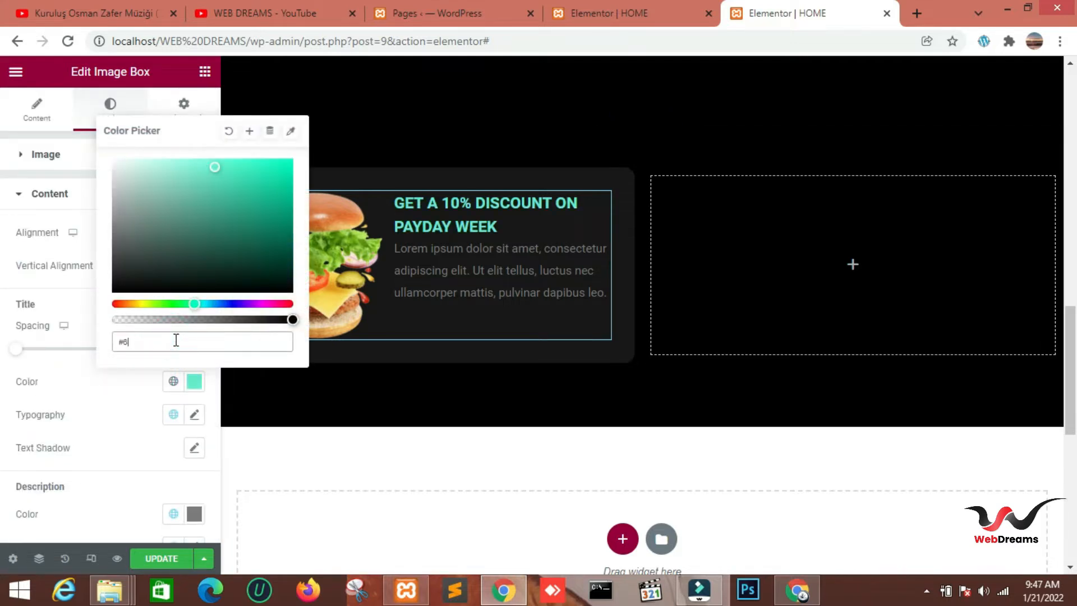
text(fff)
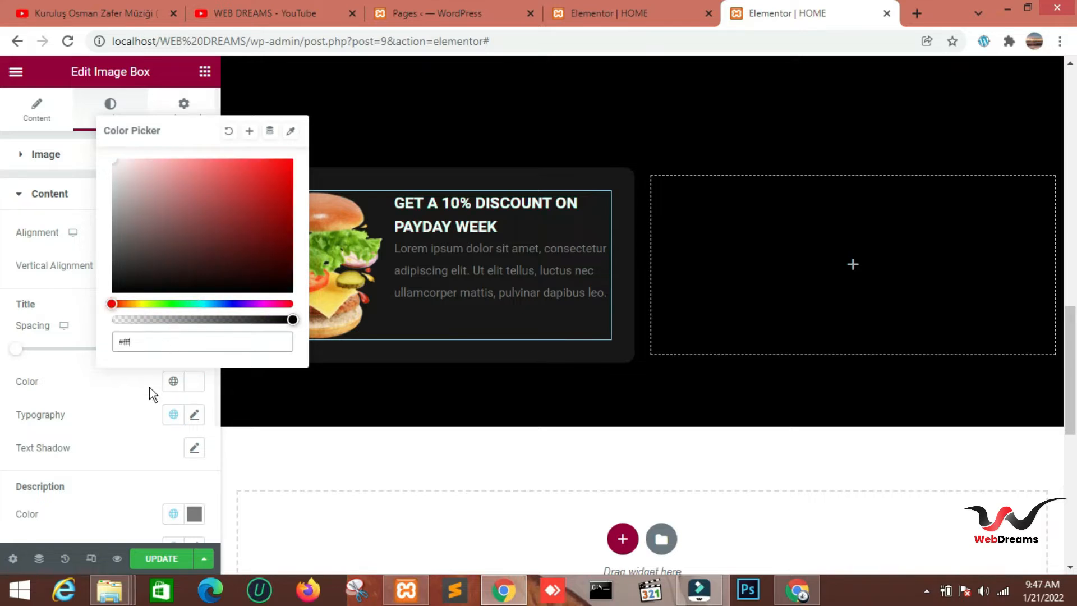
click(134, 400)
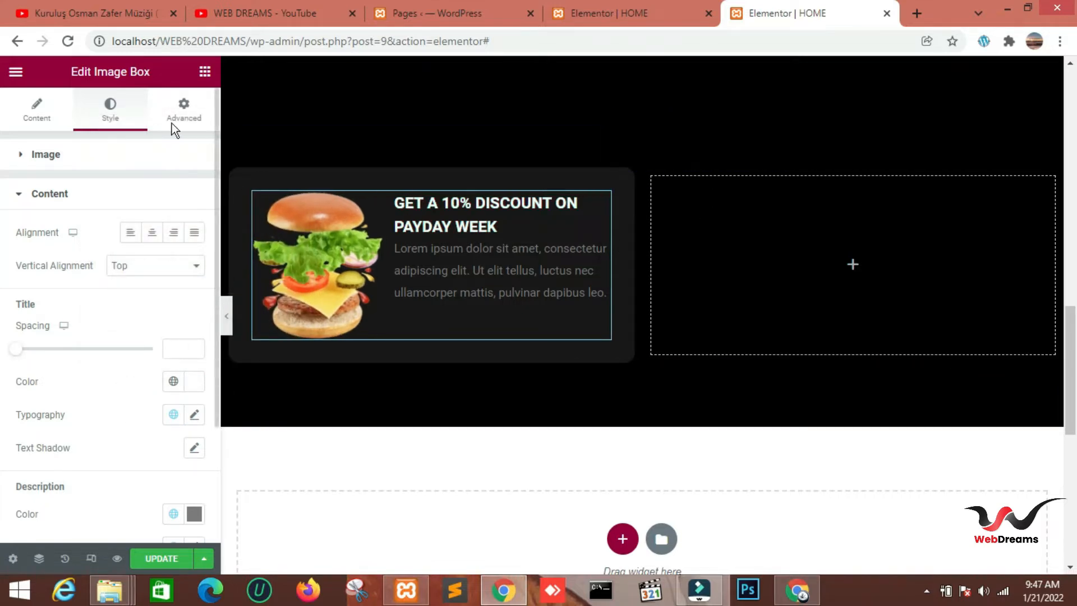
Step: Add a Text Editor widget above the burger image box and replace its placeholder text with "PAYDAY PROMO"
click(202, 73)
drag(164, 329, 327, 188)
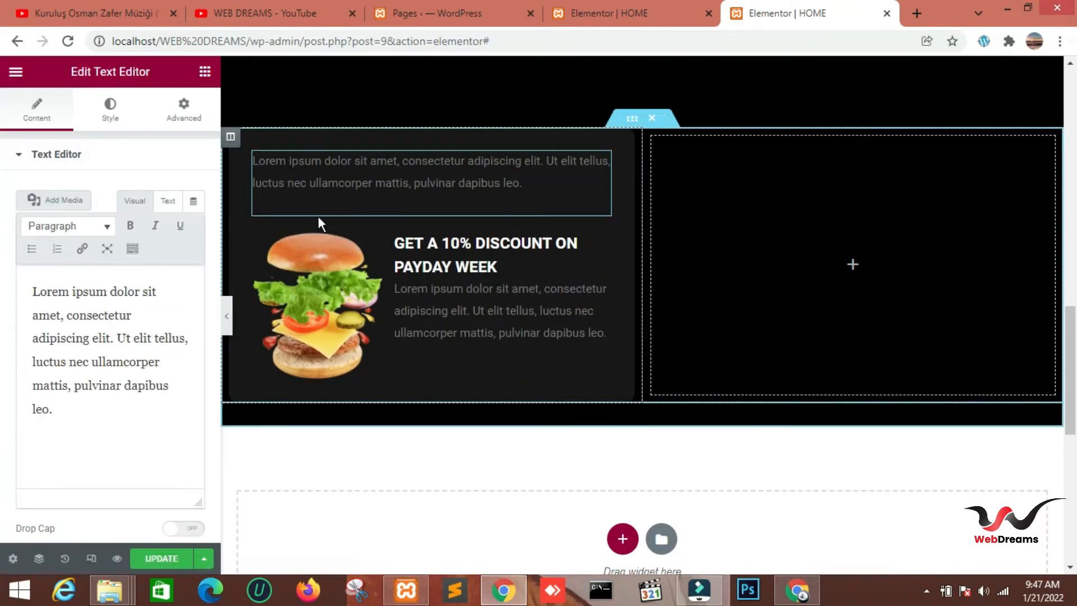
drag(82, 408, 70, 297)
key(BackSpace)
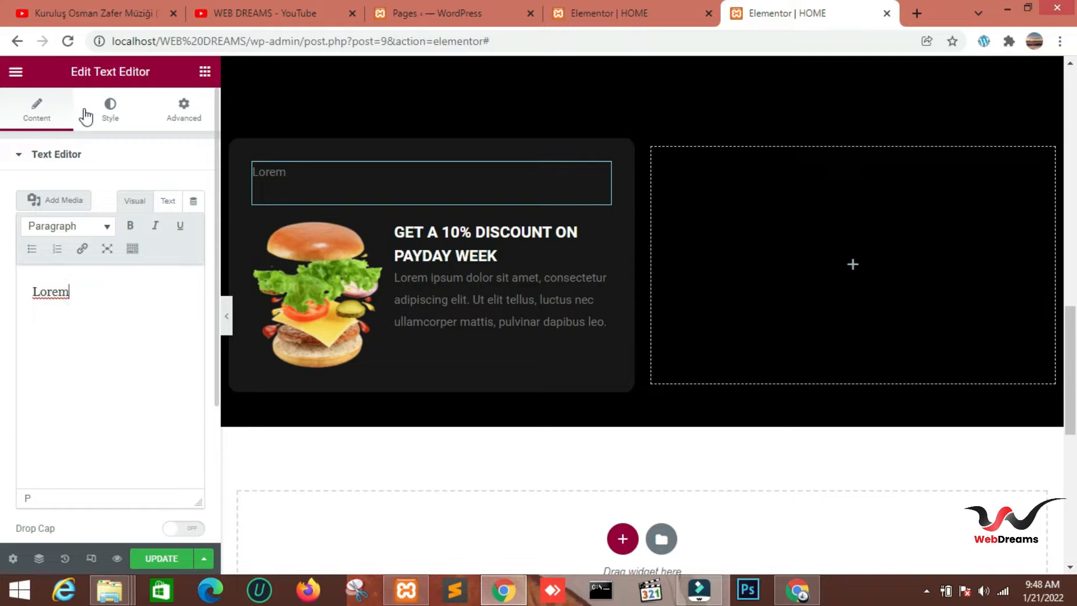
drag(88, 294, 11, 277)
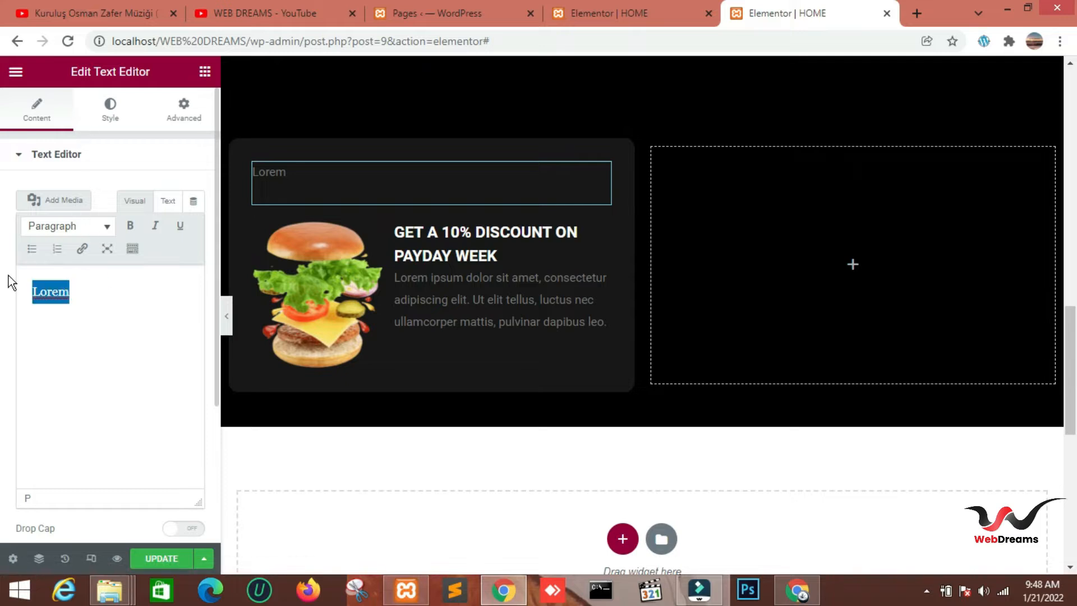
key(BackSpace)
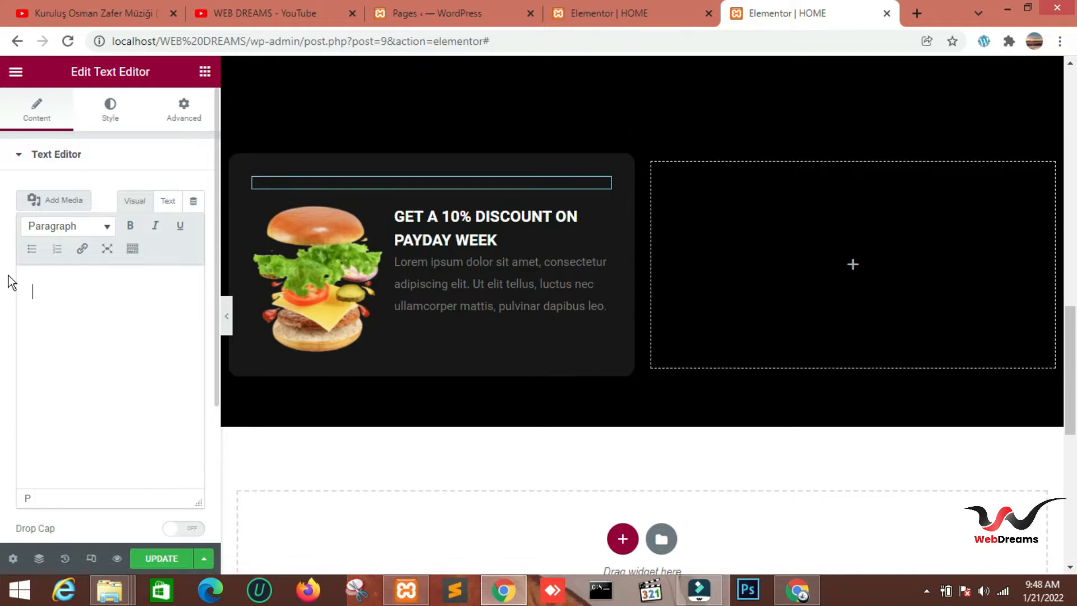
text(PAYDAY PROMO)
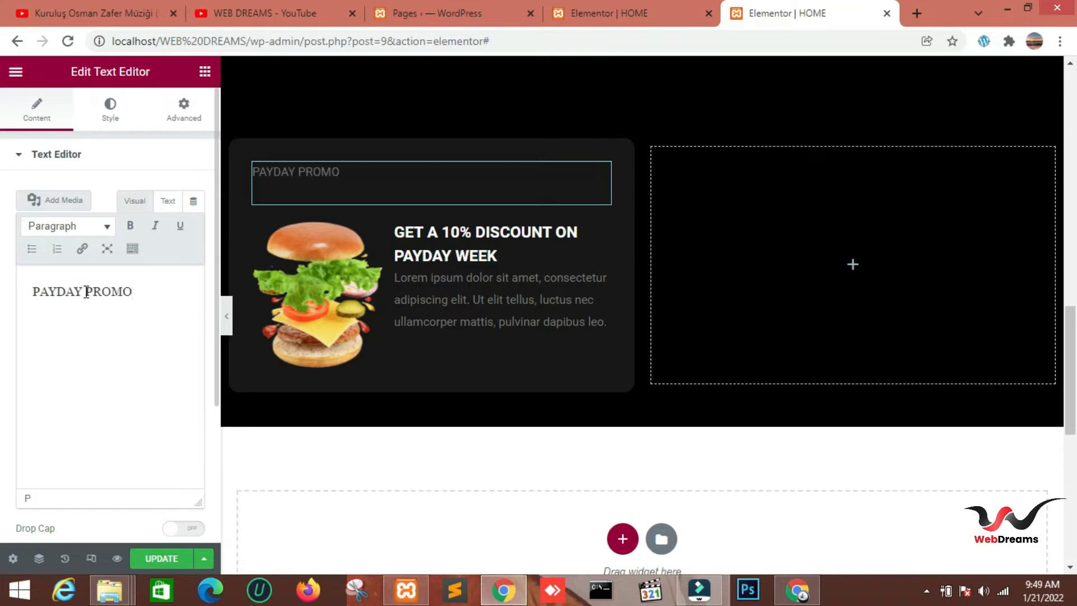
Step: Change the text color of the "PAYDAY PROMO" text to golden orange
click(110, 110)
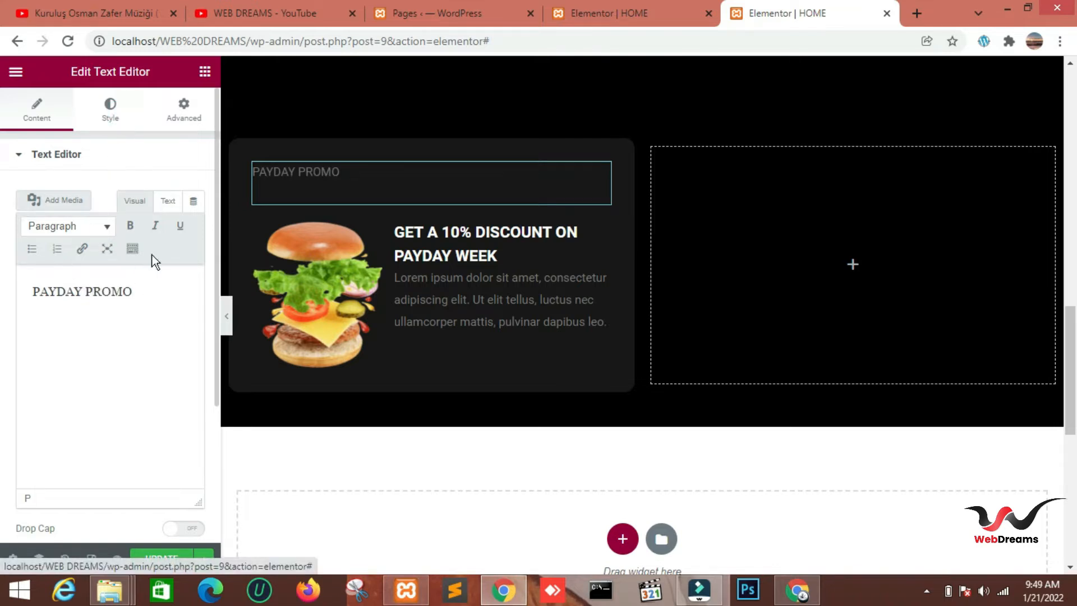
click(193, 226)
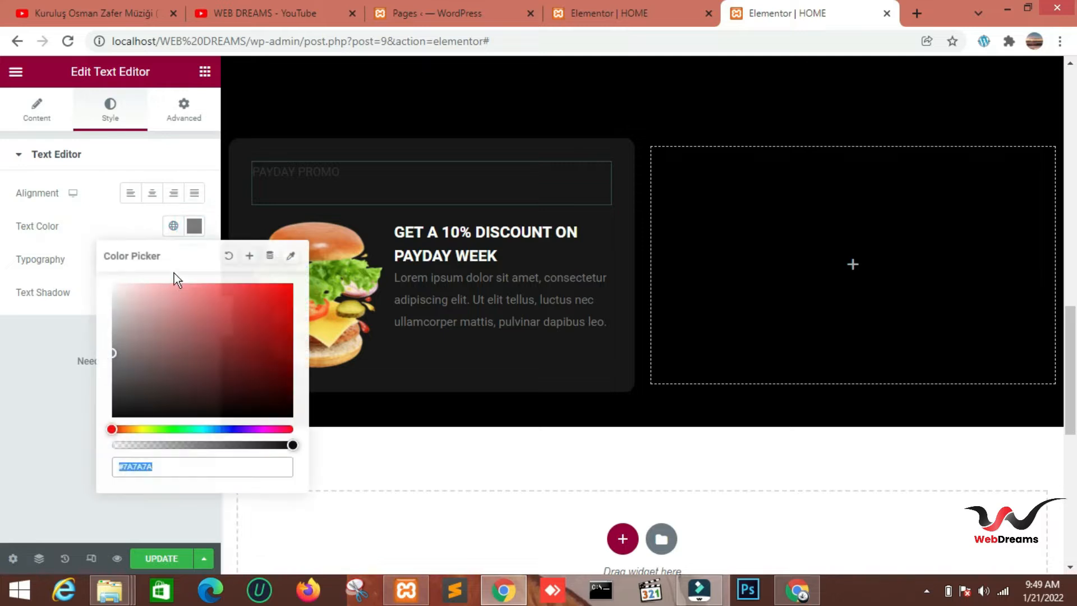
click(149, 430)
click(126, 224)
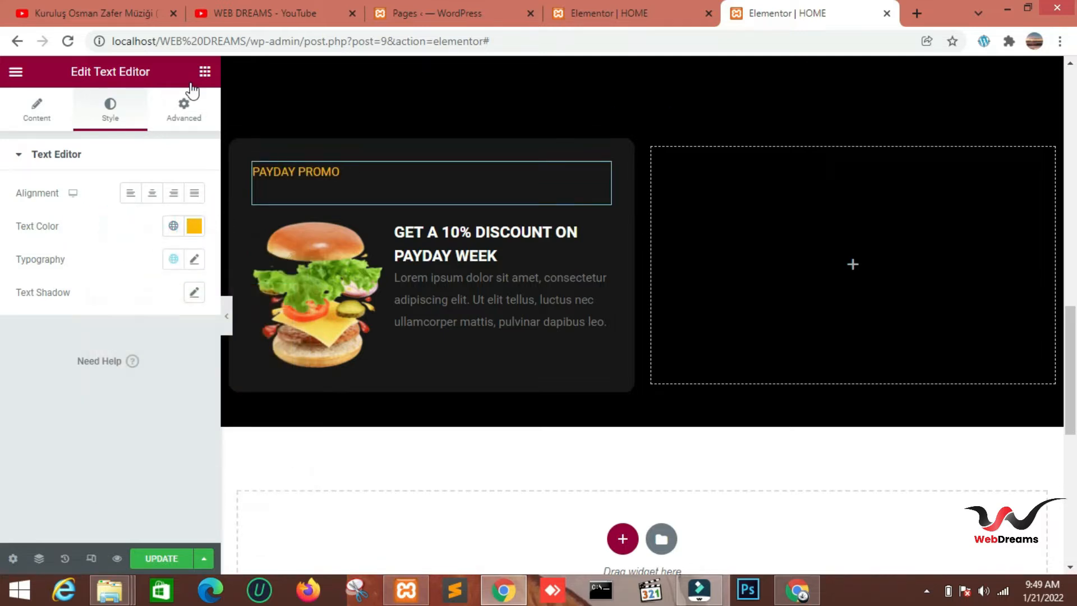
Step: Set the "PAYDAY PROMO" text's top margin to -10 px and its bottom margin to -42 px
click(181, 105)
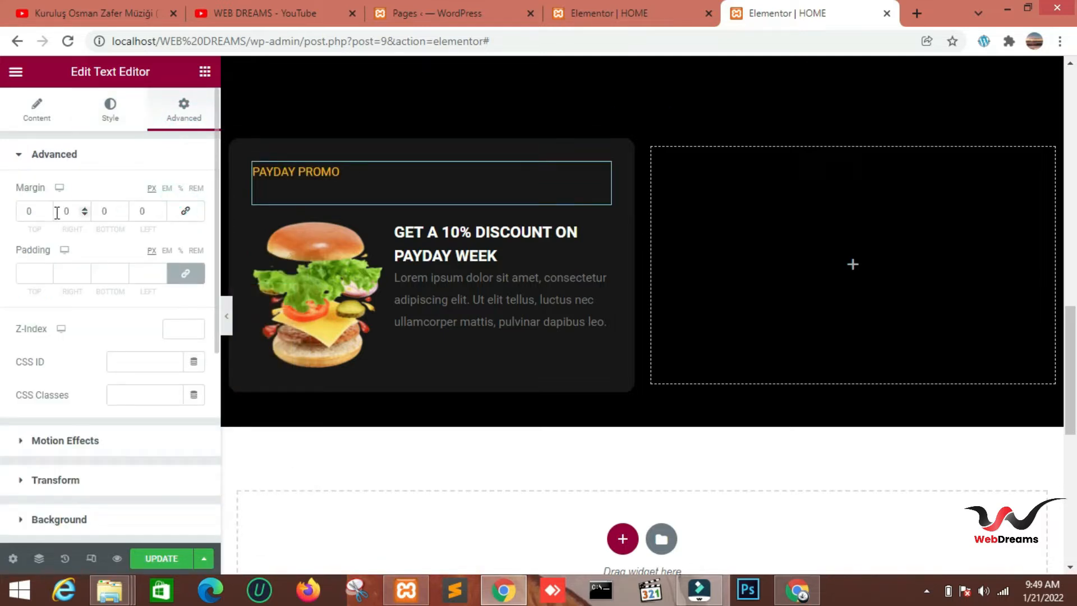
click(34, 211)
text(10)
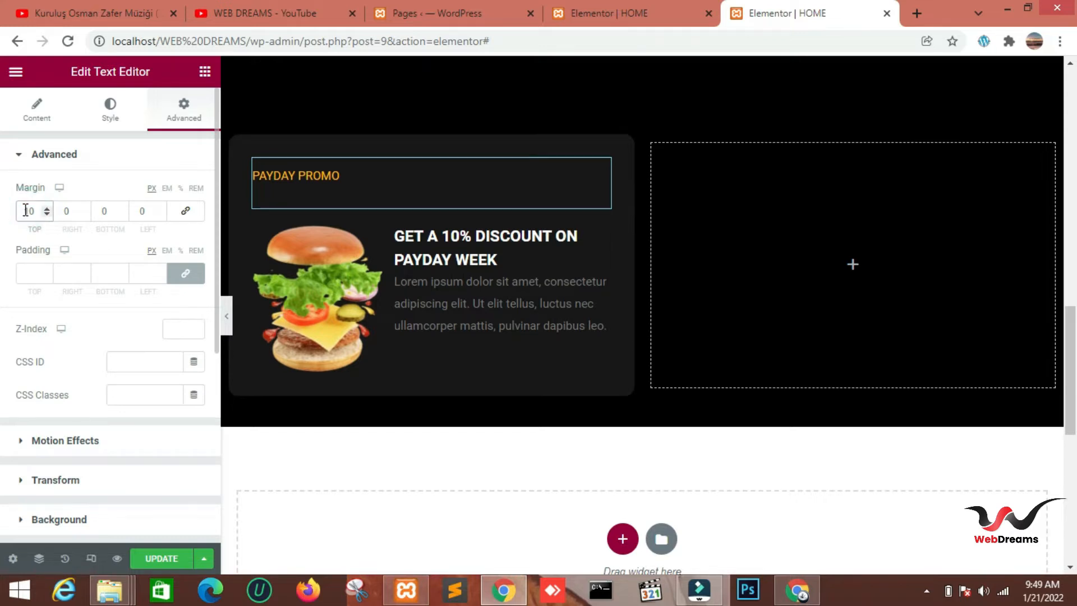
text(-)
click(102, 213)
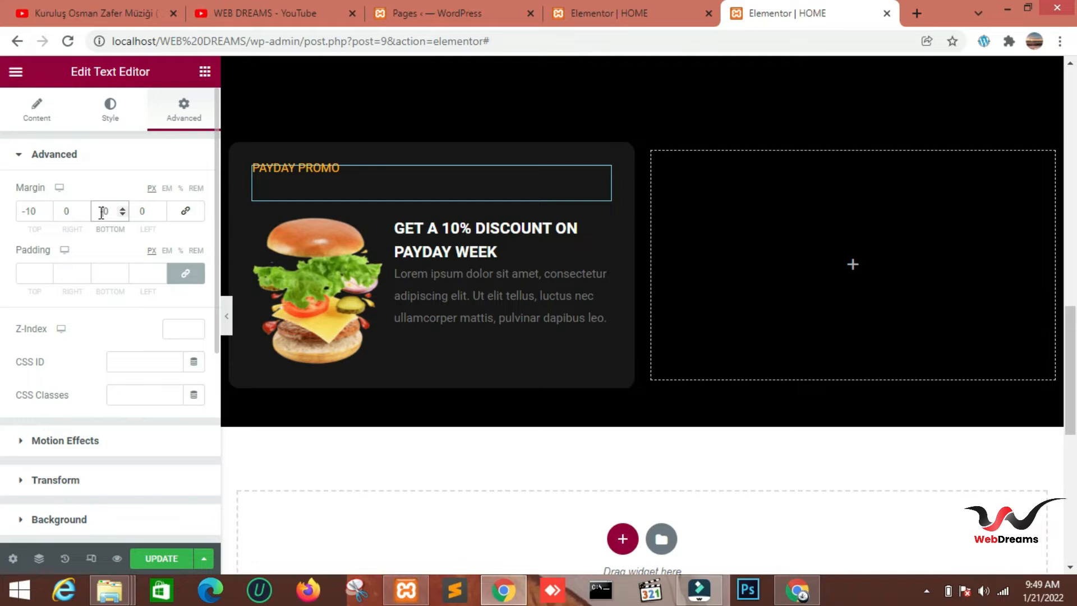
text(-42)
key(Delete)
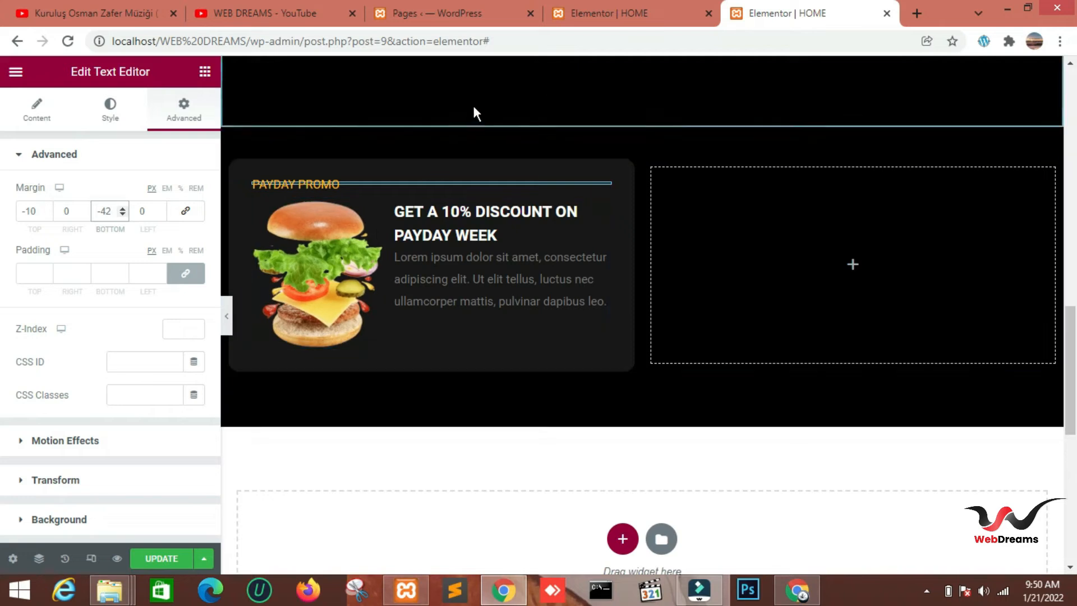
Step: Add a Text Editor widget below the burger image box and replace its placeholder text with "PAY ONLINE"
click(204, 71)
drag(150, 359, 351, 333)
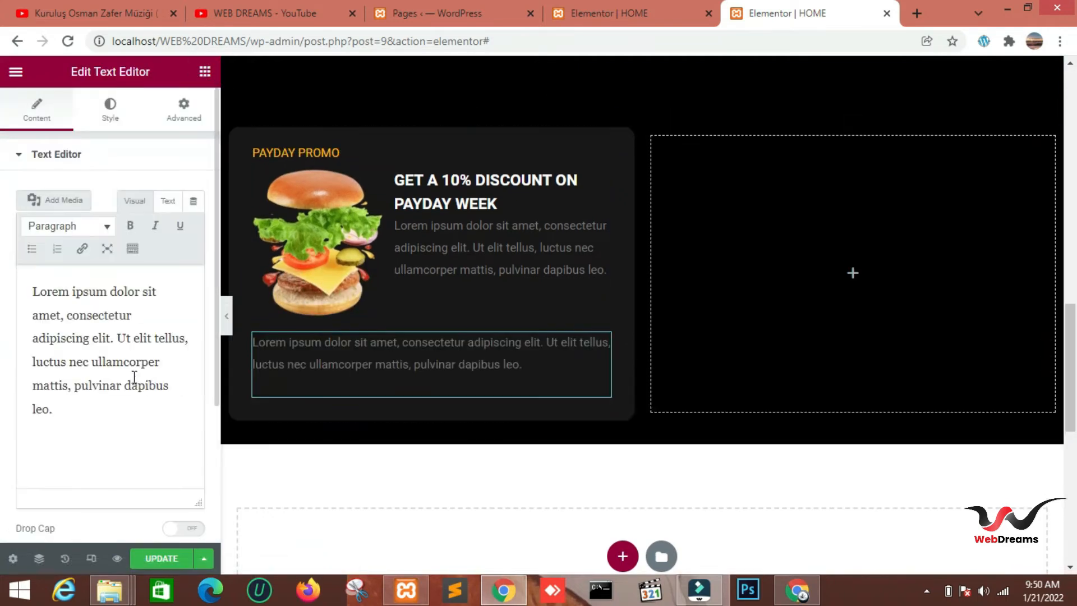
drag(70, 415, 72, 291)
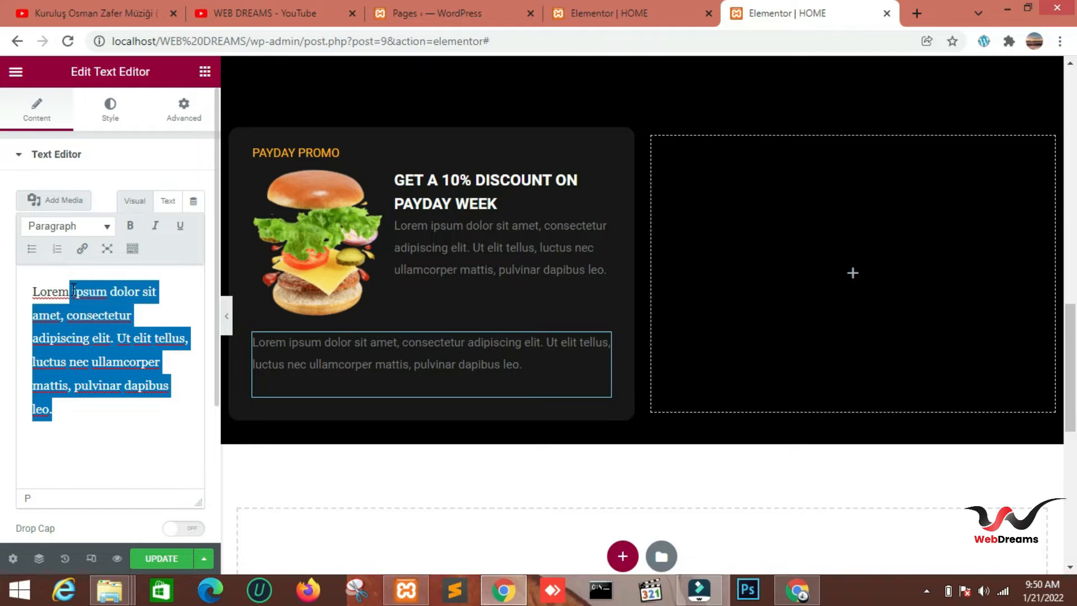
key(BackSpace)
text(PAY ONLINE)
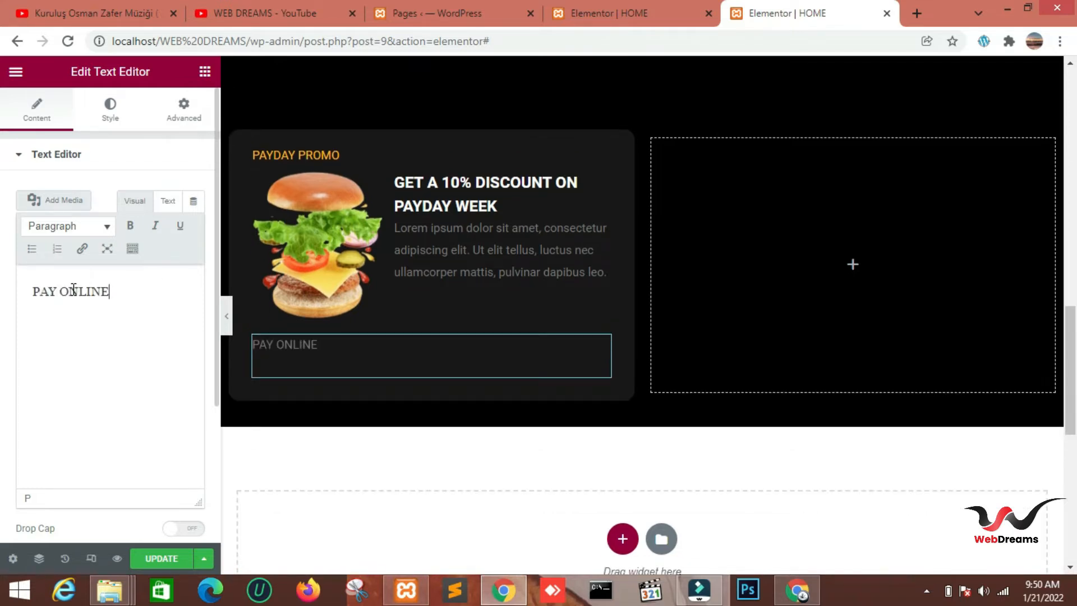
Step: Change the text color of the "PAY ONLINE" text to golden orange (#FFB900)
click(110, 110)
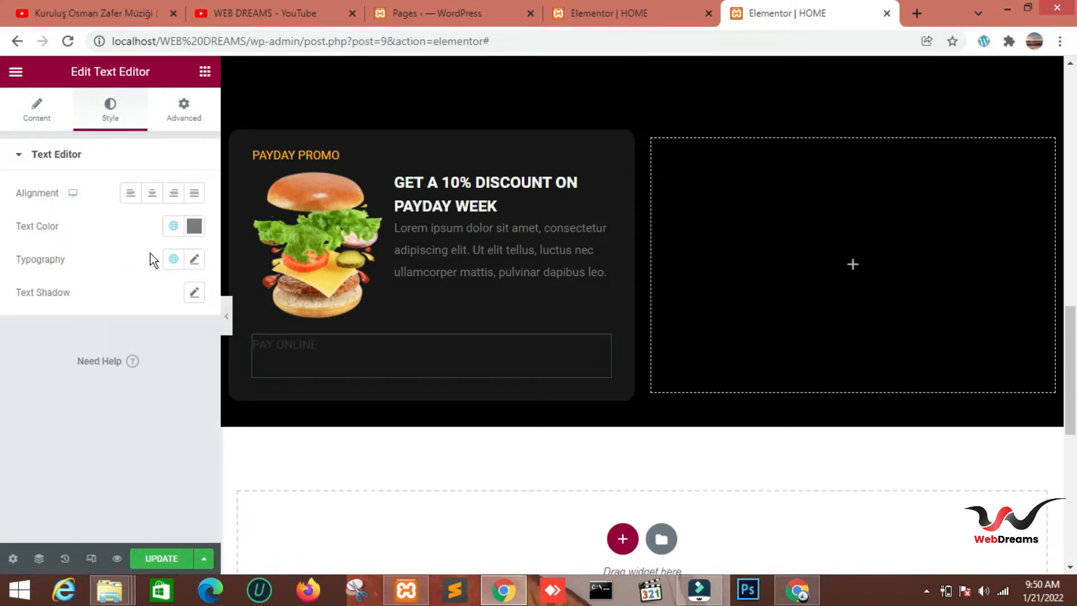
click(194, 226)
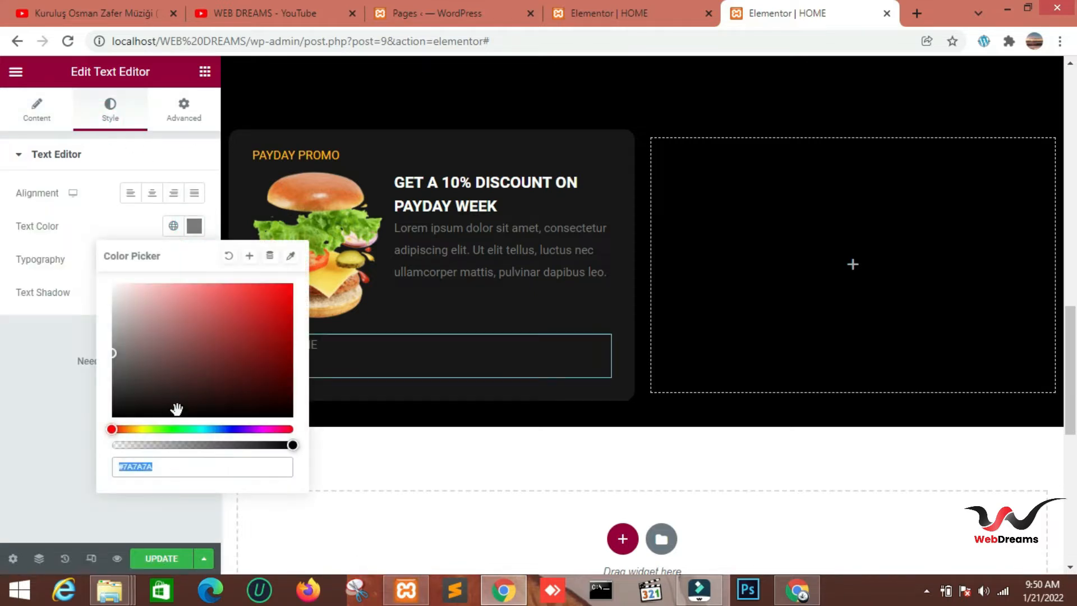
text(#FFB900)
click(62, 353)
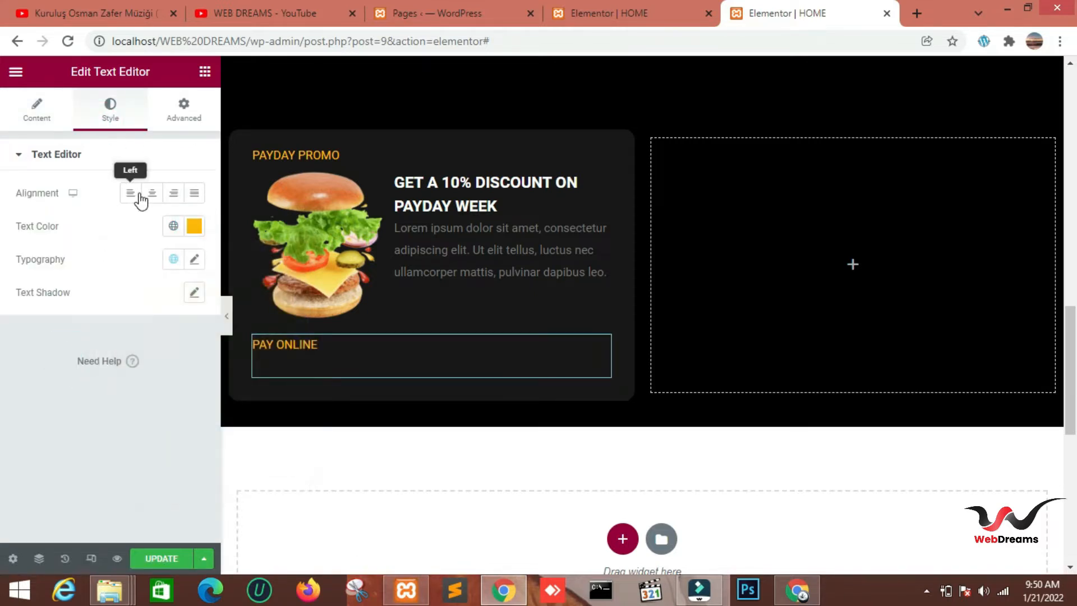
Step: Set the "PAY ONLINE" text's top margin to -5 px and its bottom margin to -55 px
click(196, 104)
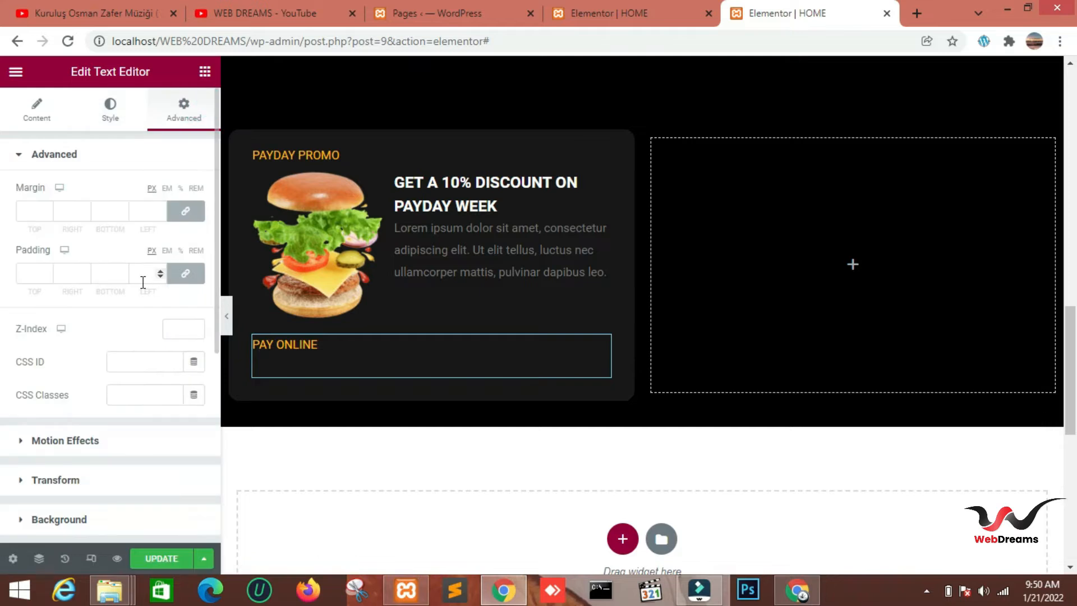
click(184, 212)
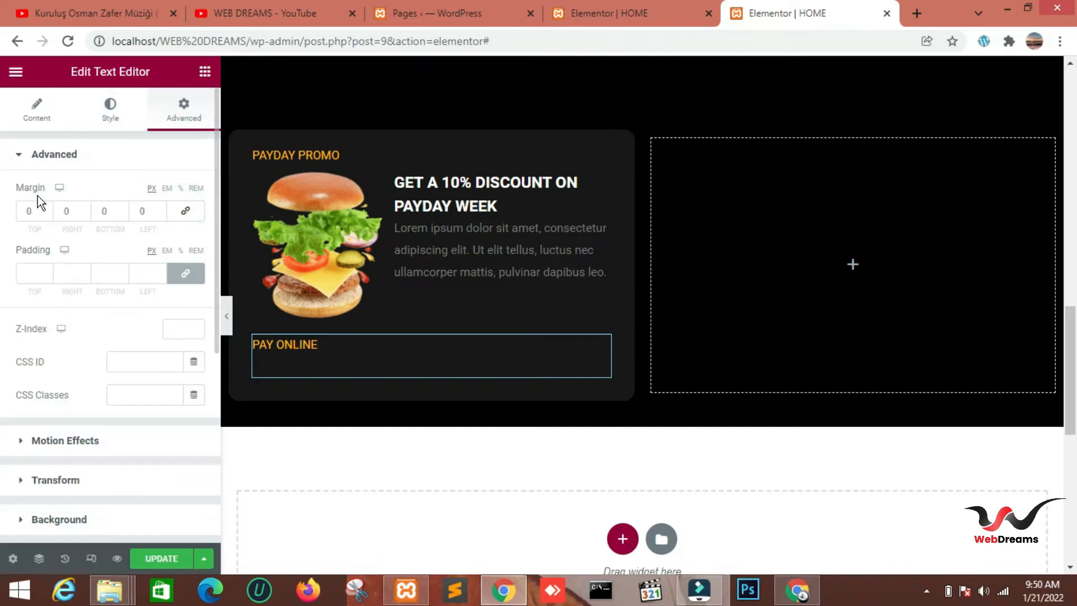
click(36, 209)
text(5)
double_click(31, 211)
text(-5)
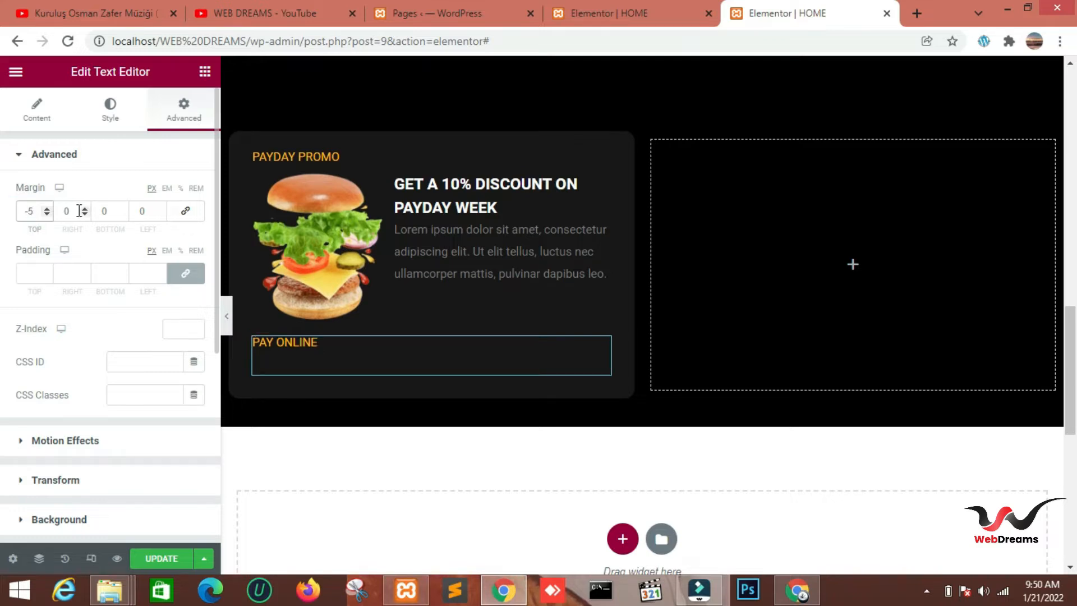
click(103, 211)
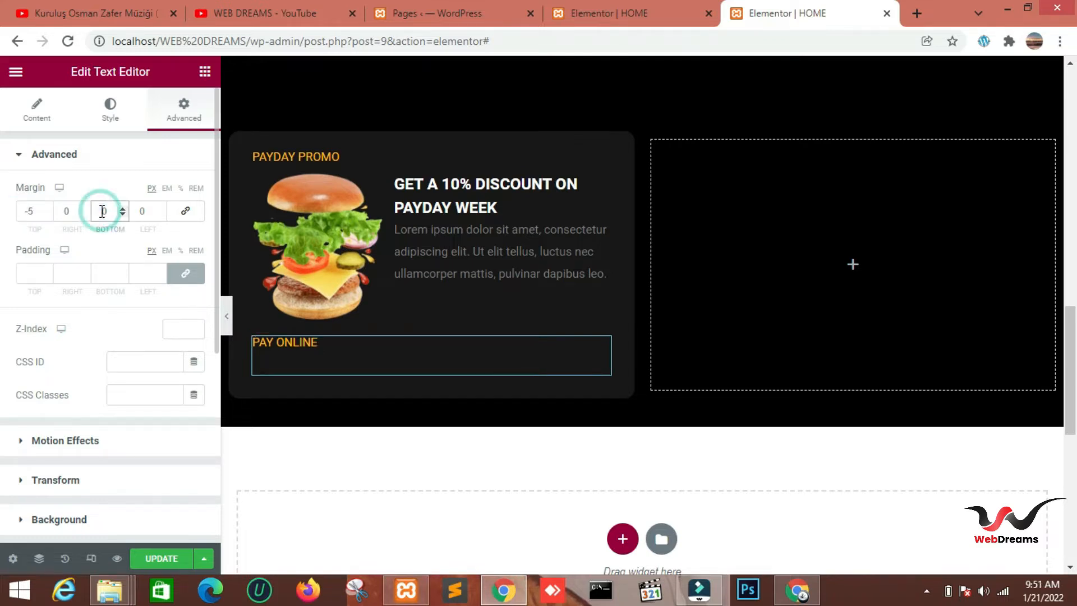
text(55)
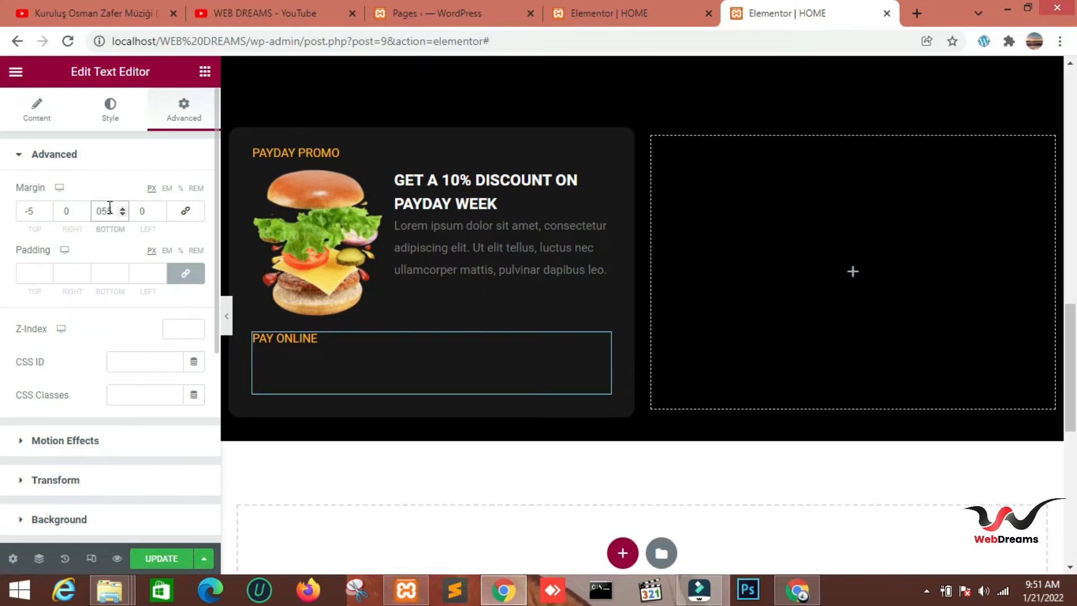
key(BackSpace)
text(-)
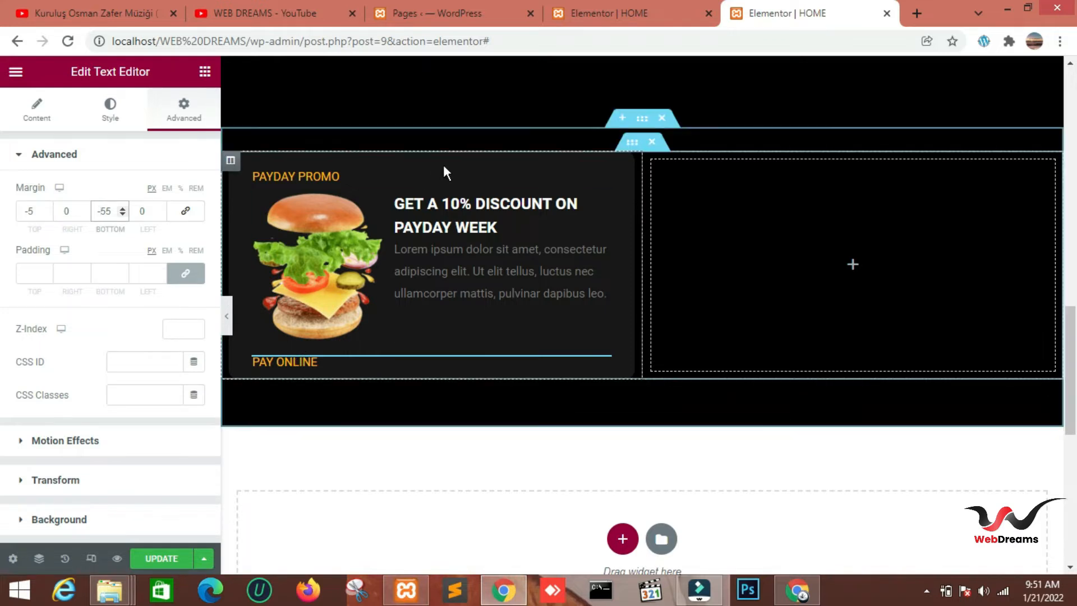
Step: Duplicate the finished burger promo card column and delete the empty column beside it
right_click(234, 162)
click(254, 197)
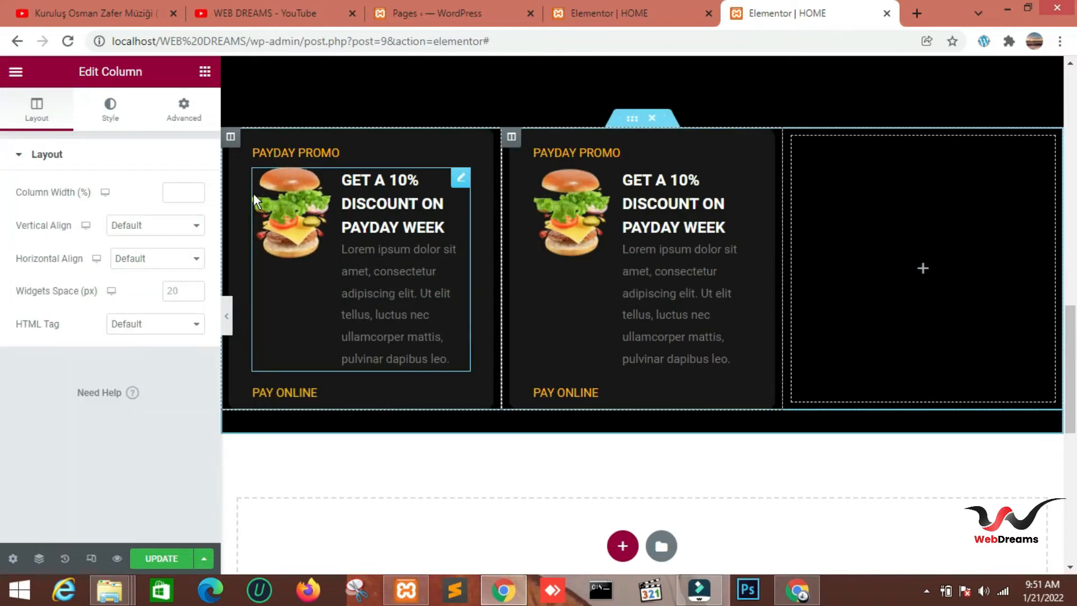
right_click(792, 138)
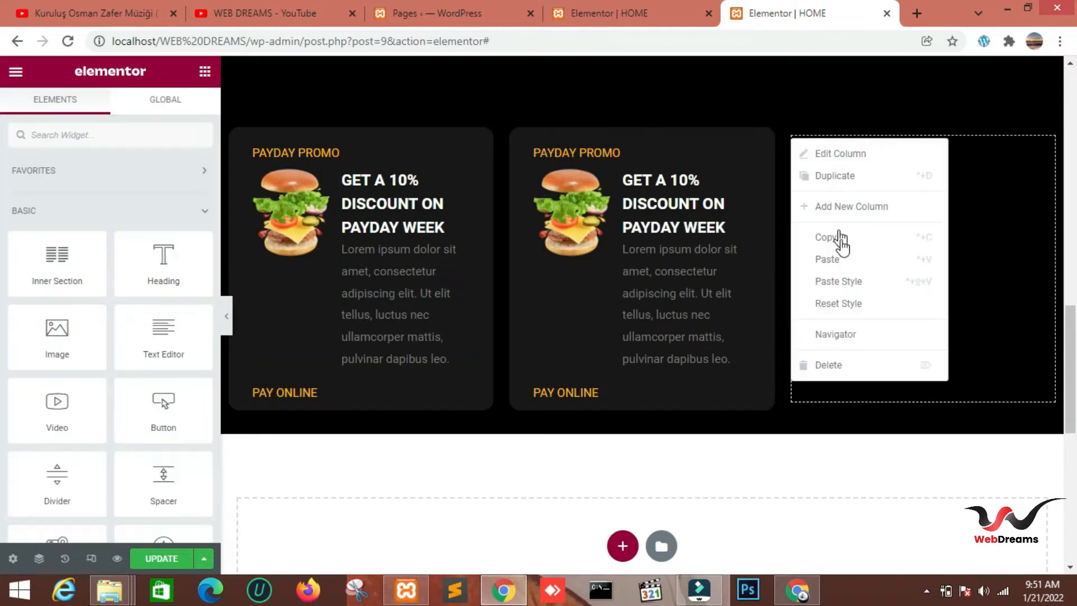
click(834, 365)
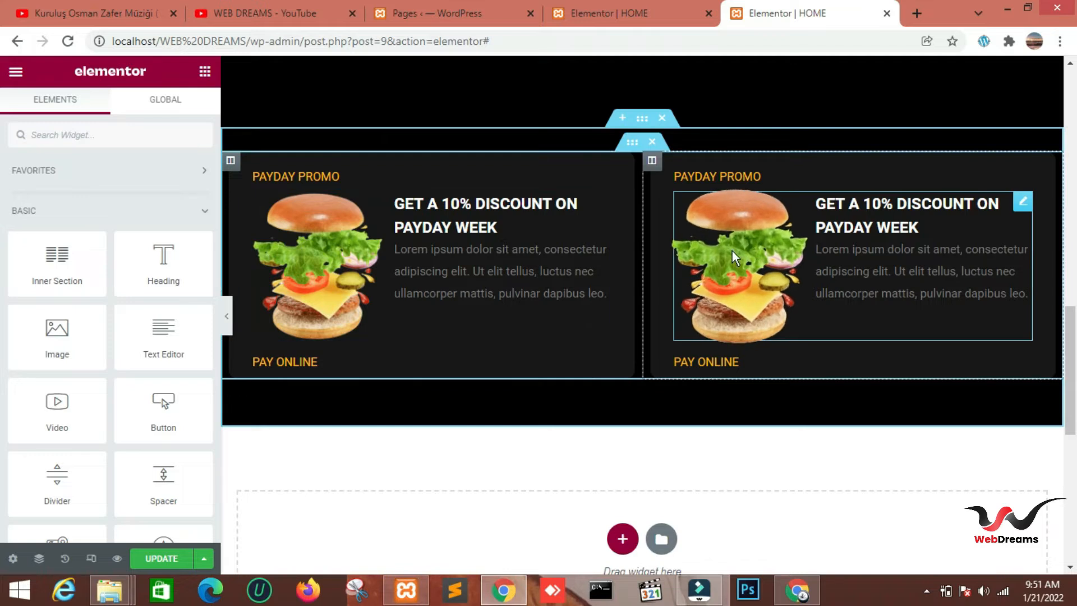
Step: In the duplicated card's image box, swap the picture for the splashing cola glass and set the title to "BUY 1 COKE GET MORE FREE 1 COKE"
click(1023, 201)
click(99, 257)
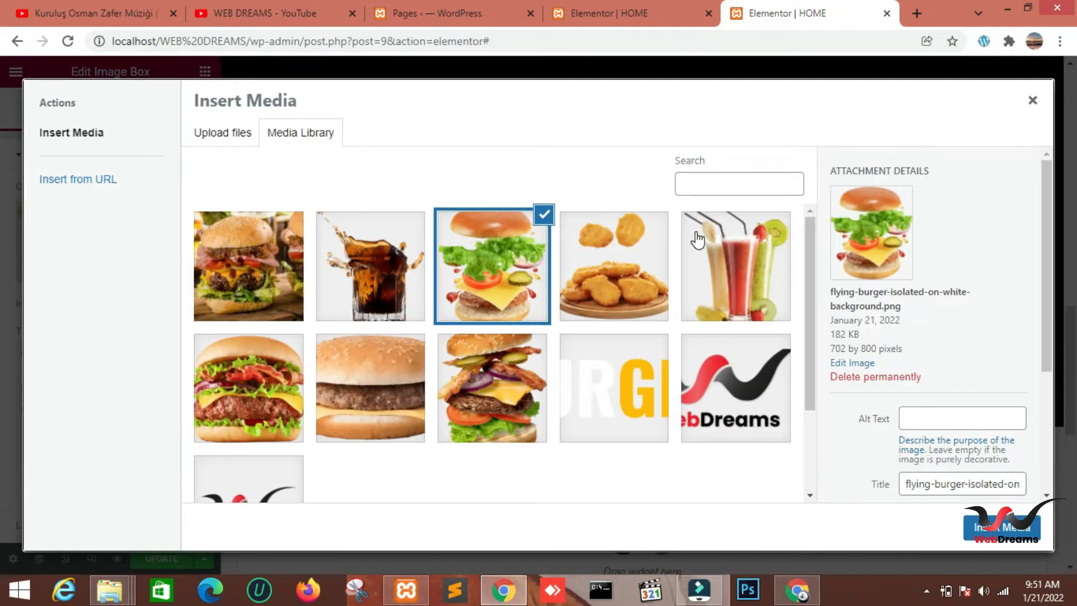
click(379, 274)
click(1001, 528)
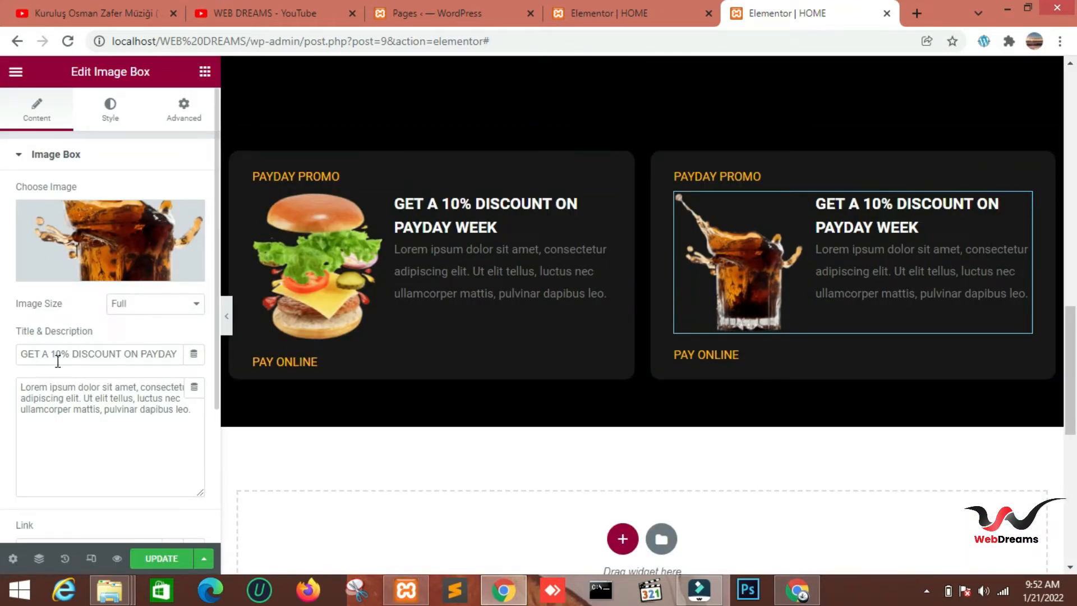
drag(20, 354, 191, 361)
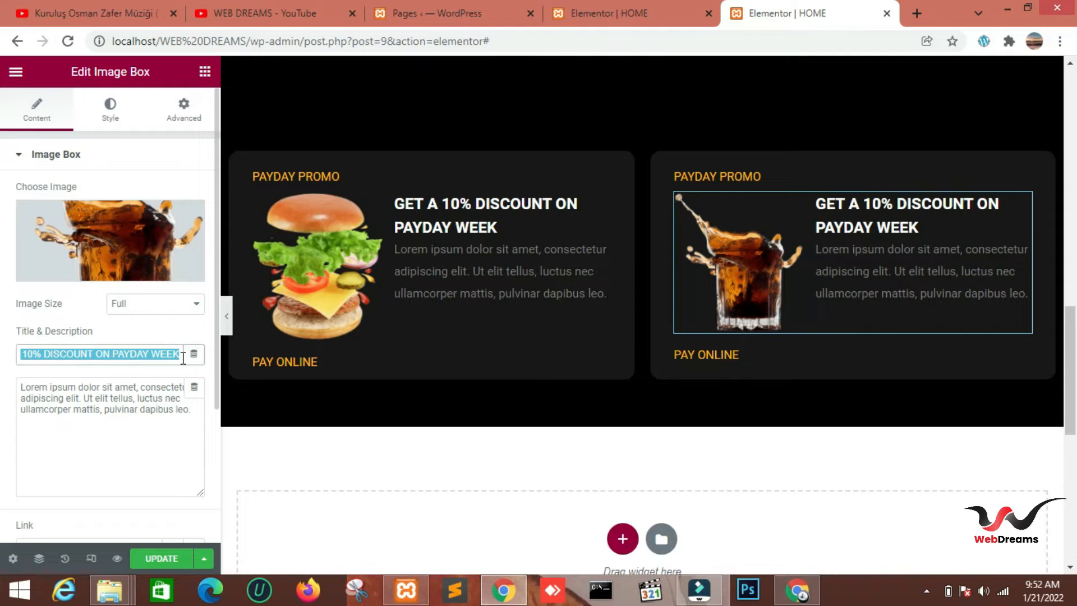
text(BUY 1 COKE GET MORE FREE 1 COKE)
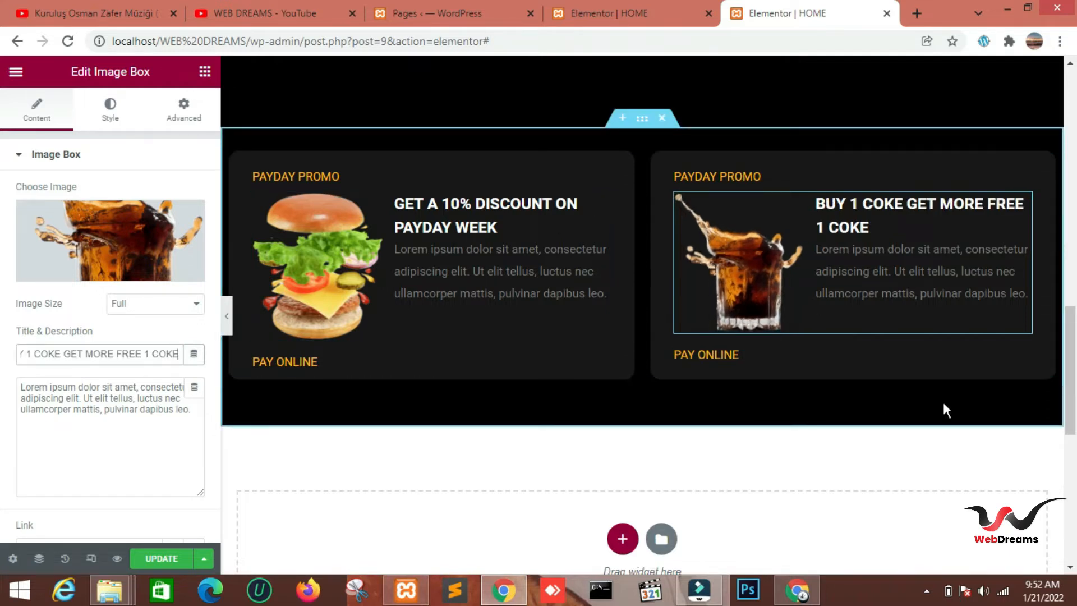
Step: Add a new single-column section below the promo cards section
click(205, 71)
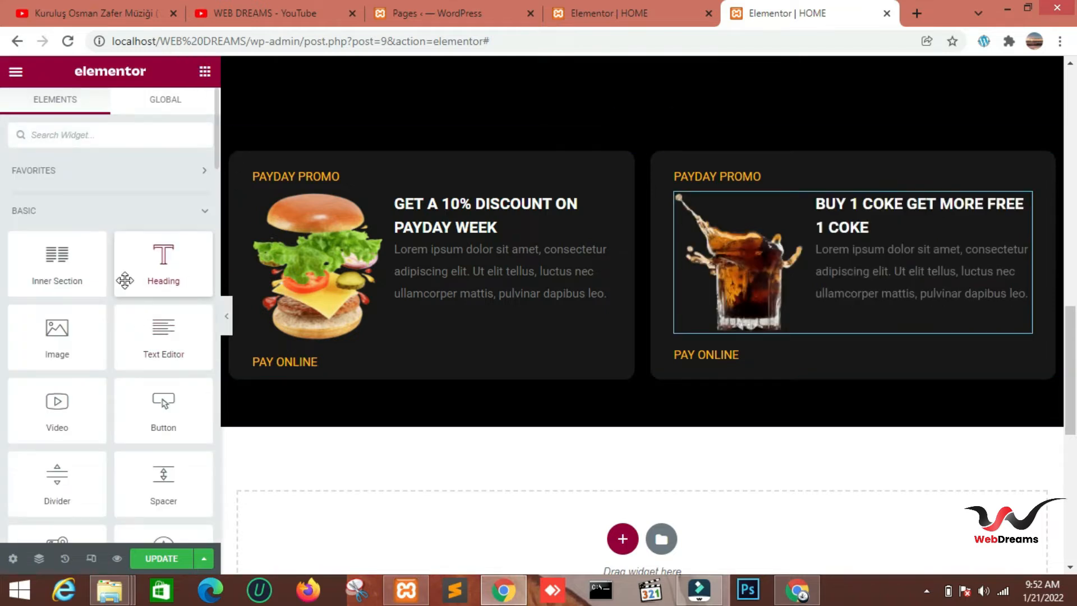
scroll(473, 346, down, 1)
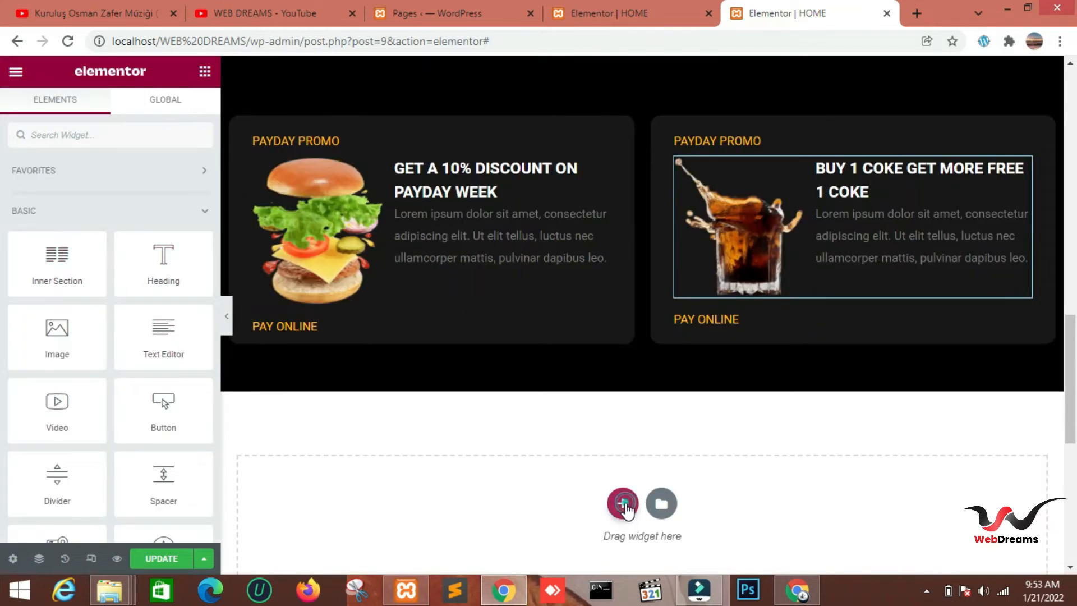
click(623, 503)
click(443, 546)
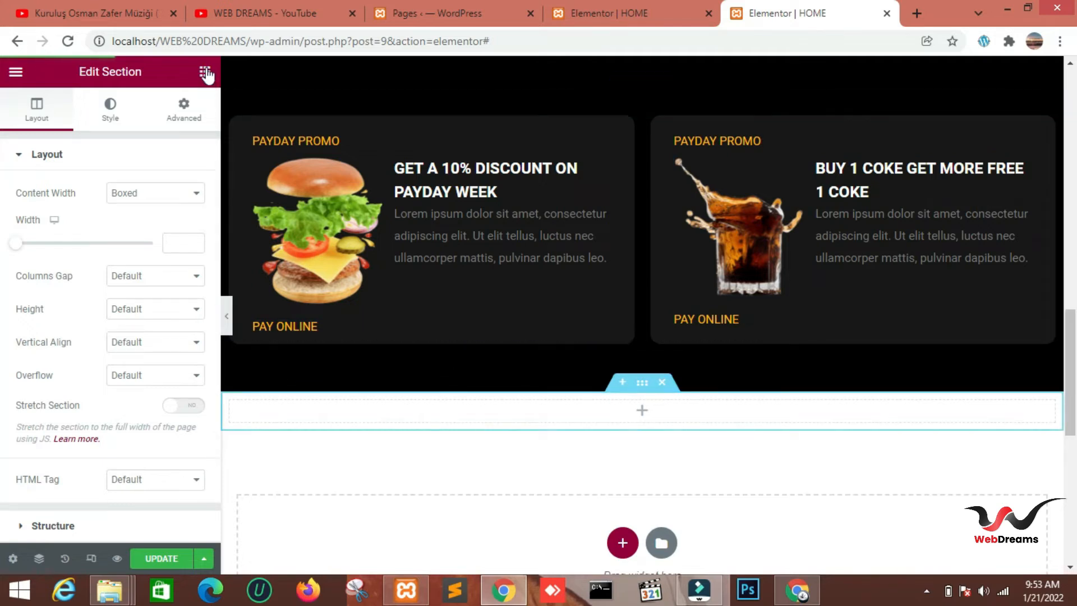
Step: Set the new section's content width to Full Width and its columns gap to No Gap
click(171, 199)
click(160, 220)
click(170, 231)
click(160, 248)
Step: Give the new section a minimum height of 350 px and turn on Stretch Section
click(155, 260)
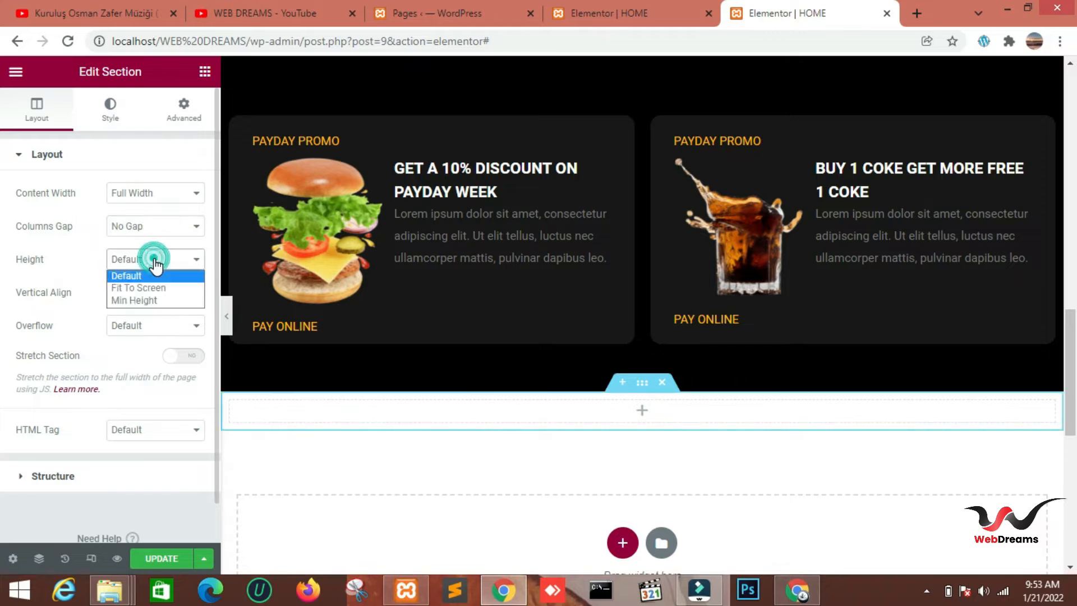
click(142, 300)
double_click(184, 310)
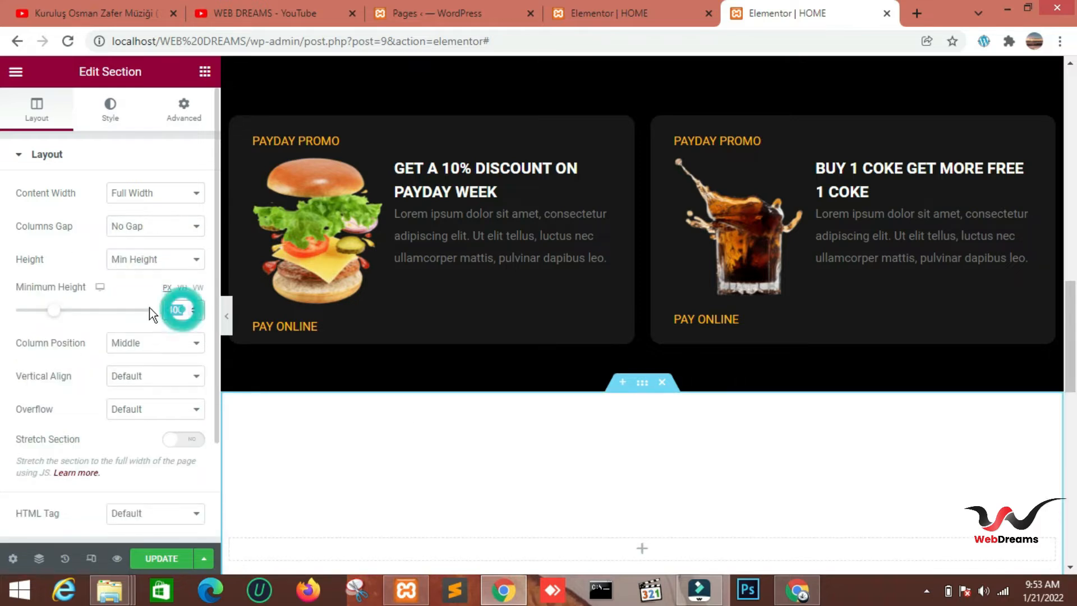
text(350)
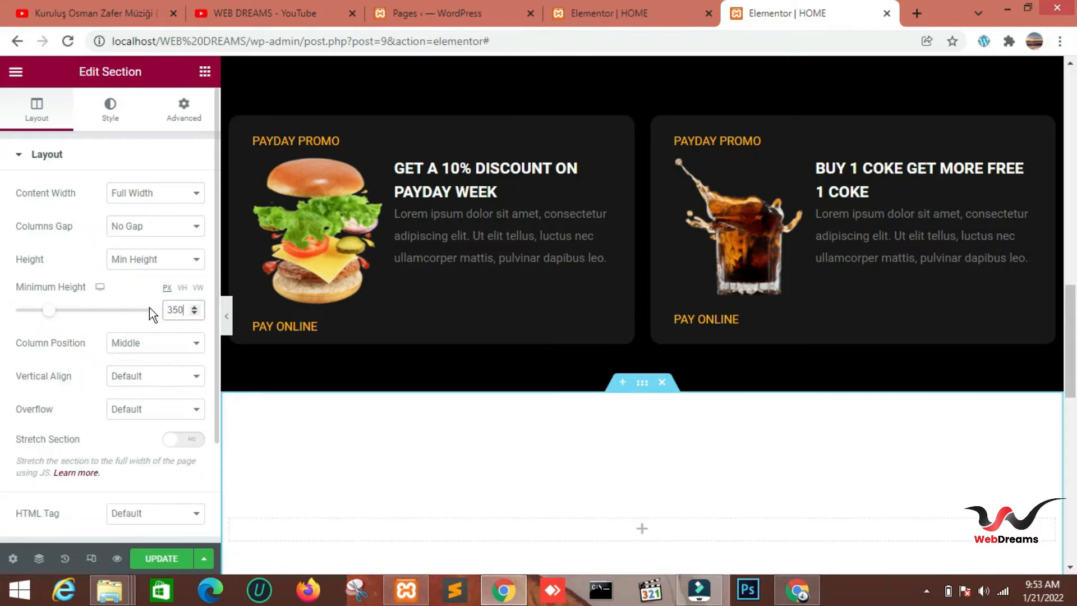
click(179, 439)
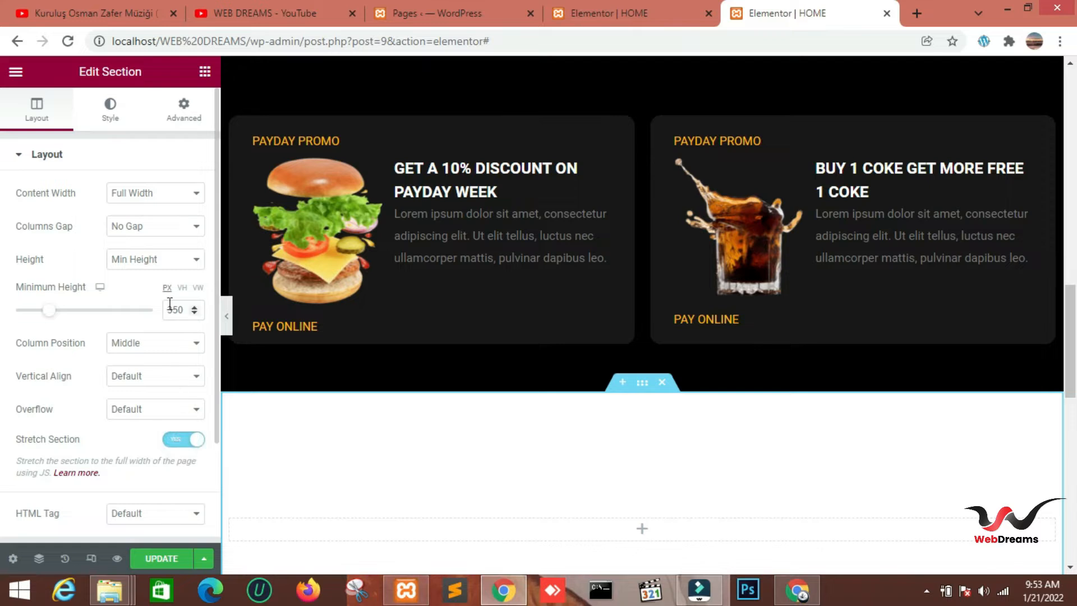
Step: Set the new section's bottom padding to 30 px and place a two-column Inner Section inside it
scroll(1073, 317, down, 4)
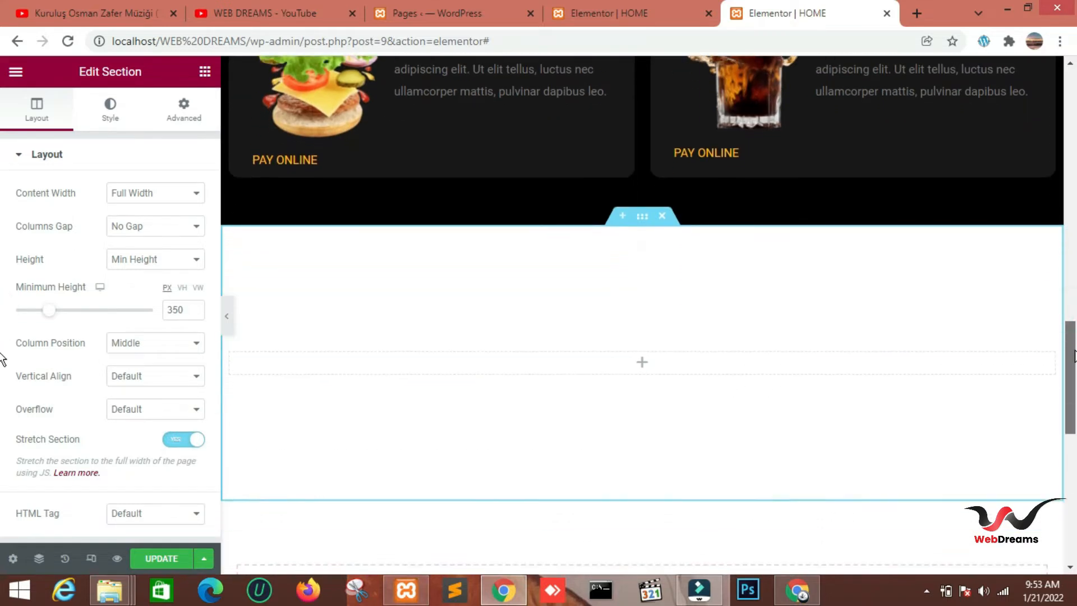
click(181, 106)
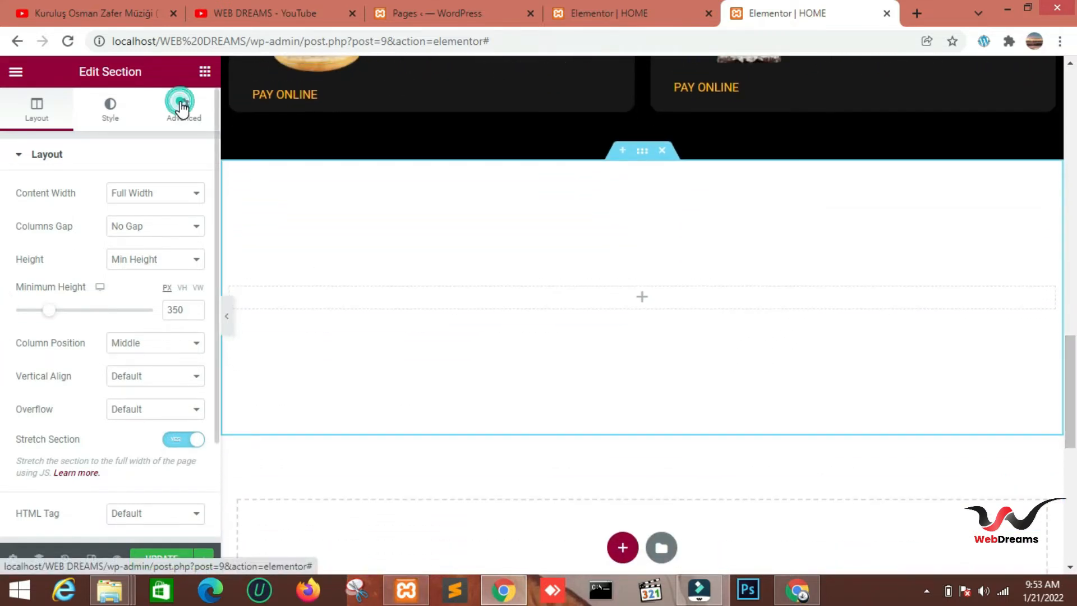
click(99, 273)
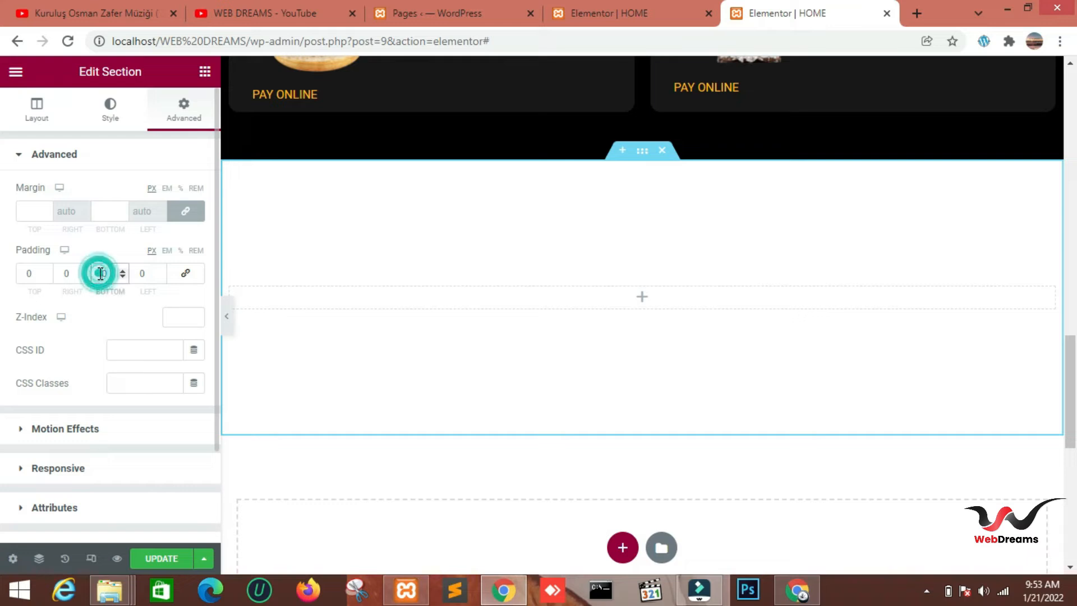
text(4)
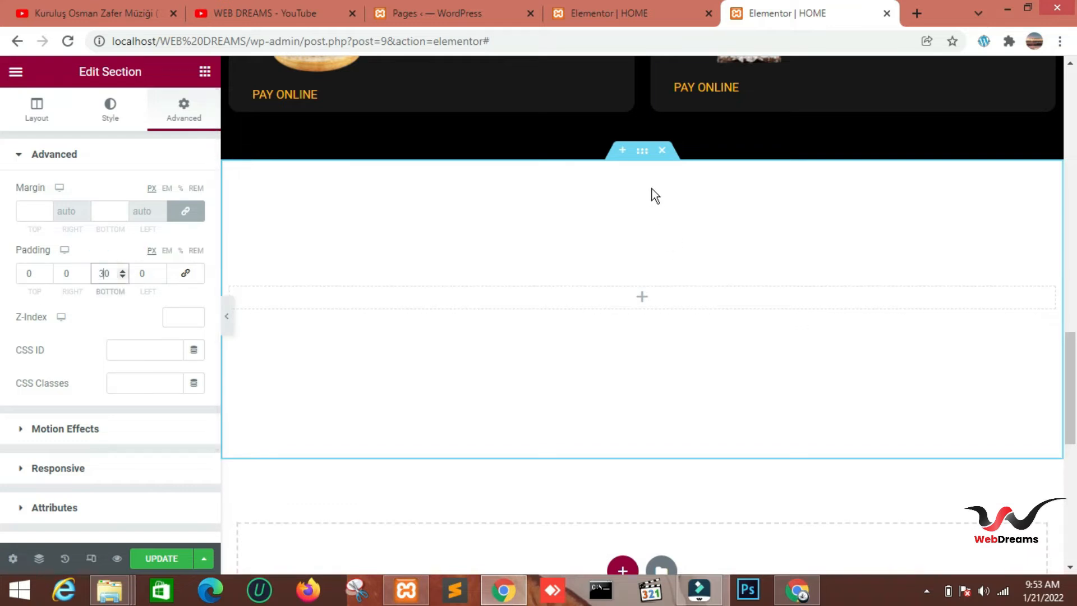
click(205, 71)
drag(63, 277, 537, 291)
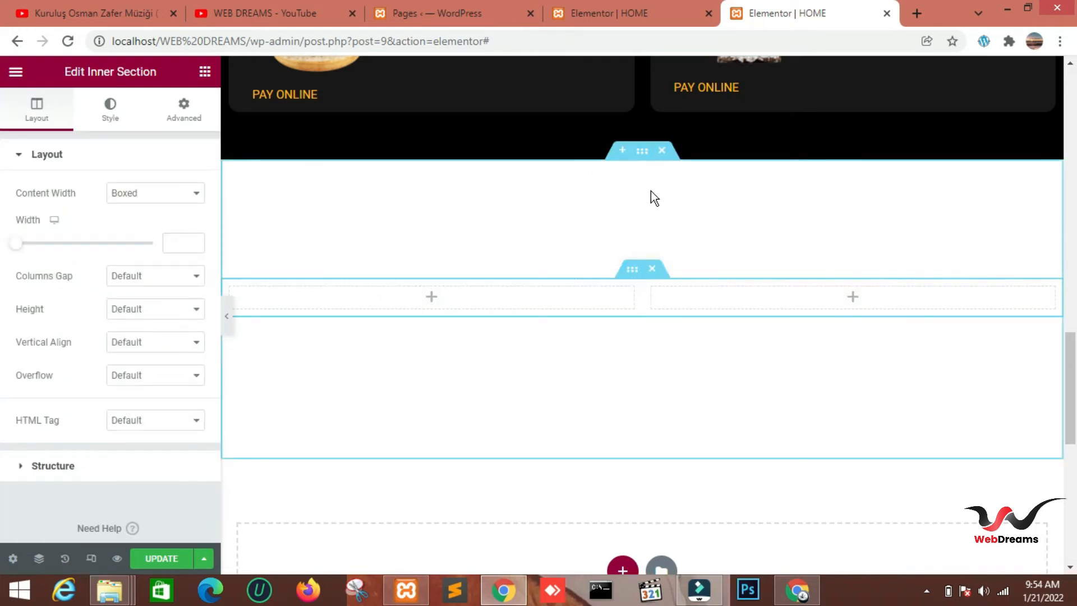
Step: Give the new outer section a classic background in solid black (#000)
click(641, 152)
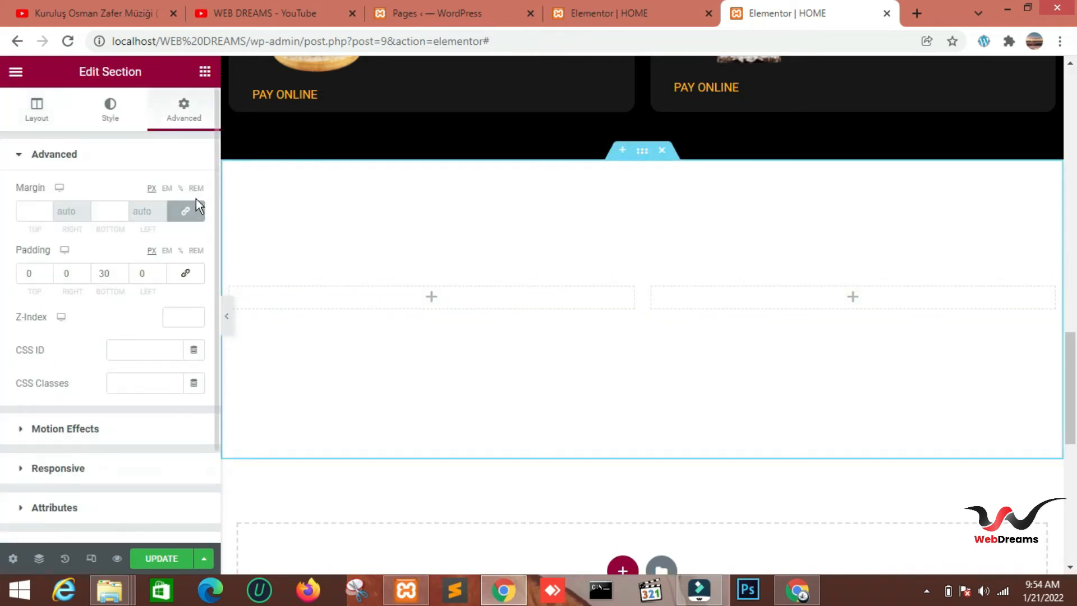
click(111, 112)
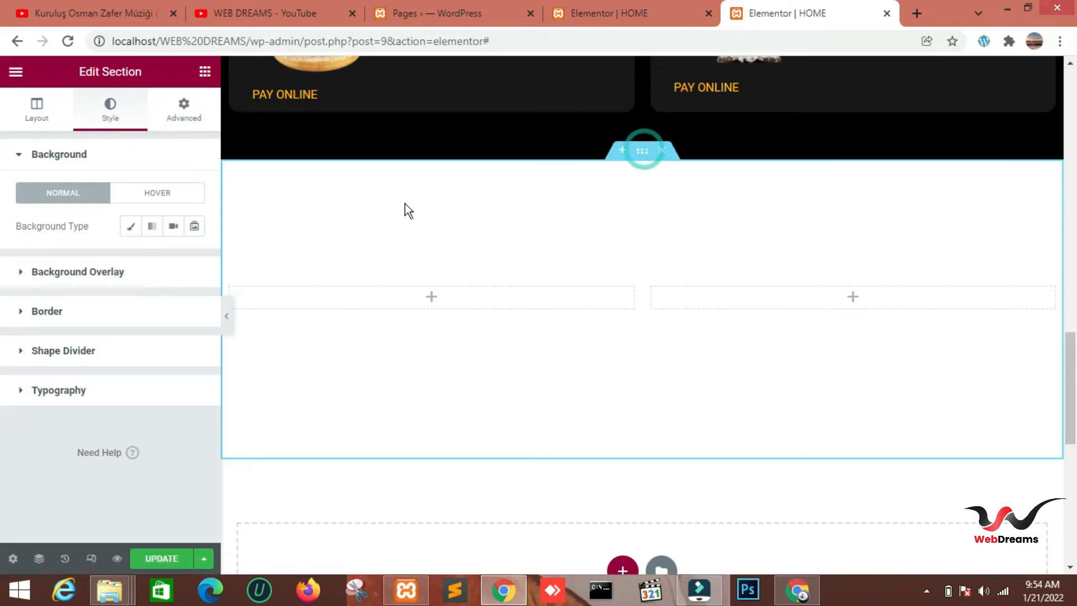
click(130, 225)
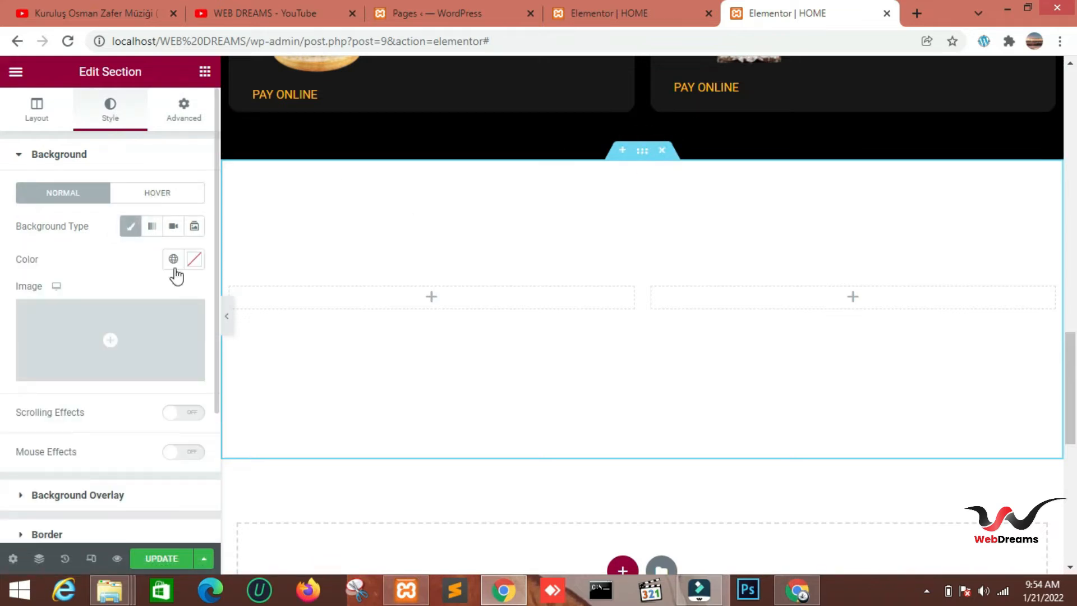
click(194, 258)
click(174, 496)
key(BackSpace)
key(BackSpace)
key(BackSpace)
key(BackSpace)
key(BackSpace)
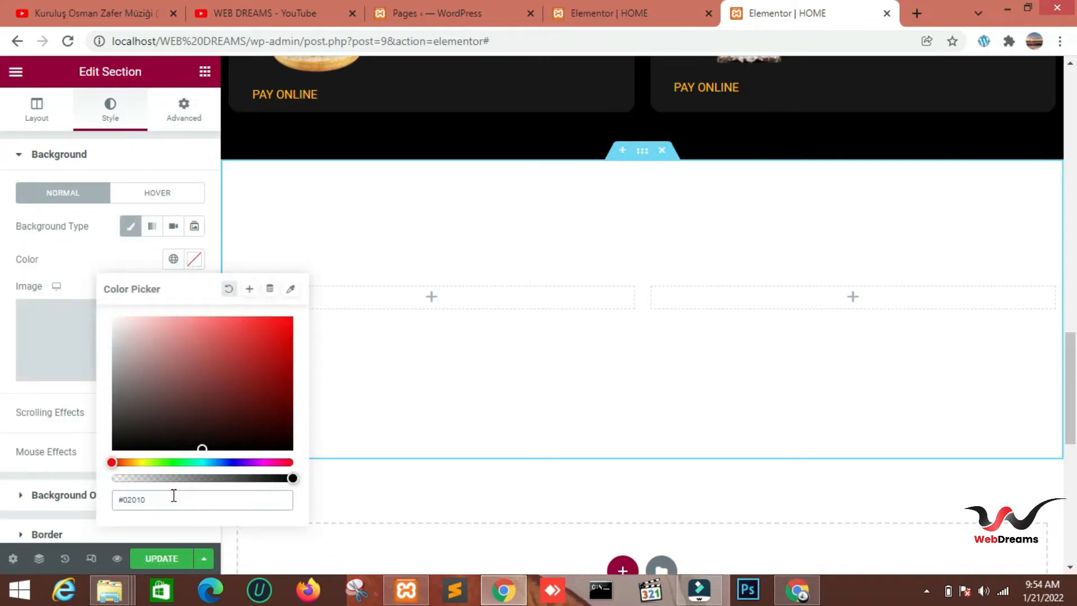
text(000)
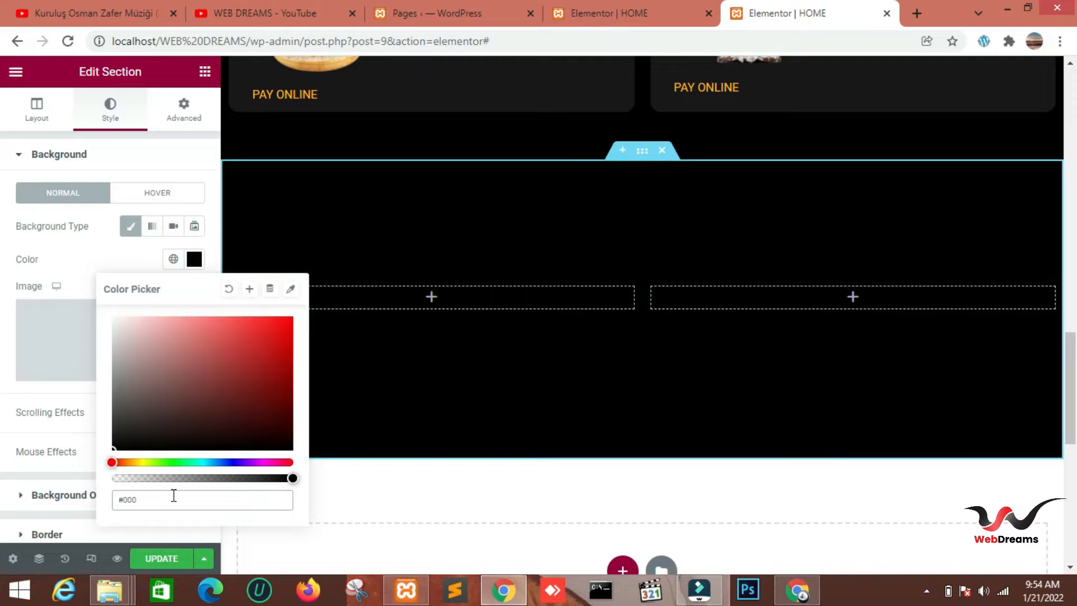
click(102, 258)
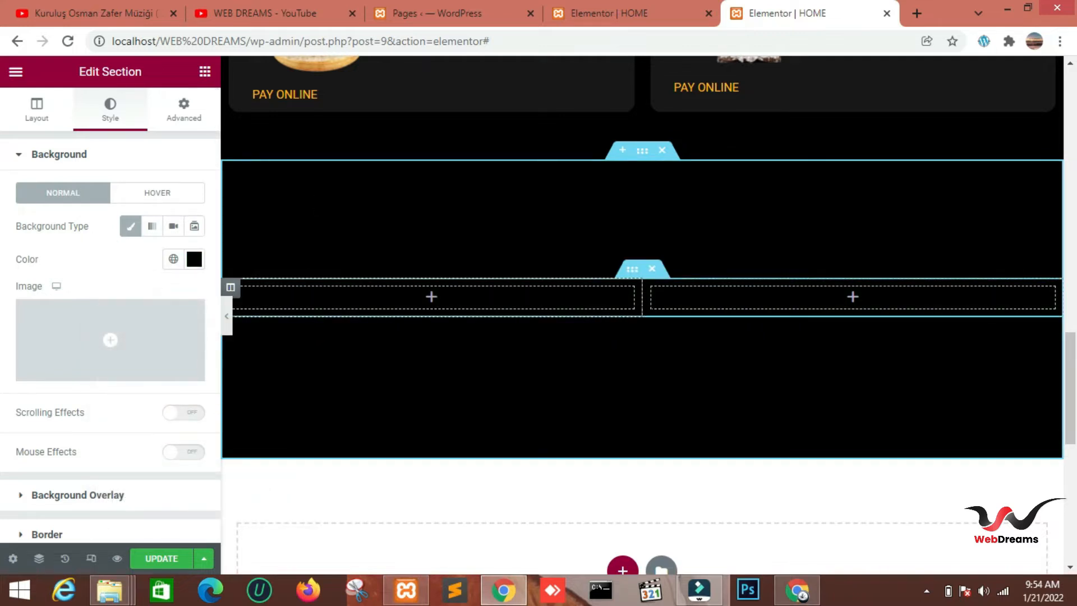
click(204, 71)
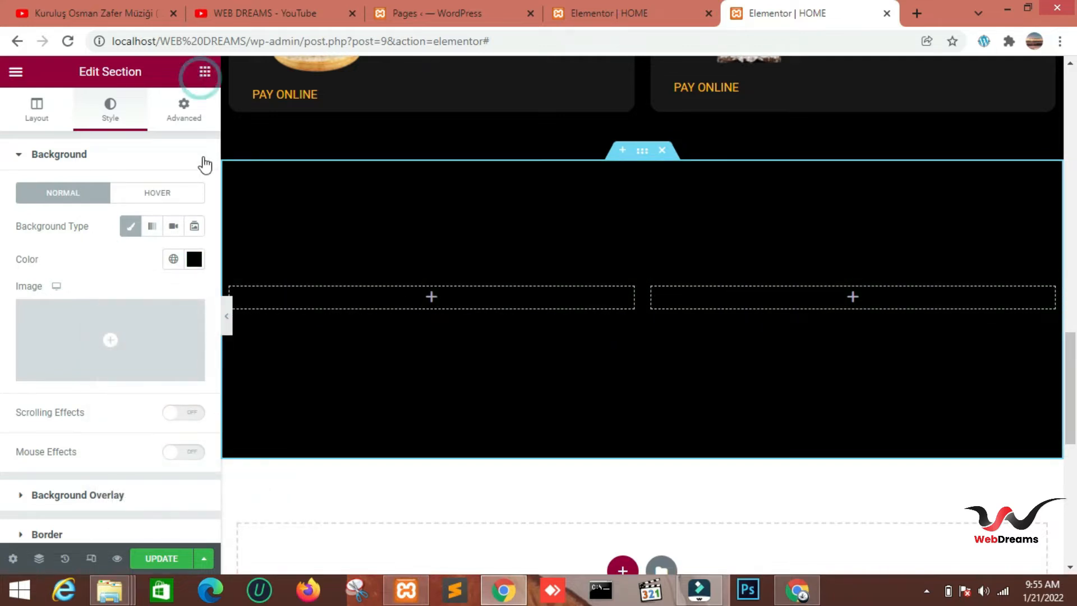
Step: Add an Image widget to the first inner column and insert homemade-beef-burger-.jpg from the media library
drag(56, 337, 404, 302)
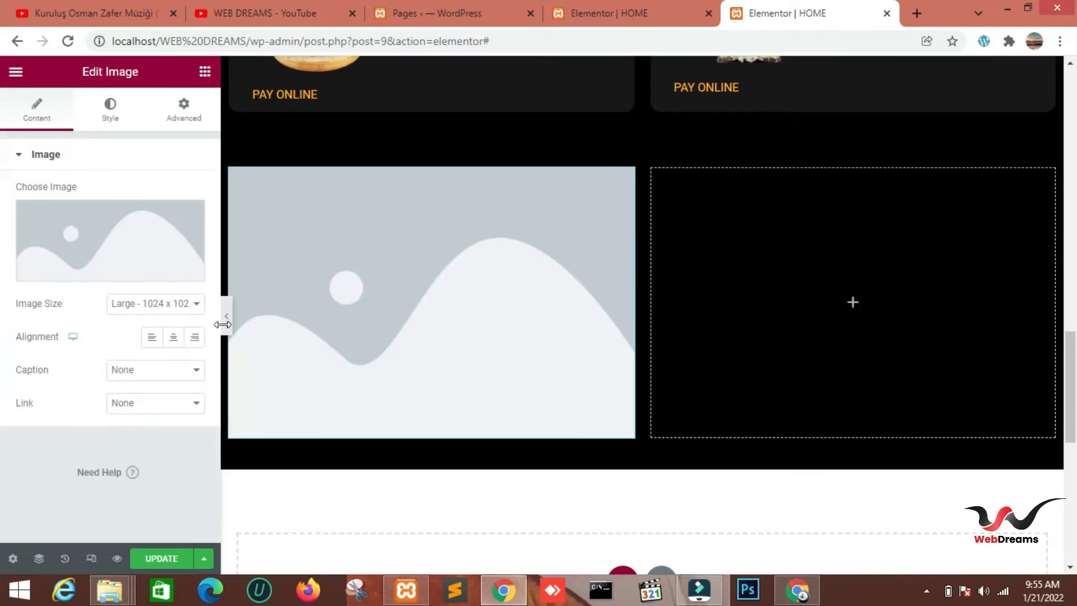
click(102, 247)
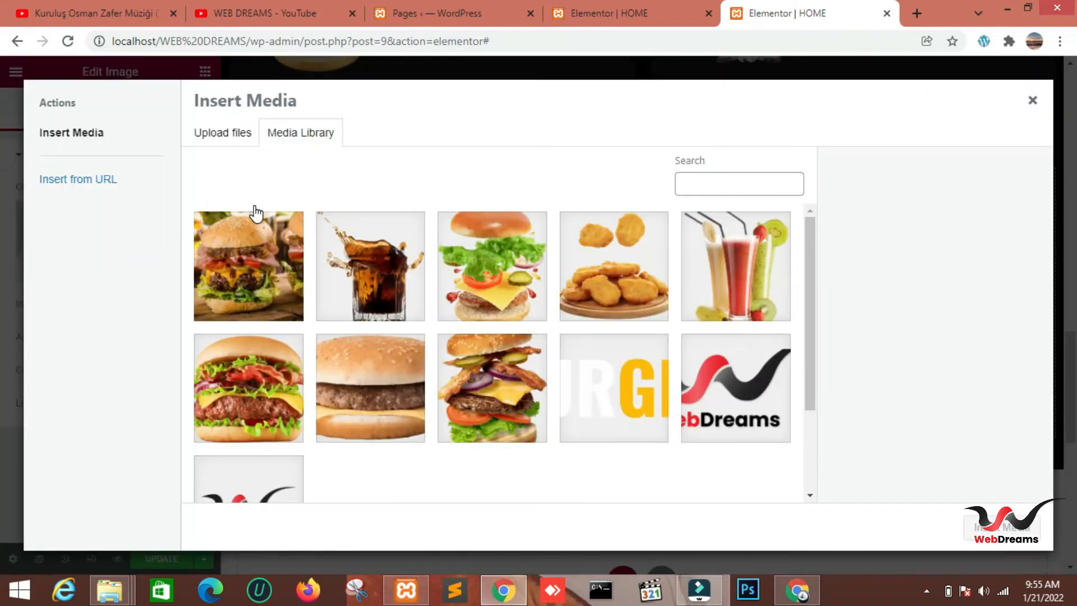
click(270, 273)
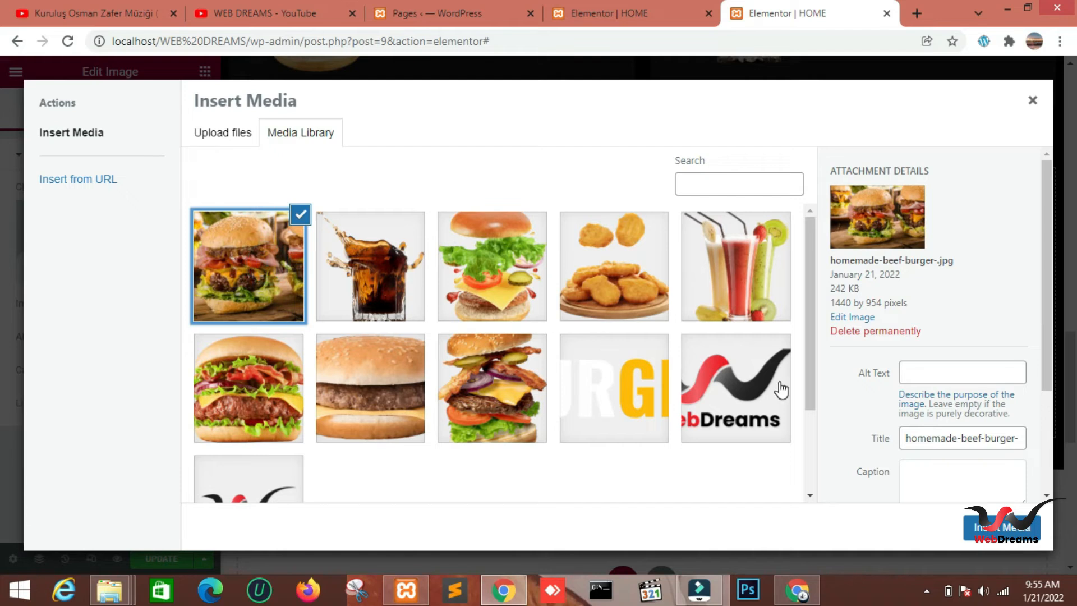
click(980, 528)
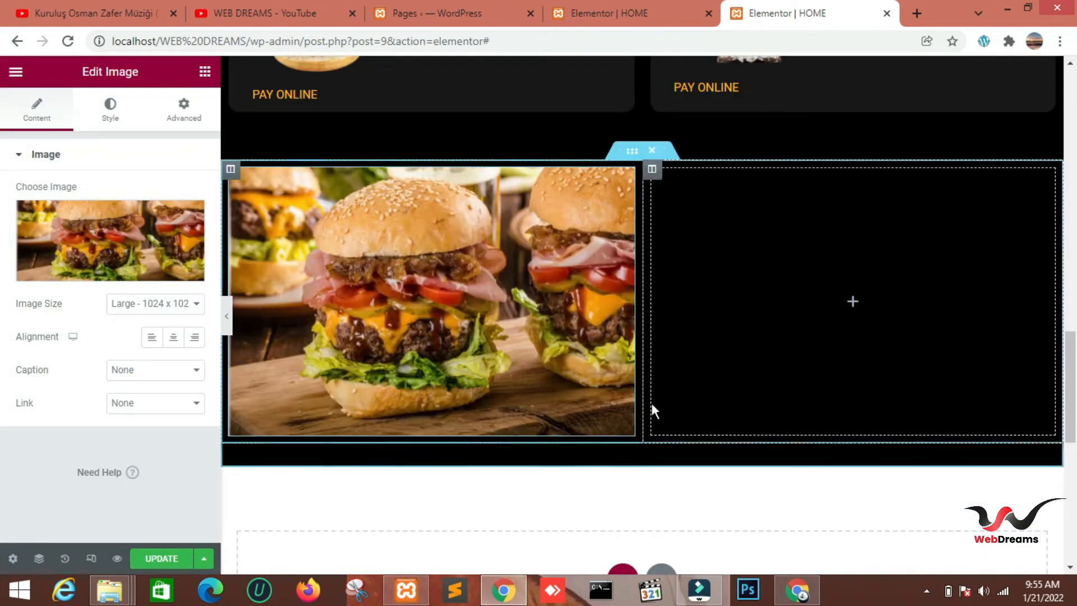
Step: Give the burger image a border radius of 13 px on all corners and open its hover-state settings
click(111, 112)
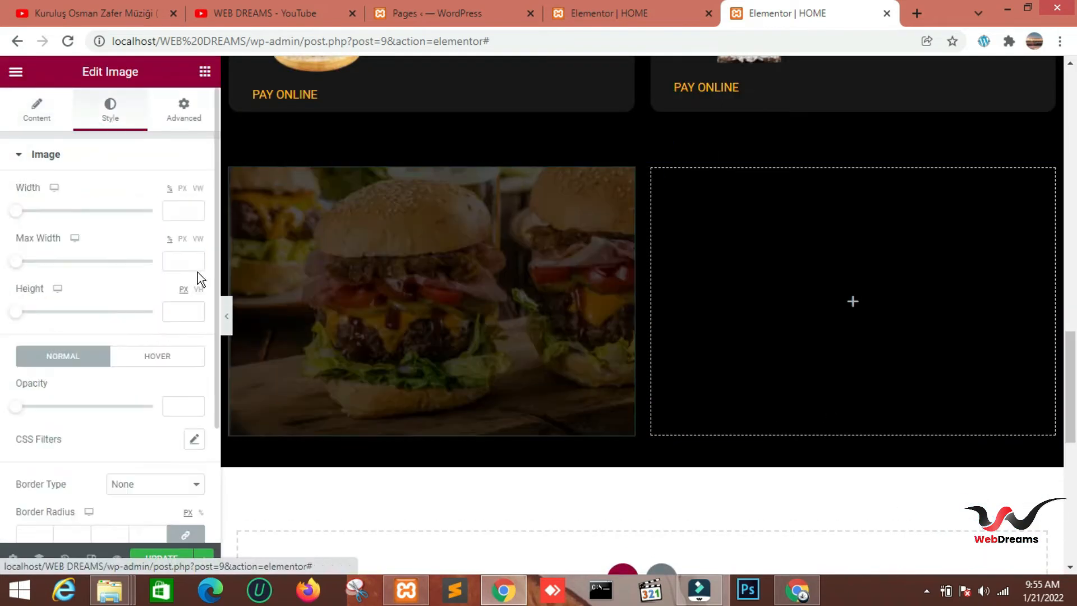
scroll(216, 259, down, 3)
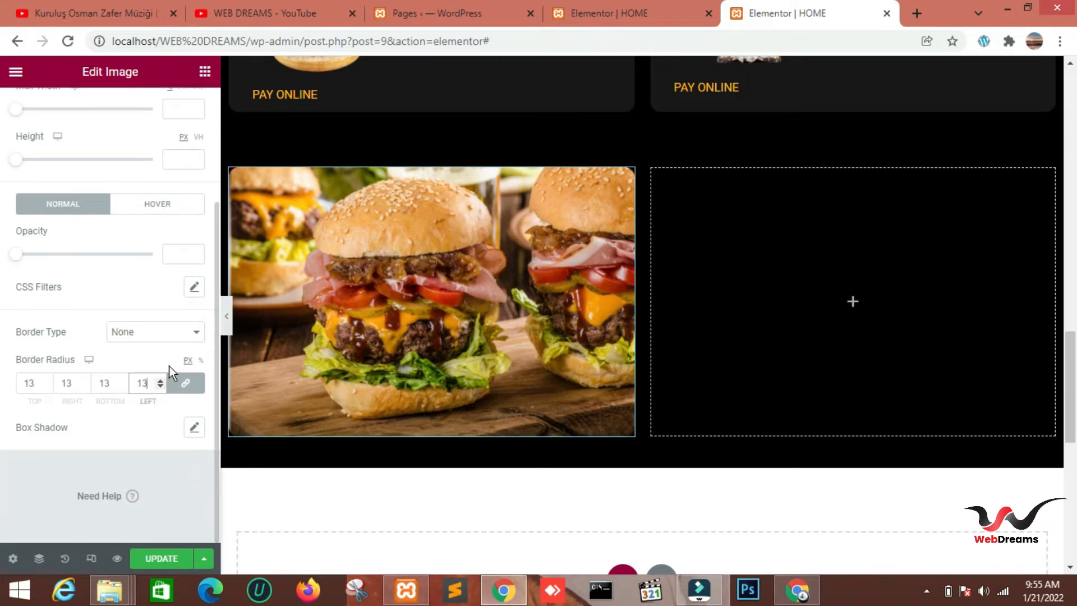
click(157, 207)
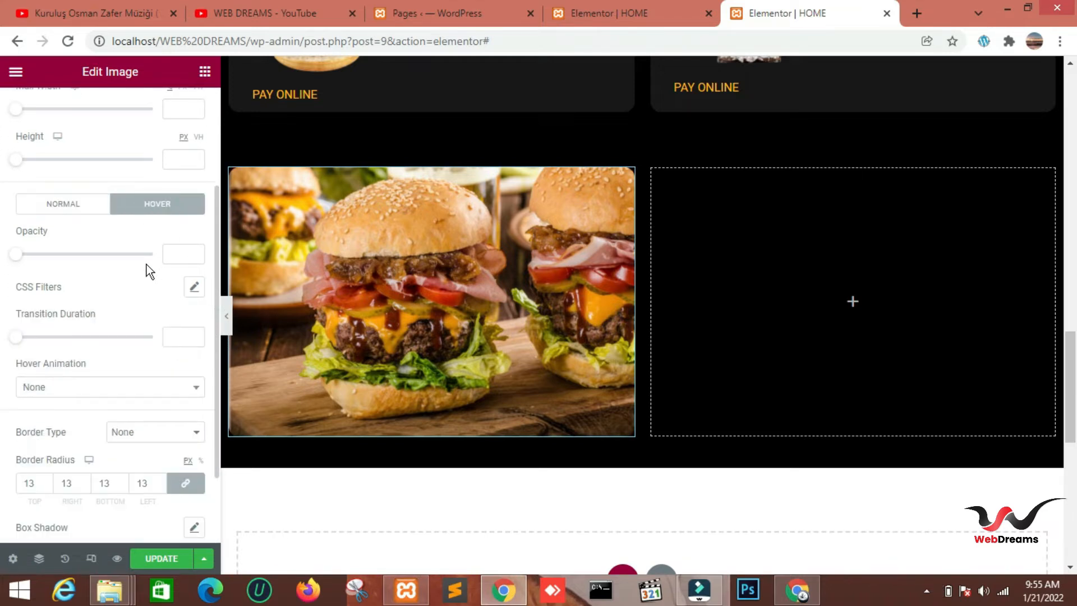
Step: Try the Pop and Pulse Grow hover animations on the burger image
click(112, 391)
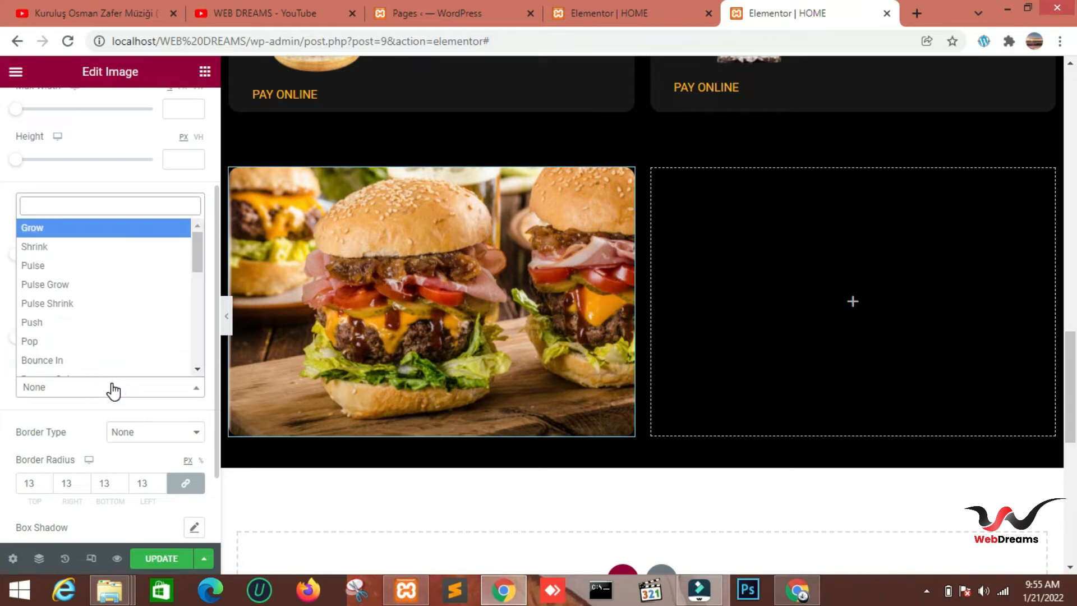
scroll(92, 348, down, 1)
click(90, 341)
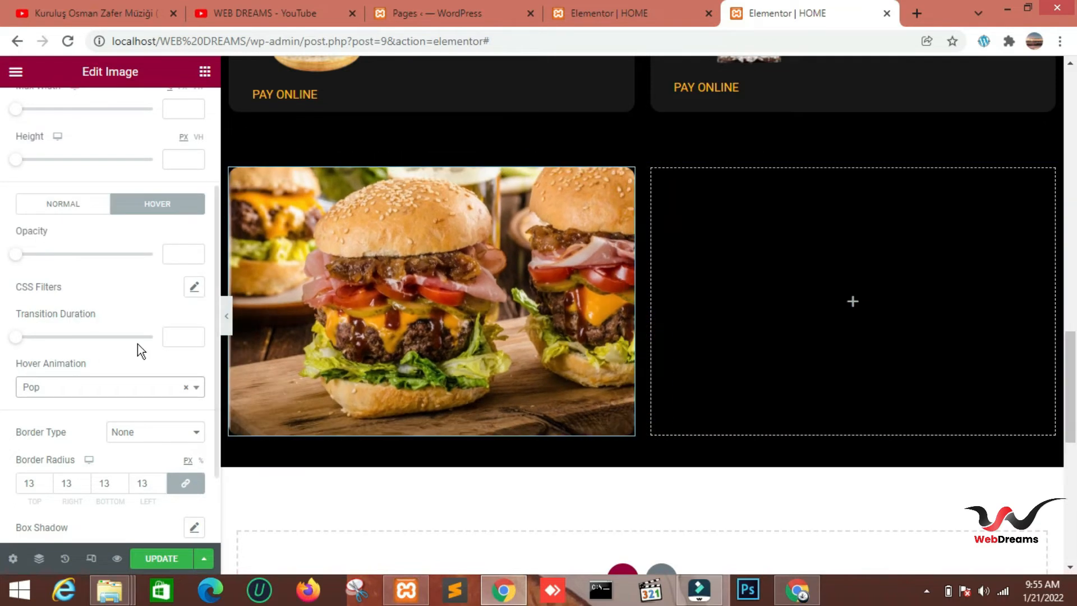
click(110, 391)
click(121, 286)
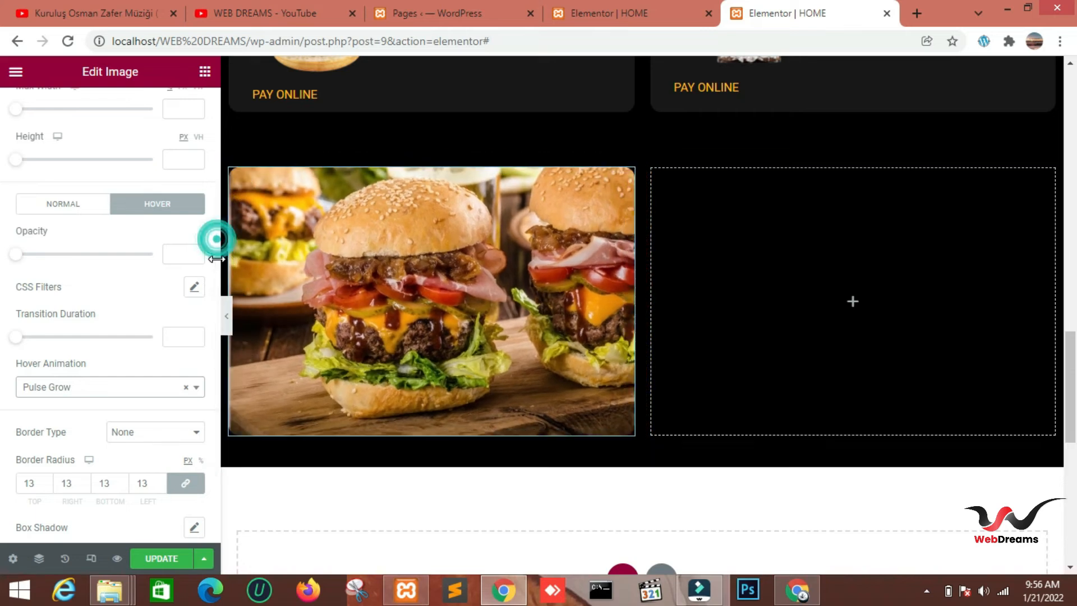
Step: Set the burger image's hover animation to Bob
click(112, 391)
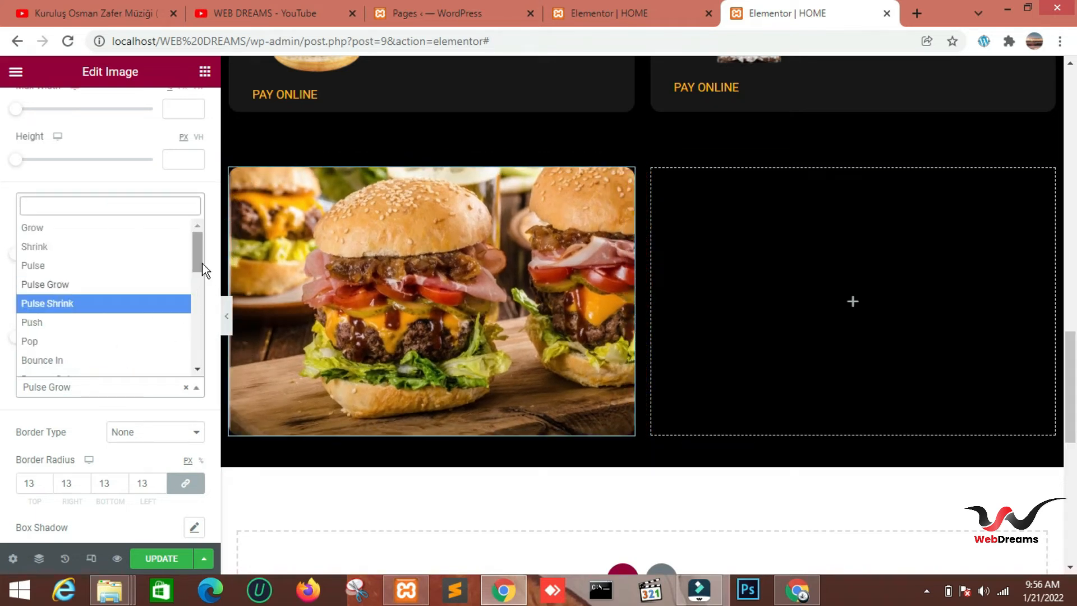
scroll(200, 302, down, 3)
scroll(201, 308, down, 2)
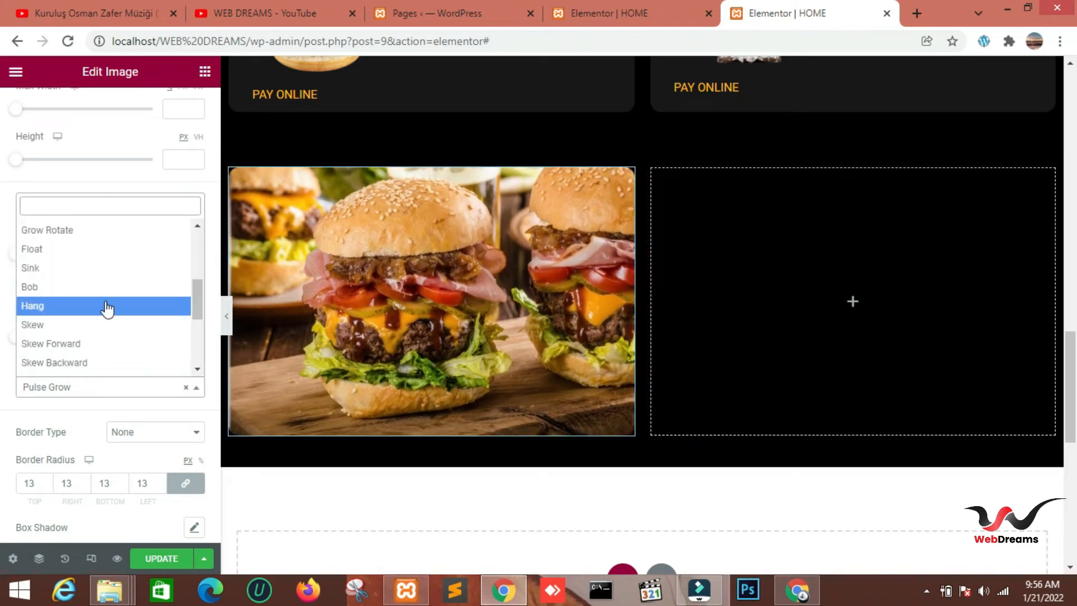
click(106, 288)
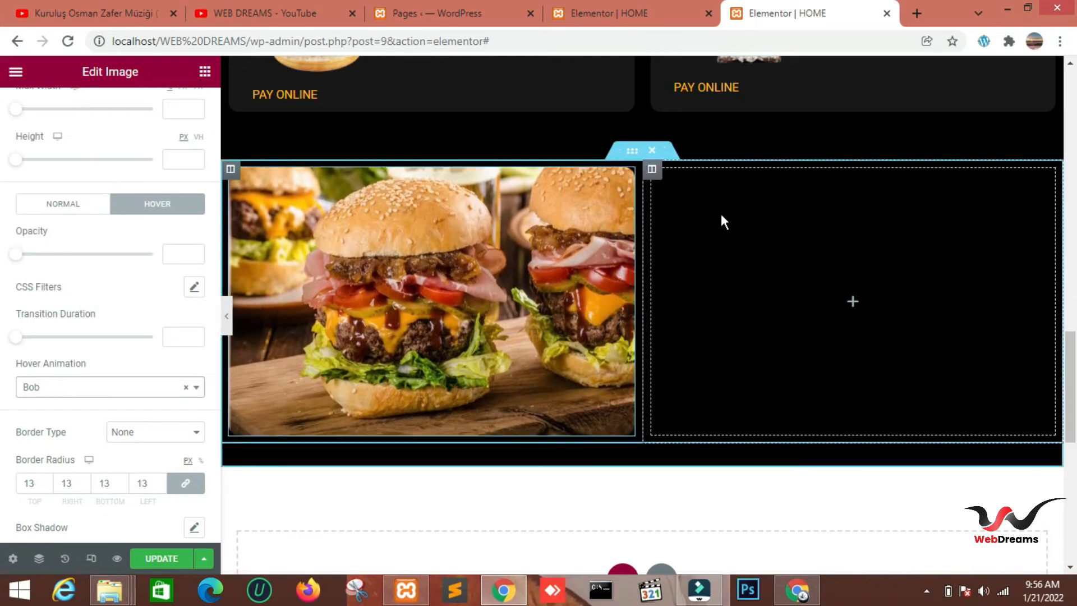
Step: Add a Heading to the empty column beside the burger image, titled "FIND YOUR BEST TASTED FOOD & DRINK JUST IN ONE PLACE"
click(205, 71)
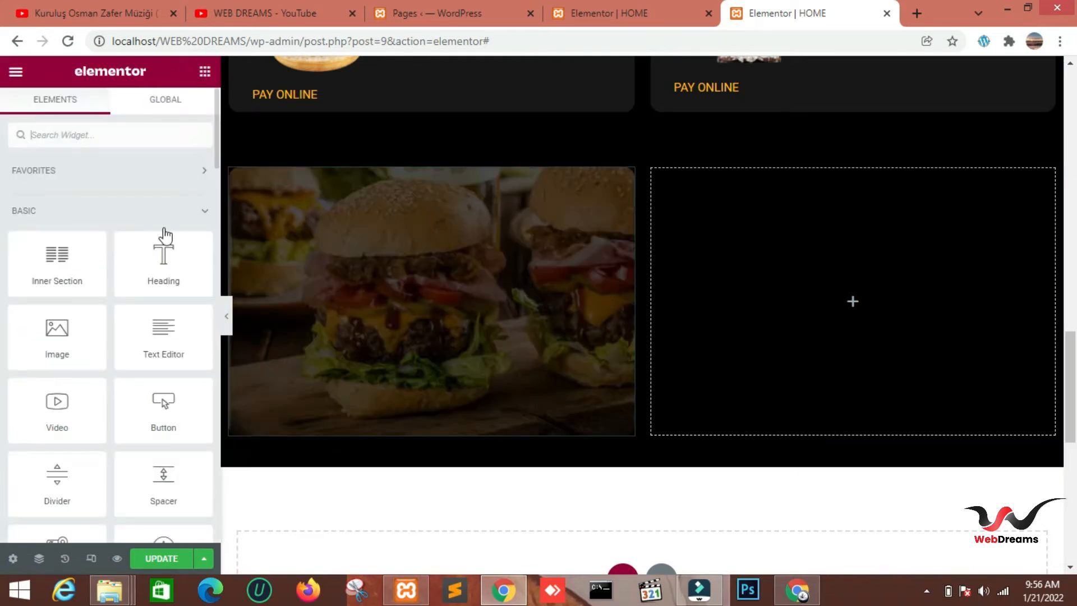
drag(170, 255, 769, 211)
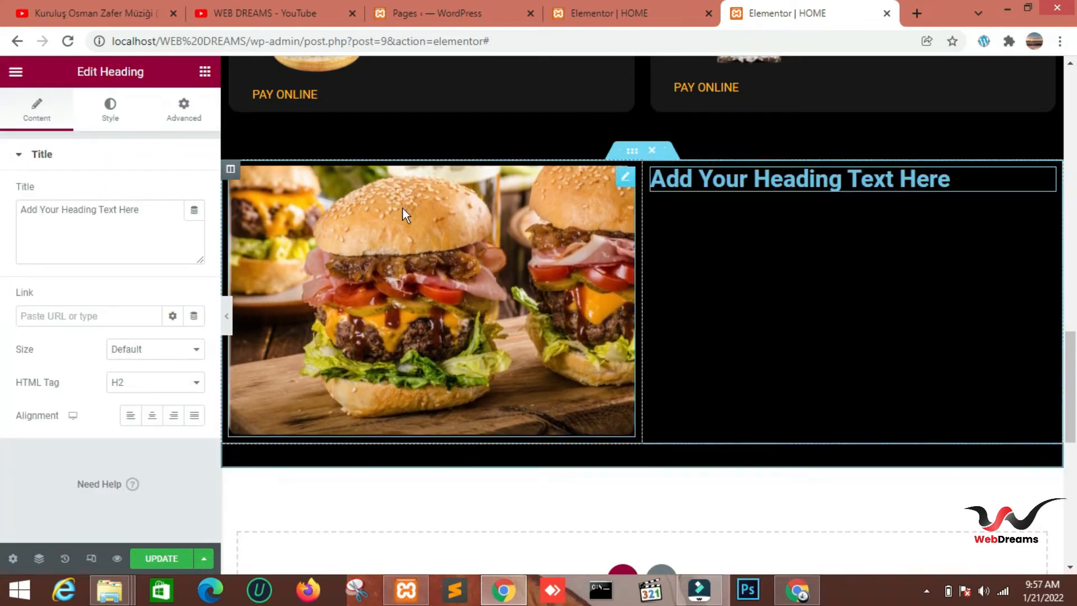
drag(144, 216, 19, 217)
key(BackSpace)
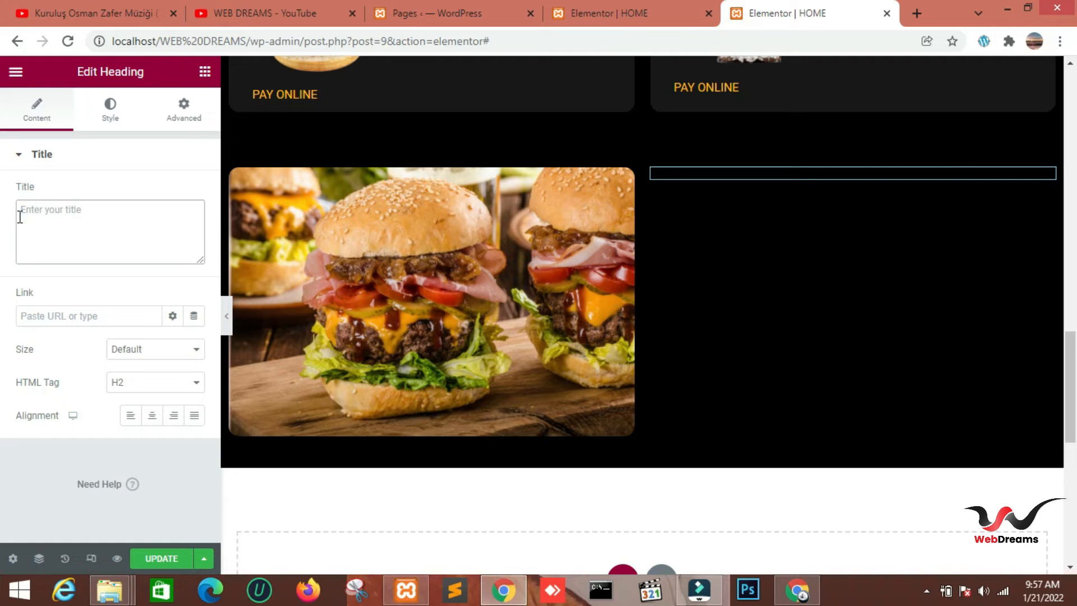
text(Fl)
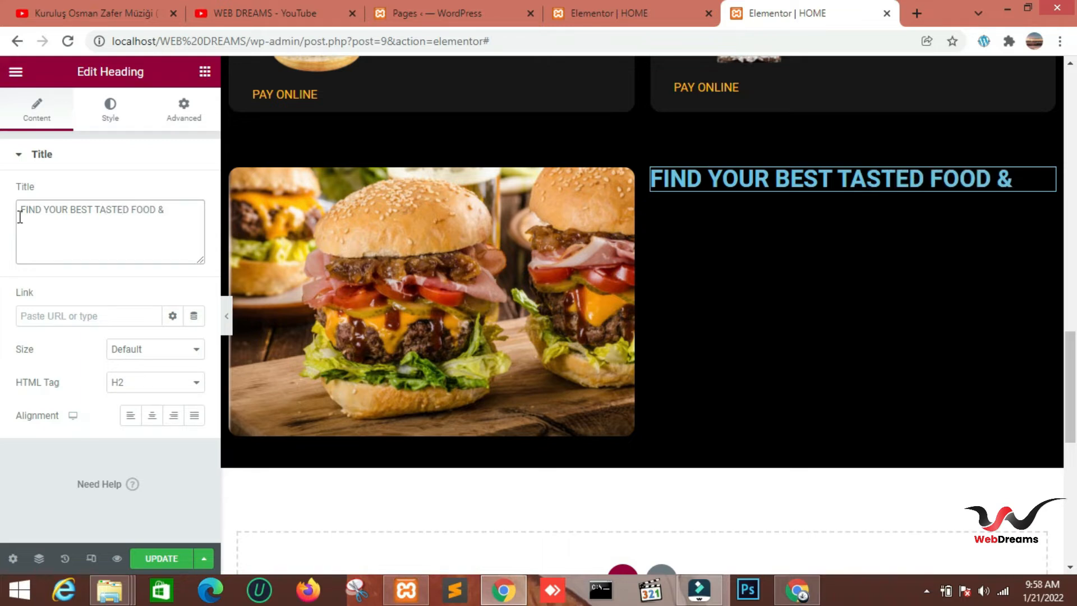
text(K)
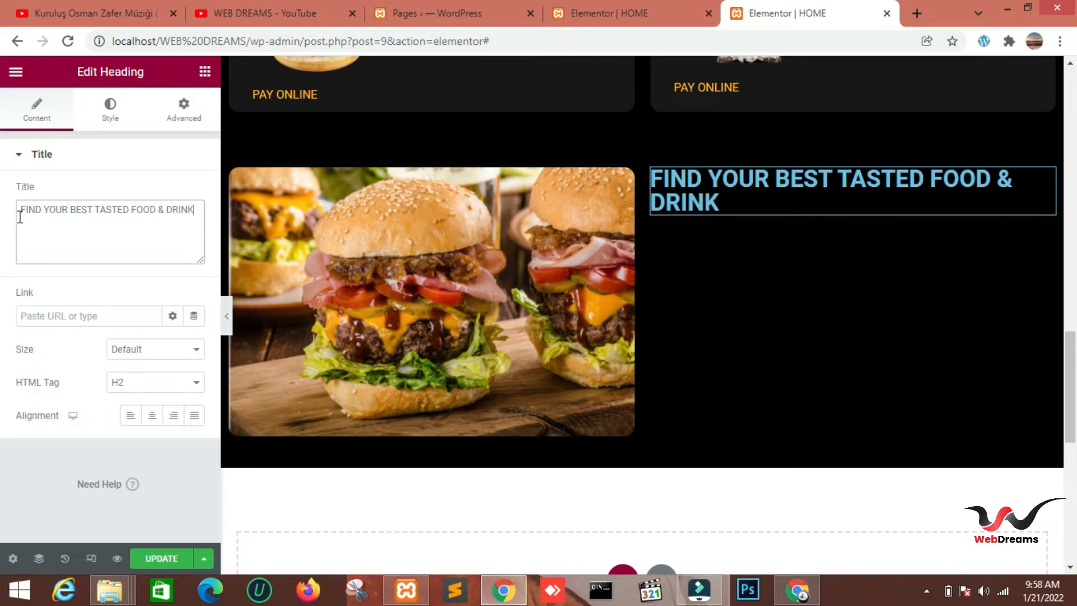
text( JUST)
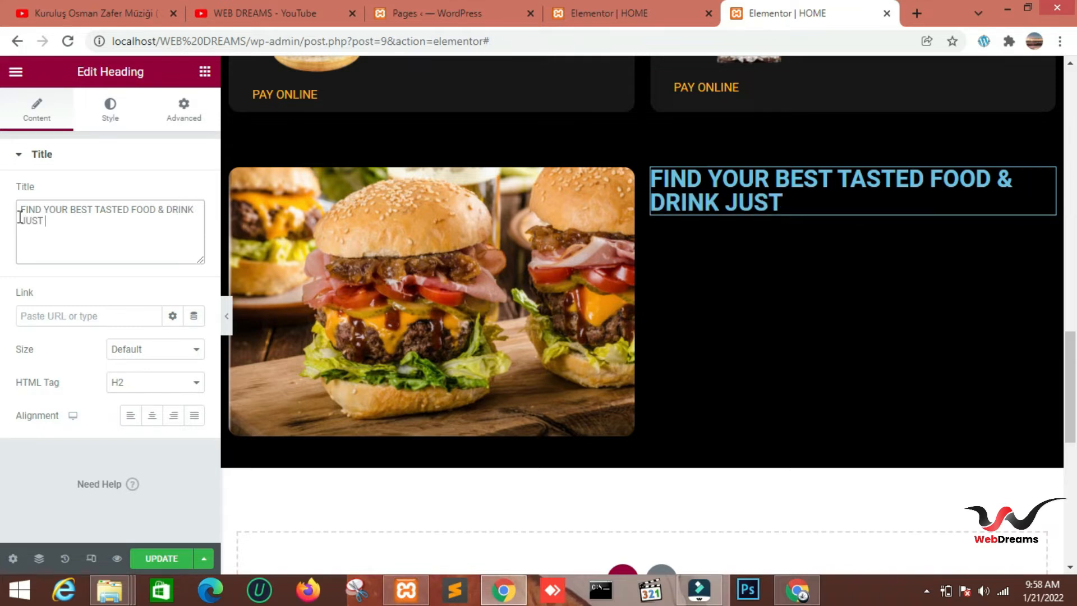
text( IN ONE PLAC)
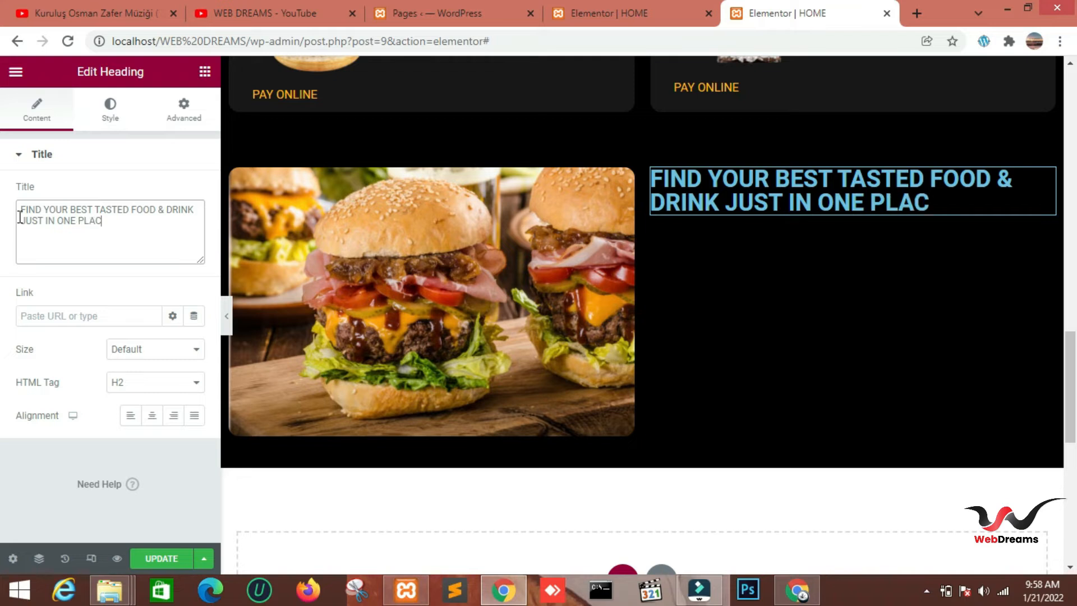
Step: Set the heading's text color to white (#FFF)
click(111, 116)
click(194, 192)
click(185, 433)
key(BackSpace)
key(BackSpace)
key(BackSpace)
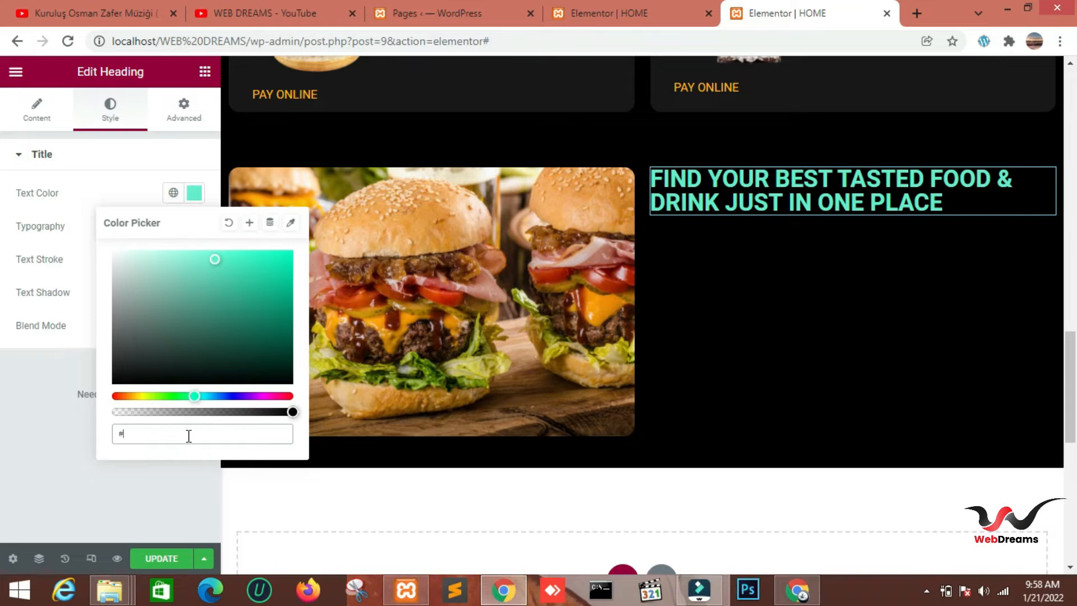
text(FFF)
click(65, 431)
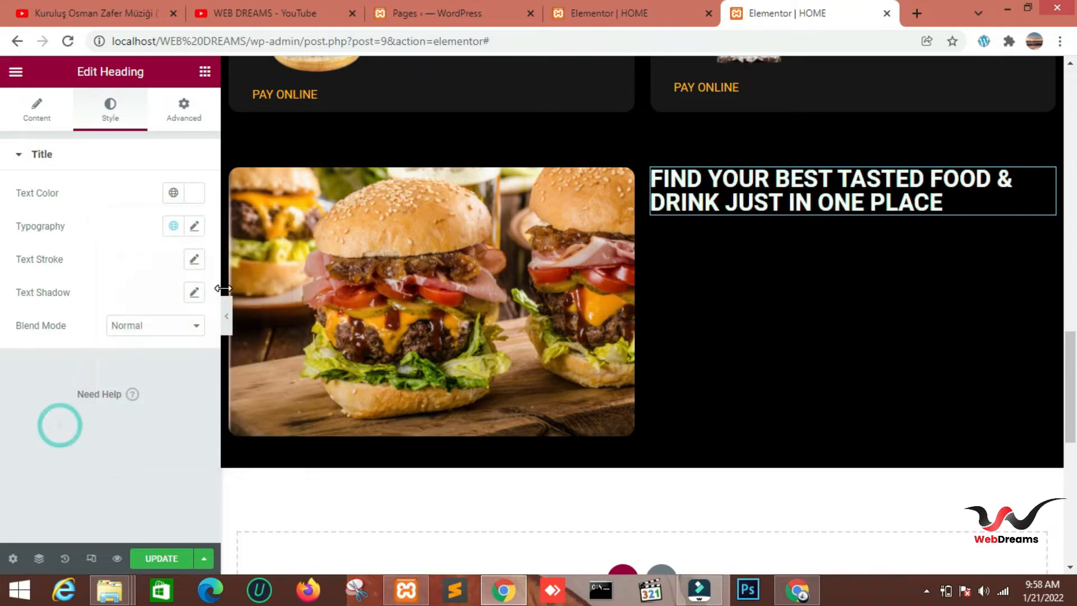
Step: Place a Divider below the heading and shorten its width to 59%
click(205, 72)
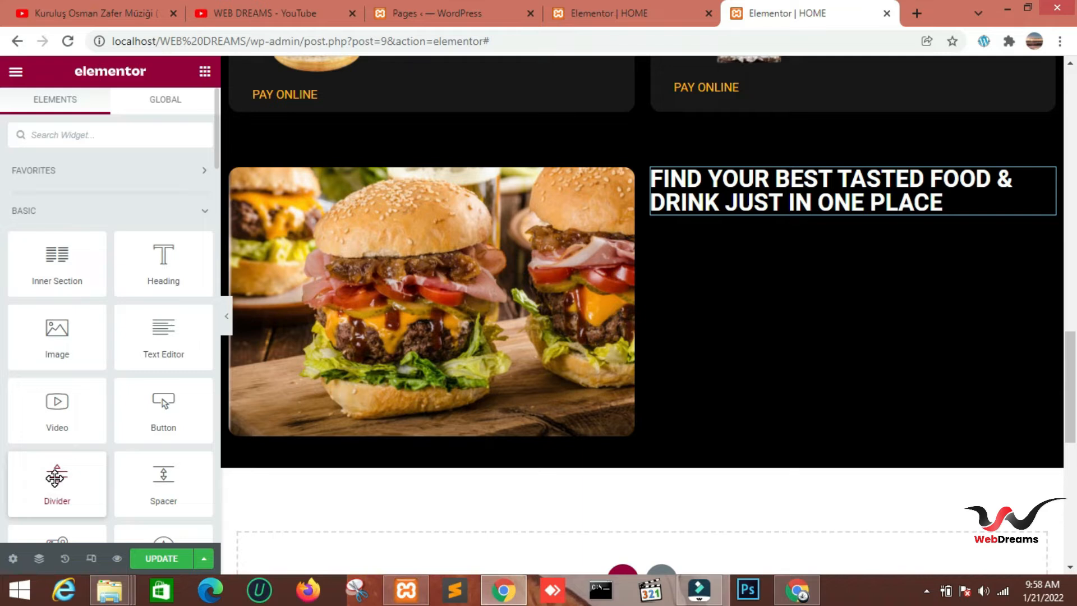
drag(55, 477, 843, 204)
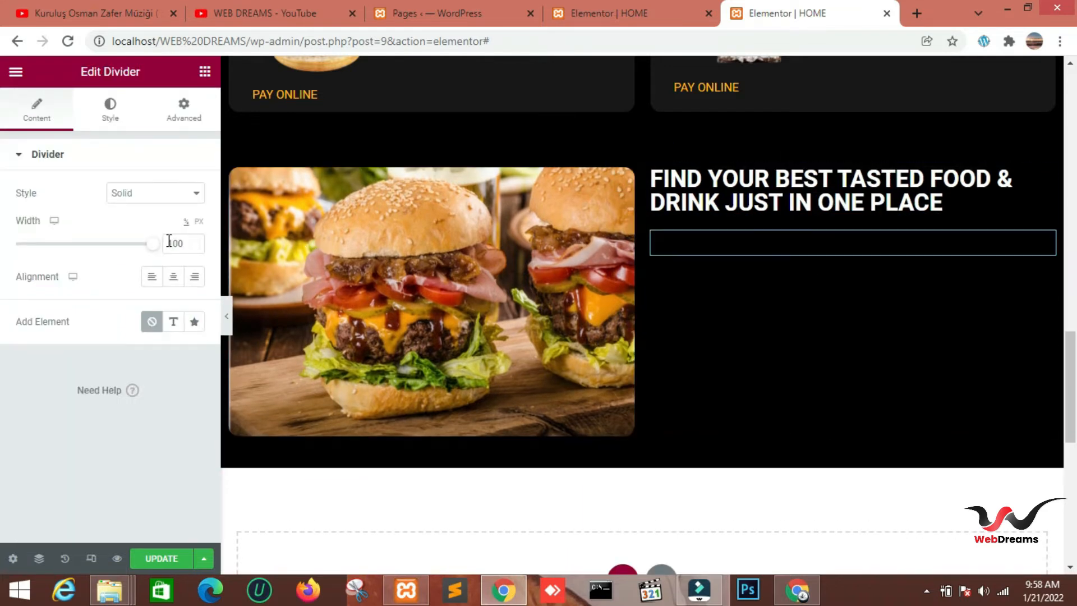
drag(157, 251, 103, 256)
Step: Change the divider's color to #FFB900
click(110, 115)
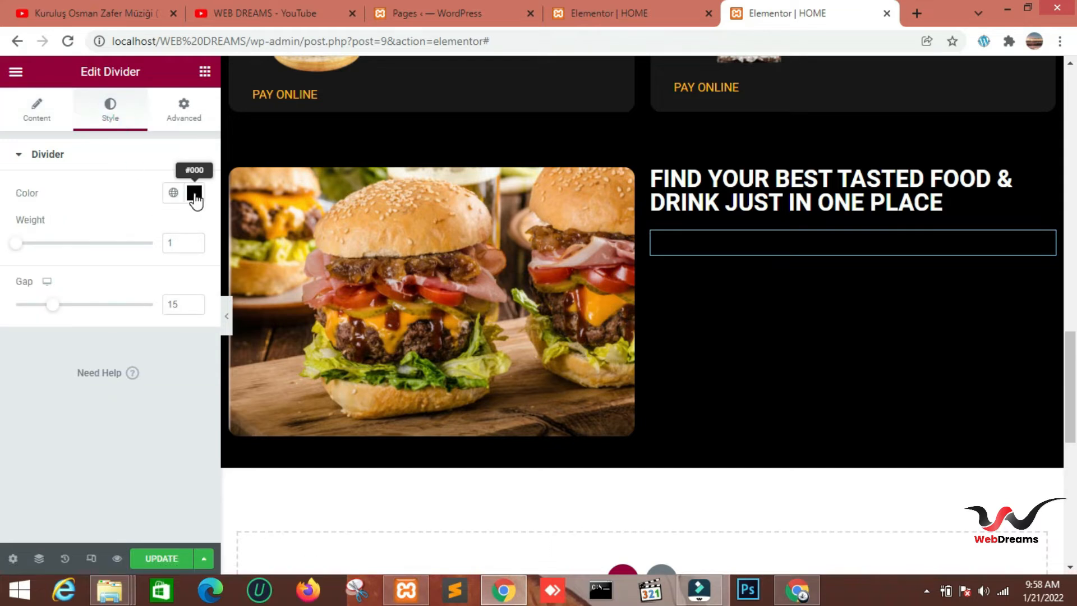
click(194, 194)
text(#FFB900)
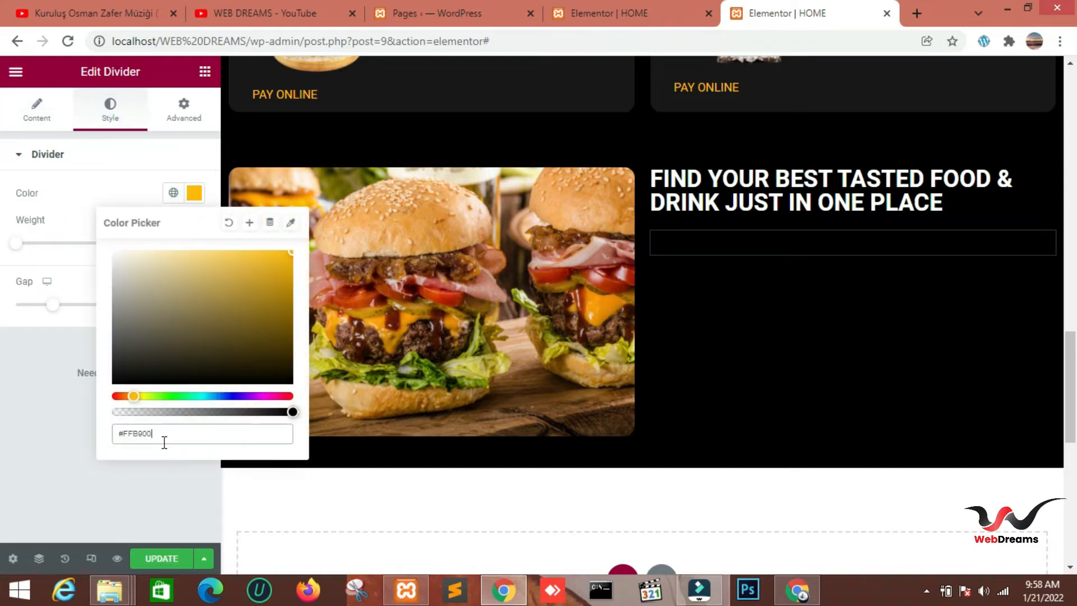
click(38, 375)
Step: Set the divider's weight to 3 and reduce its width to 42%
click(176, 242)
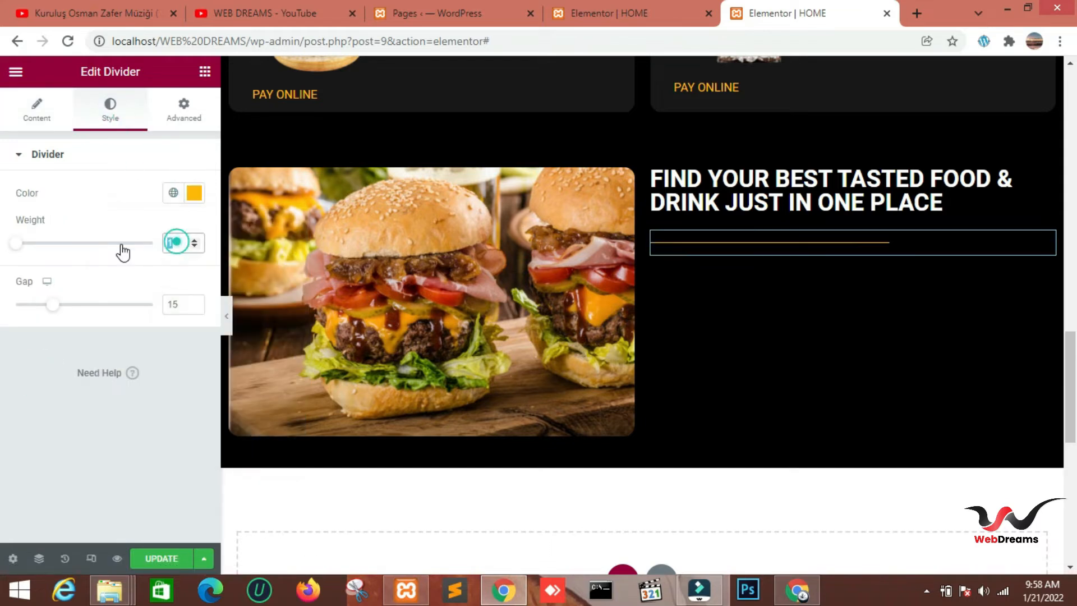
text(3)
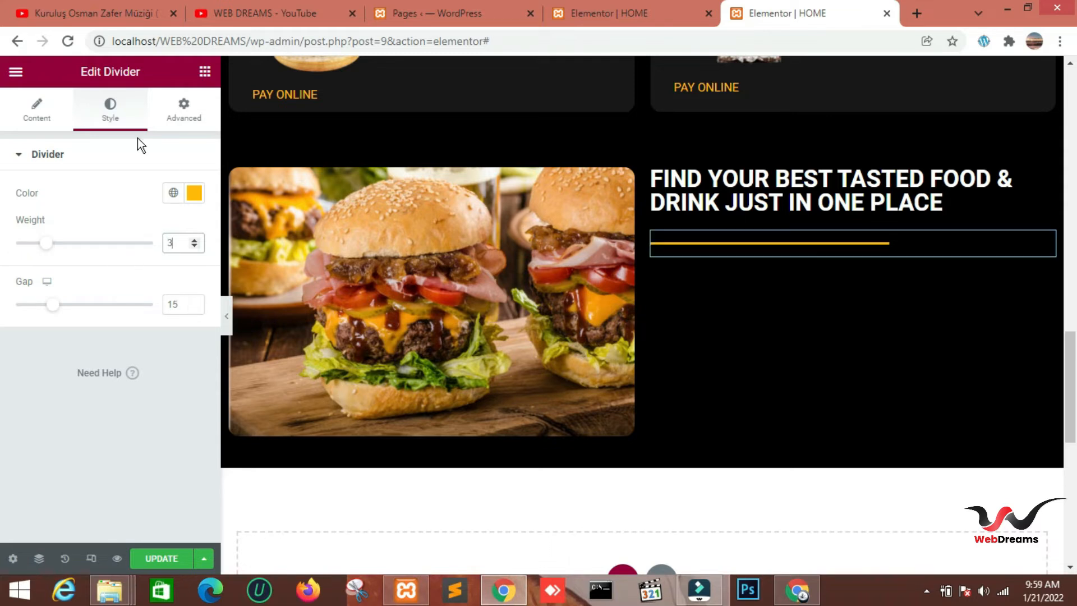
click(40, 110)
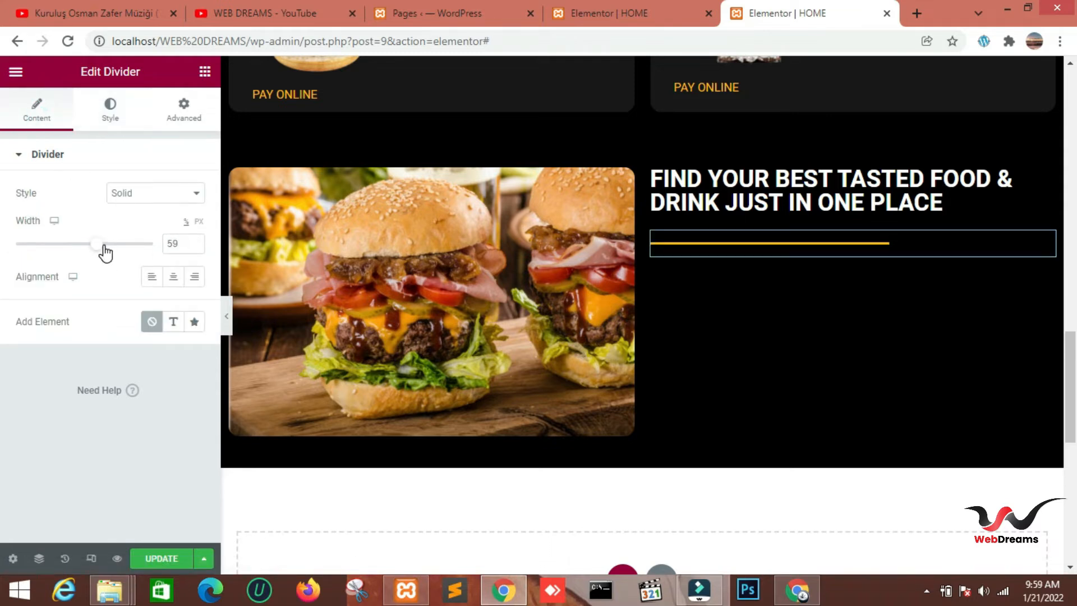
drag(101, 253, 90, 254)
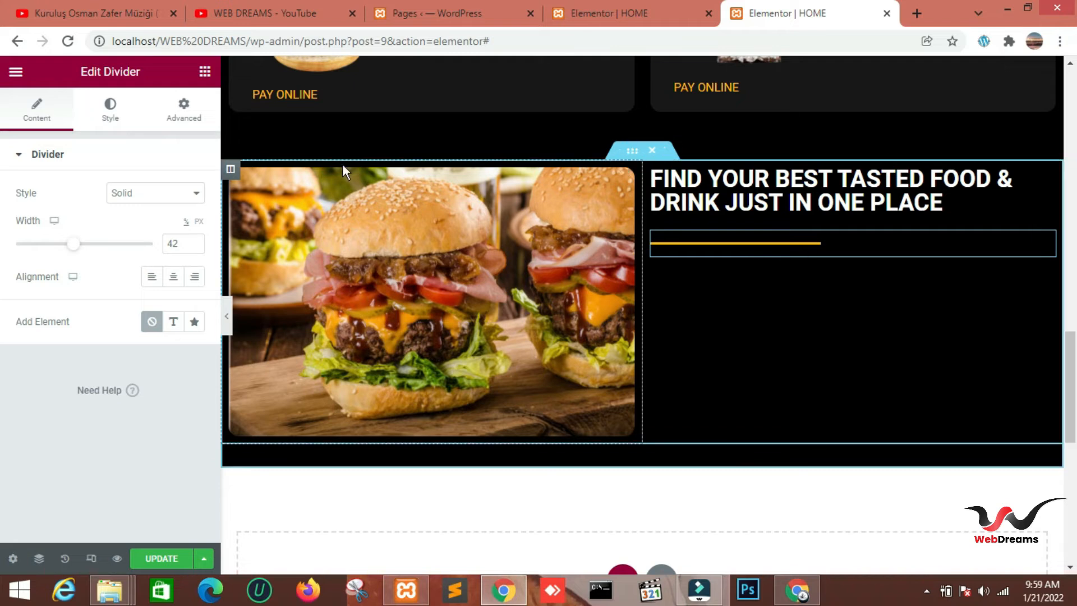
Step: Add an Icon List widget below the divider and switch its layout to inline
click(205, 72)
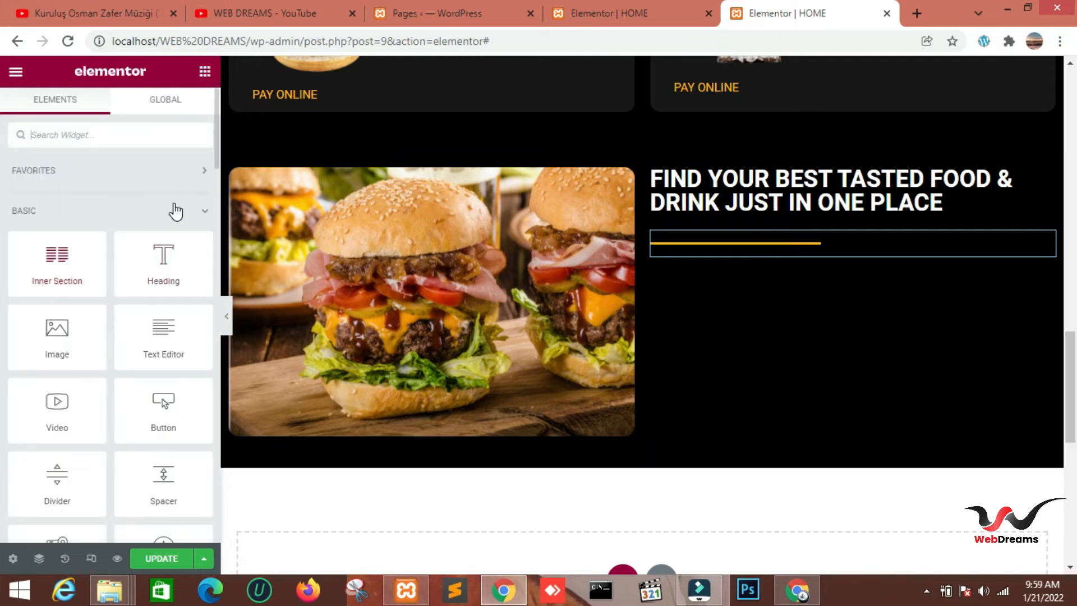
drag(217, 149, 215, 395)
drag(145, 453, 782, 262)
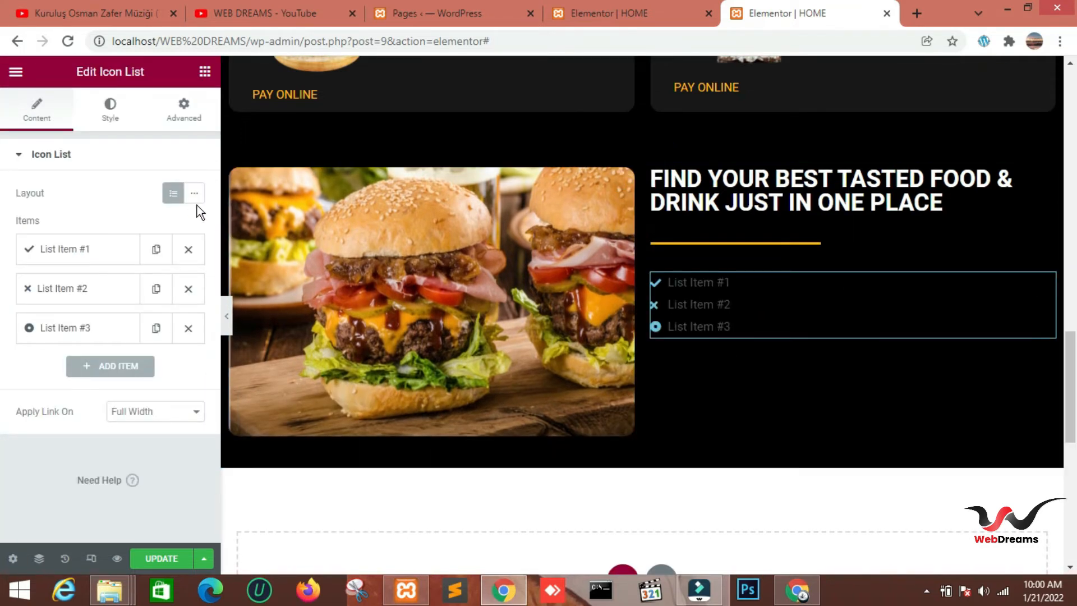
click(194, 193)
Step: Remove List Item #2 and List Item #3 from the icon list and duplicate List Item #1 twice
click(189, 293)
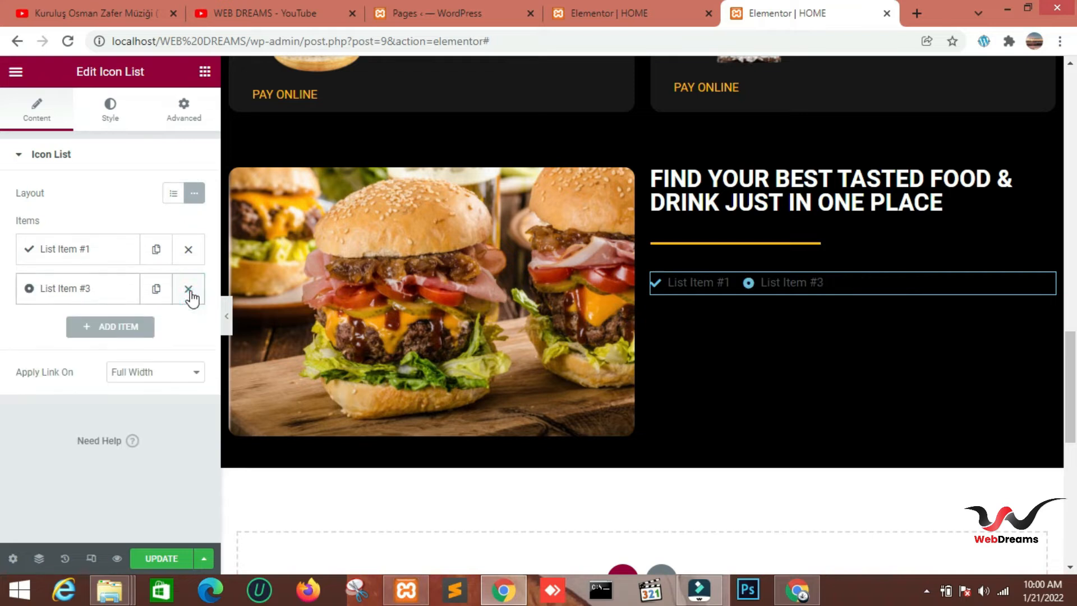
click(189, 292)
click(182, 252)
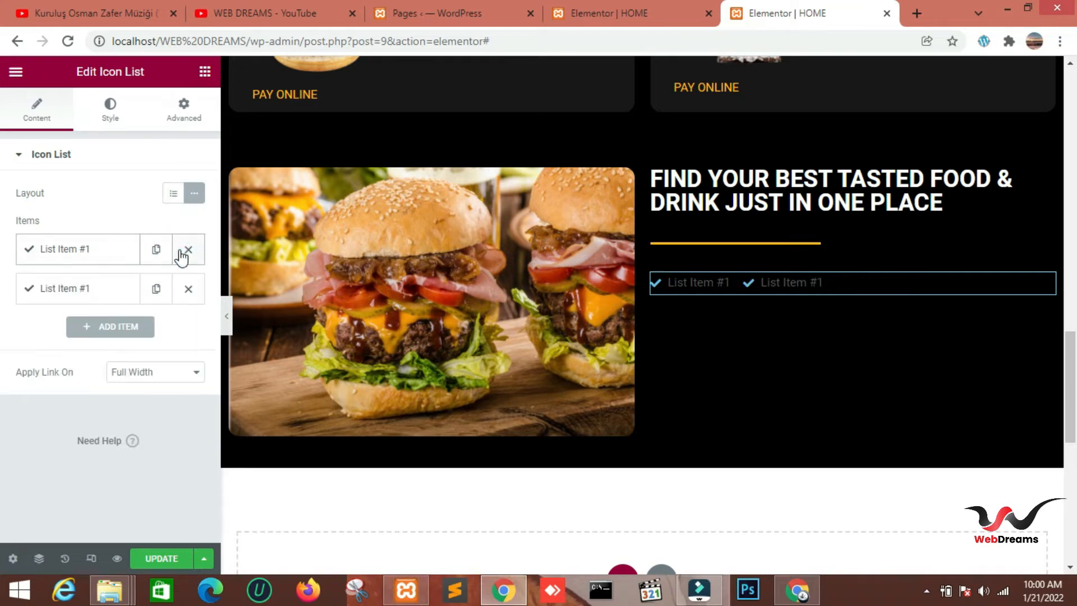
click(160, 287)
Step: Change the icon color of the icon list to #FFB900
click(95, 252)
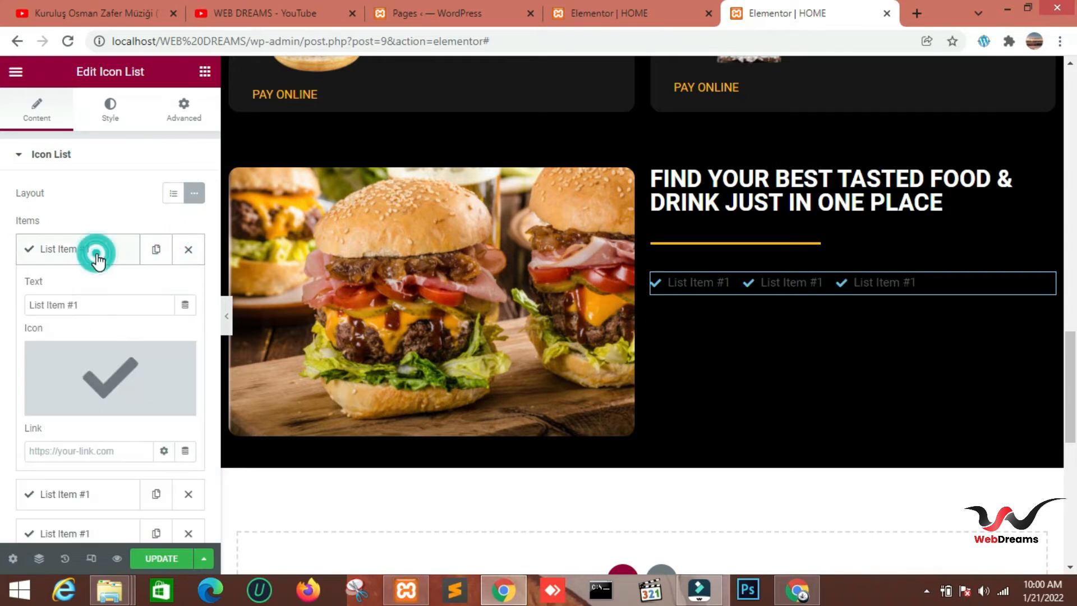
click(109, 123)
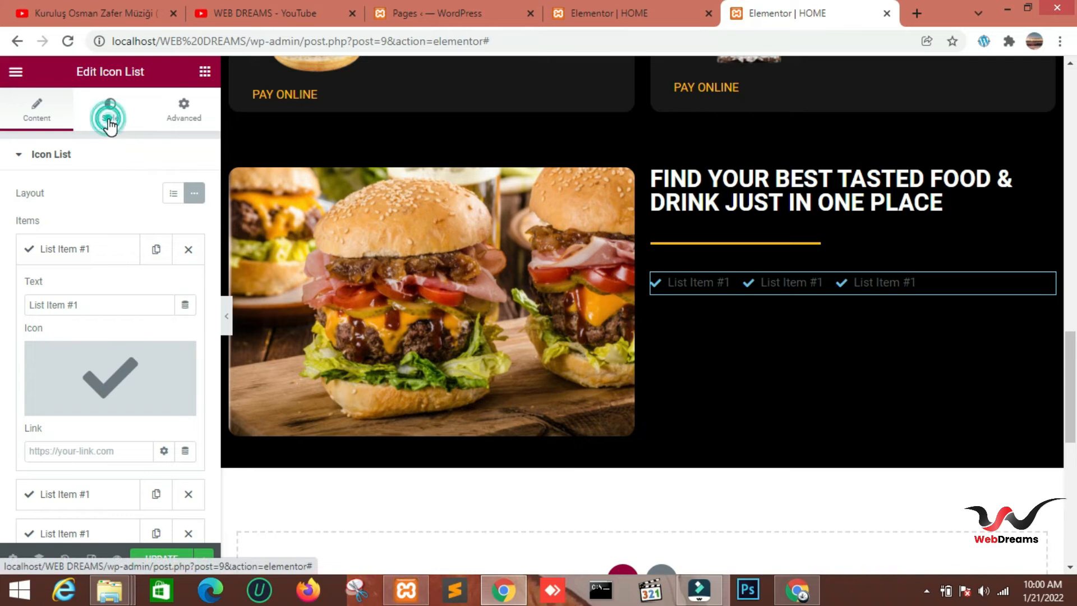
click(84, 330)
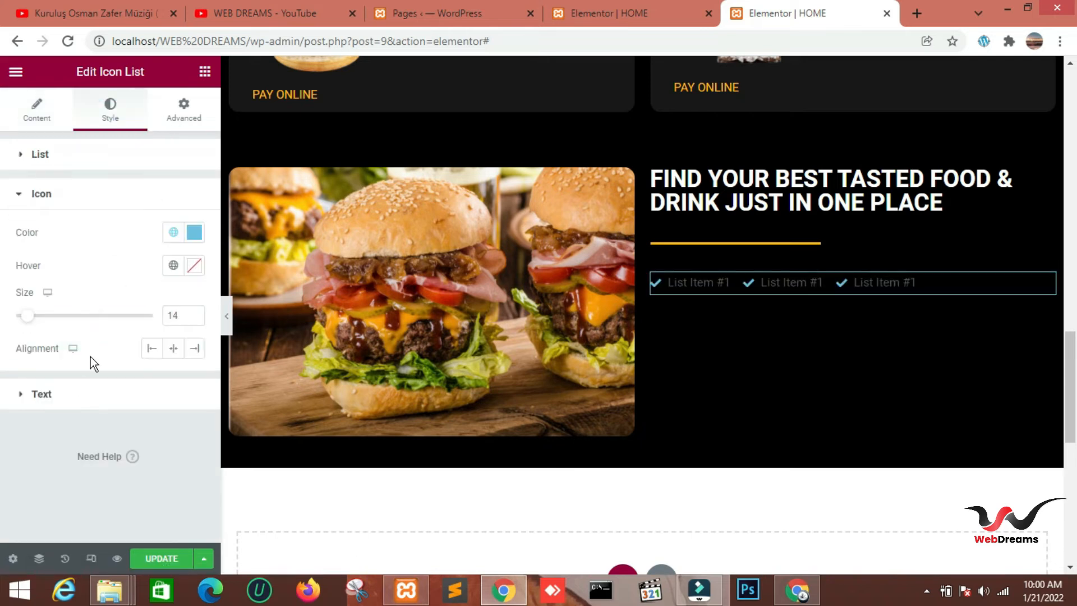
click(194, 231)
drag(174, 478, 108, 476)
text(#FFB900)
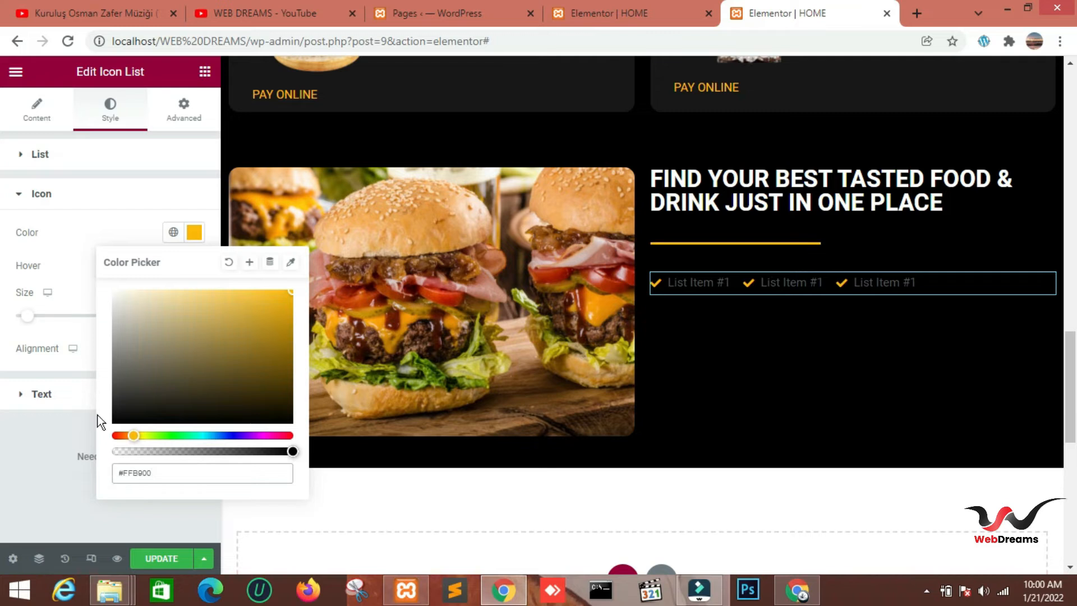
click(81, 262)
Step: Increase the icon size of the icon list to 28
click(196, 315)
click(196, 315)
click(196, 315)
click(196, 315)
click(197, 315)
click(197, 315)
click(197, 315)
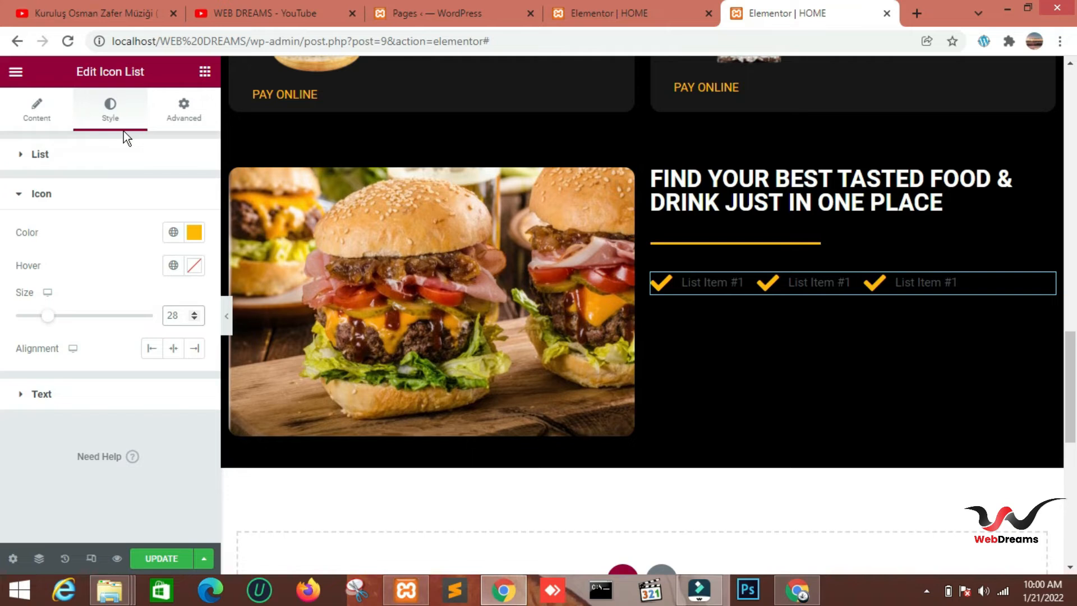
Step: Rename the first icon list item to BEST PRICES
click(38, 106)
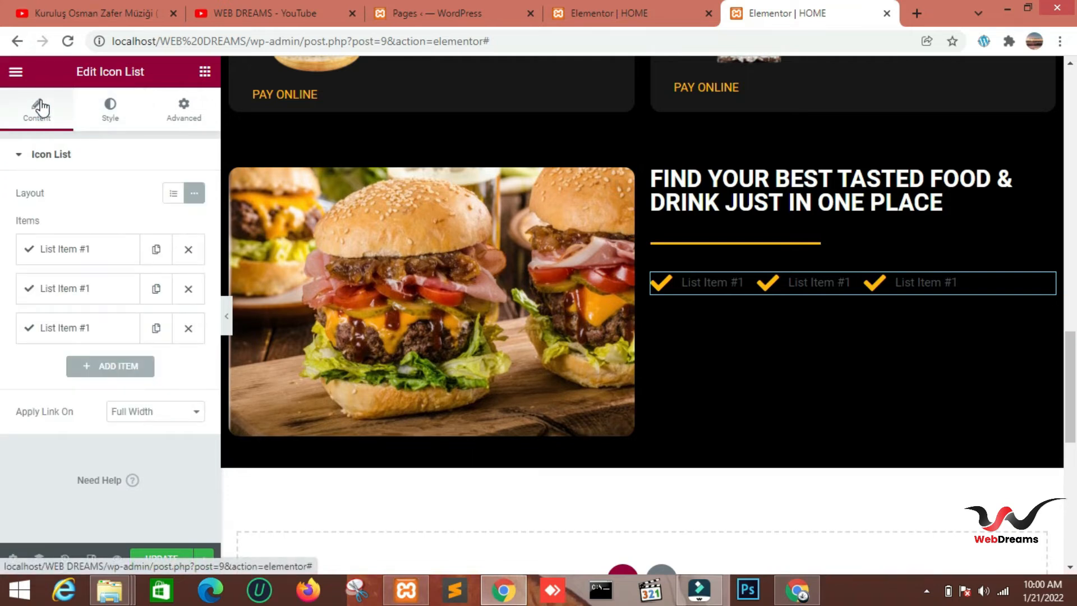
click(107, 248)
triple_click(95, 303)
key(BackSpace)
text(BEST PRICES)
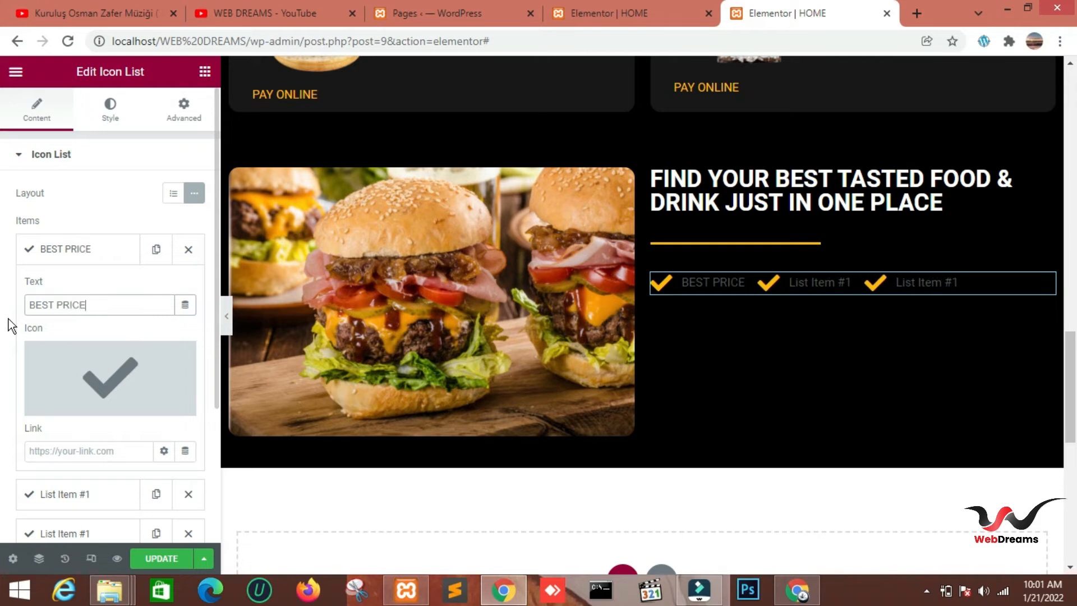
click(121, 258)
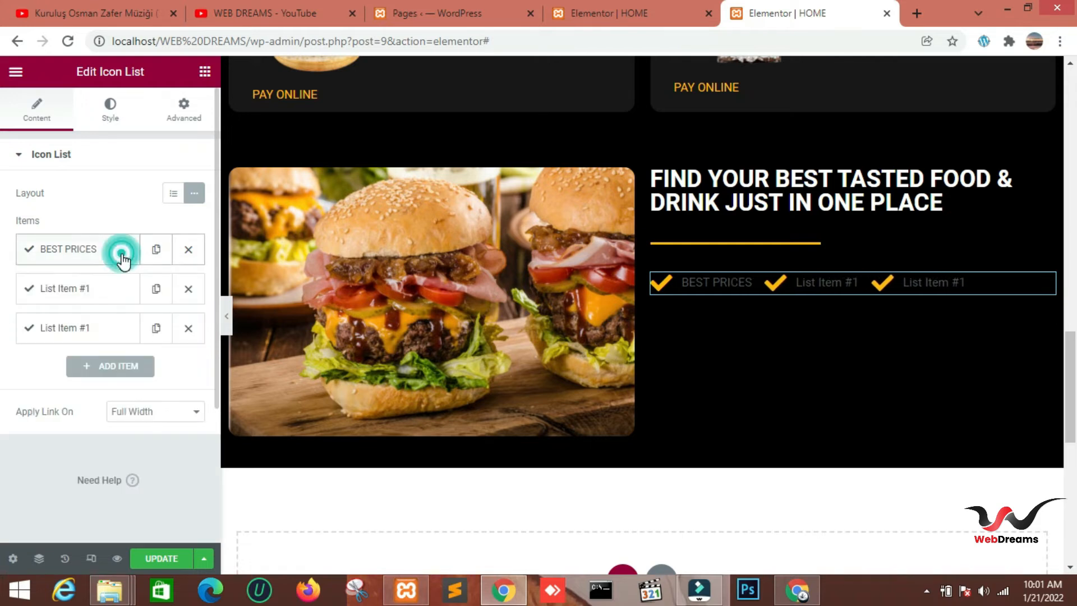
Step: Rename the second icon list item to BEST SERVICES
click(113, 287)
drag(99, 341, 32, 336)
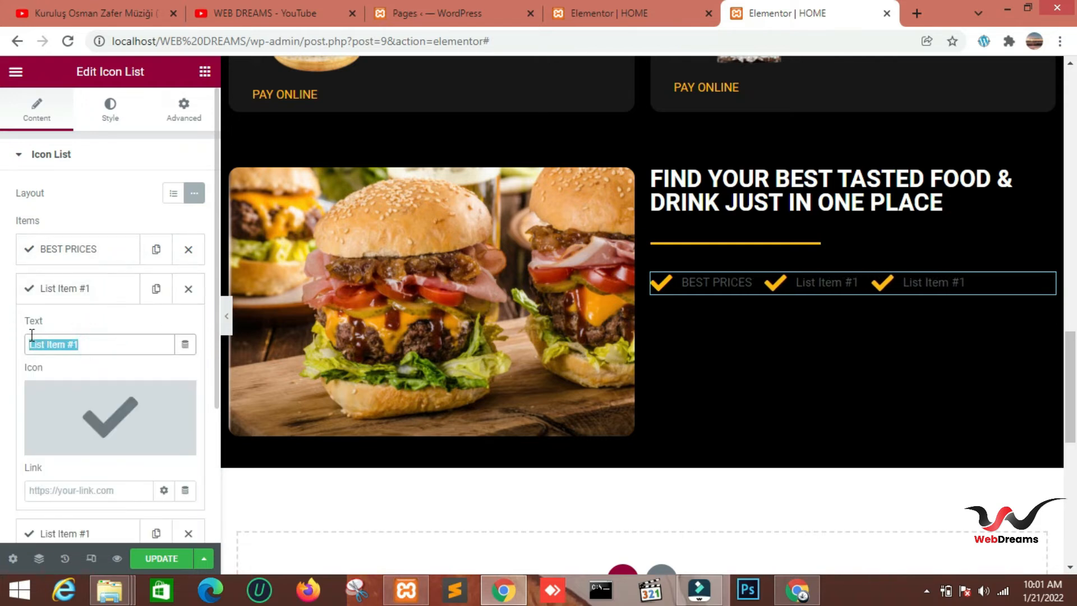
key(BackSpace)
text(BEST SERVICES)
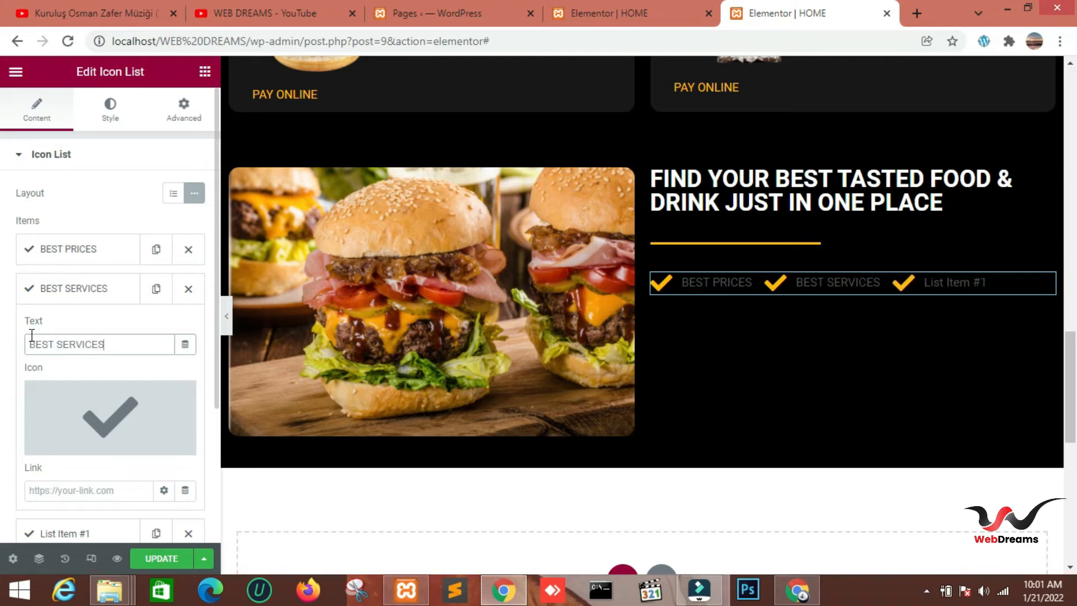
click(69, 287)
Step: Rename the third icon list item to BEST INGREDIENTS
click(73, 327)
drag(84, 383, 26, 375)
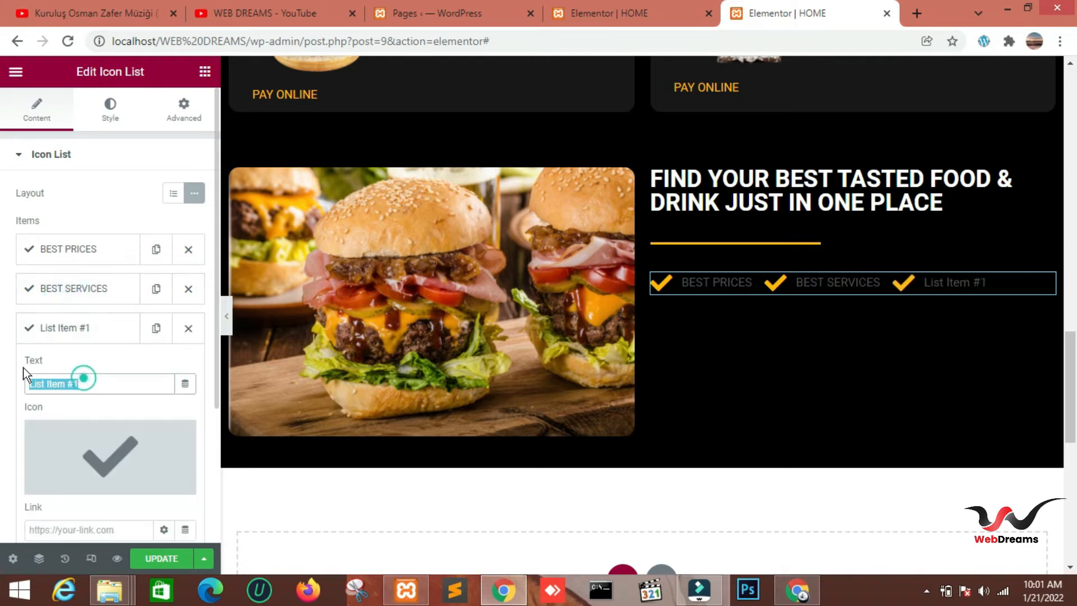
key(BackSpace)
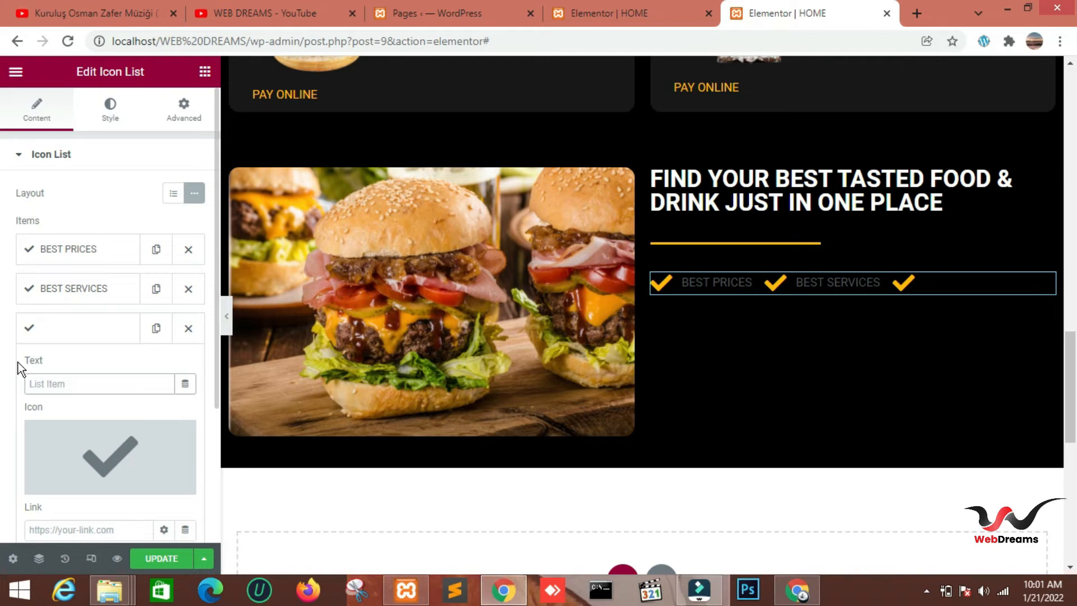
text(BEST)
click(57, 383)
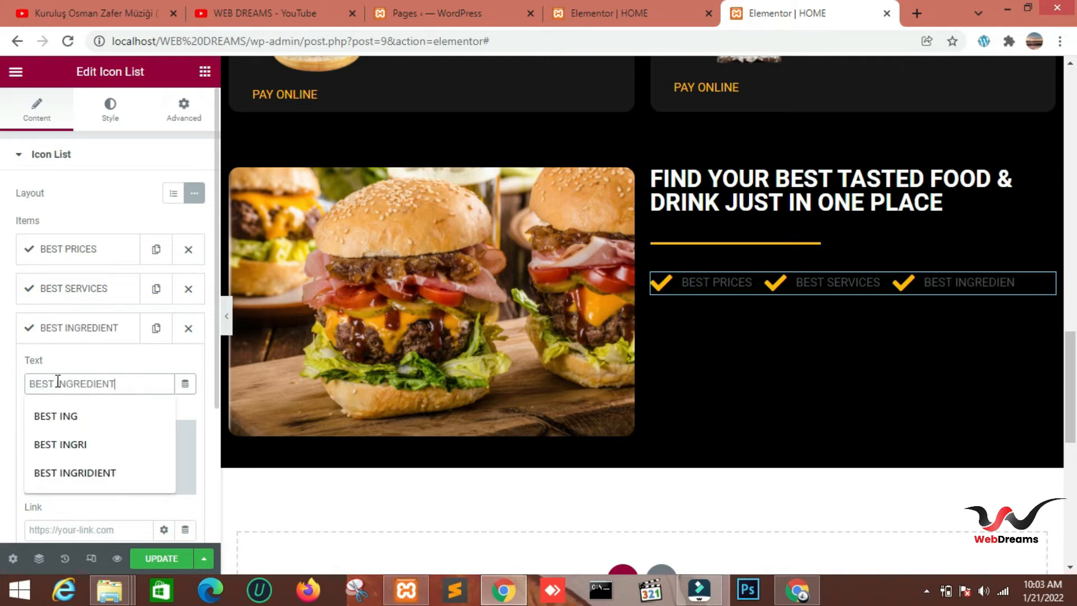
Step: Set the text color of the icon list items to white, #FFF
click(111, 122)
click(104, 374)
click(193, 271)
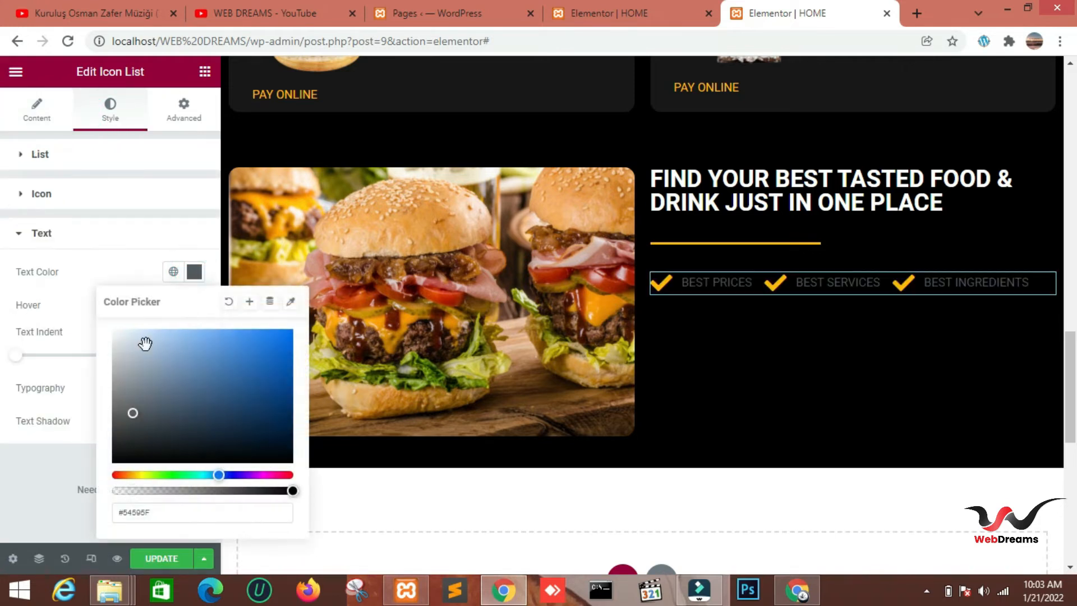
click(124, 342)
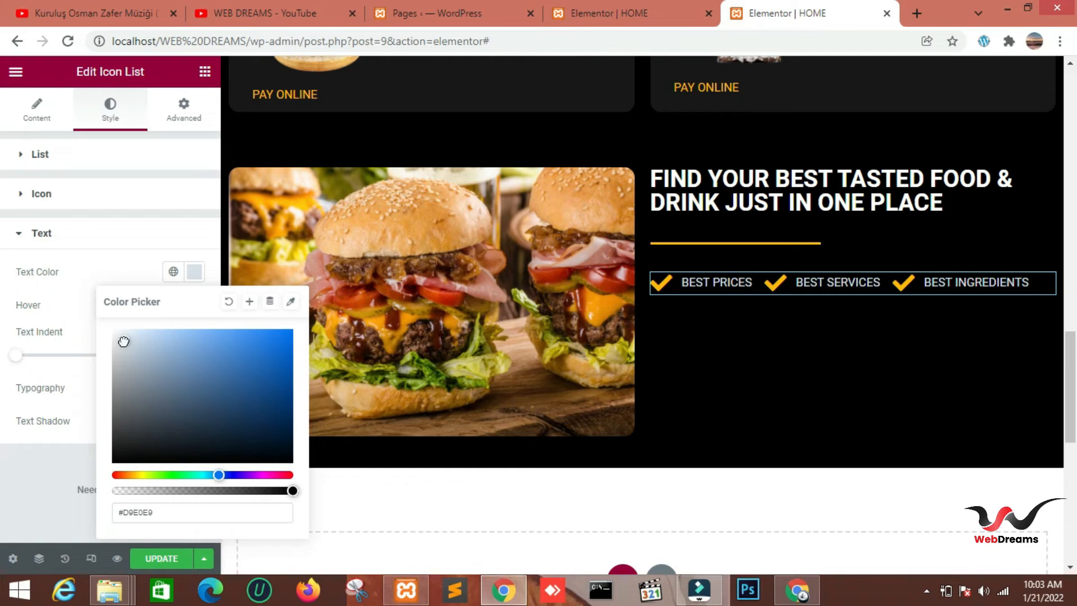
click(172, 515)
key(BackSpace)
key(BackSpace)
key(BackSpace)
key(BackSpace)
key(BackSpace)
text(FFF)
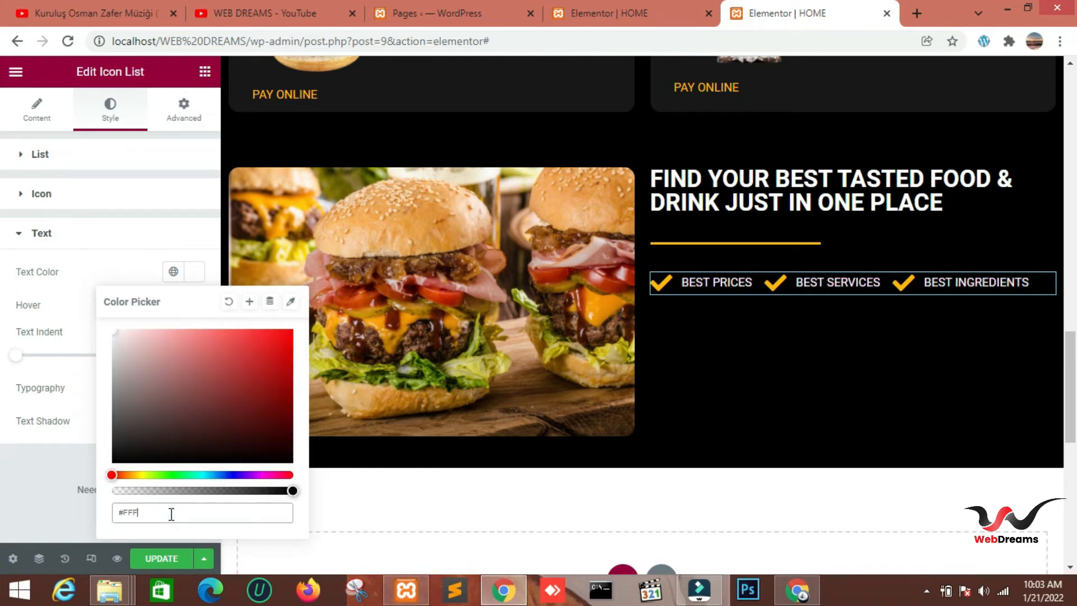
click(64, 470)
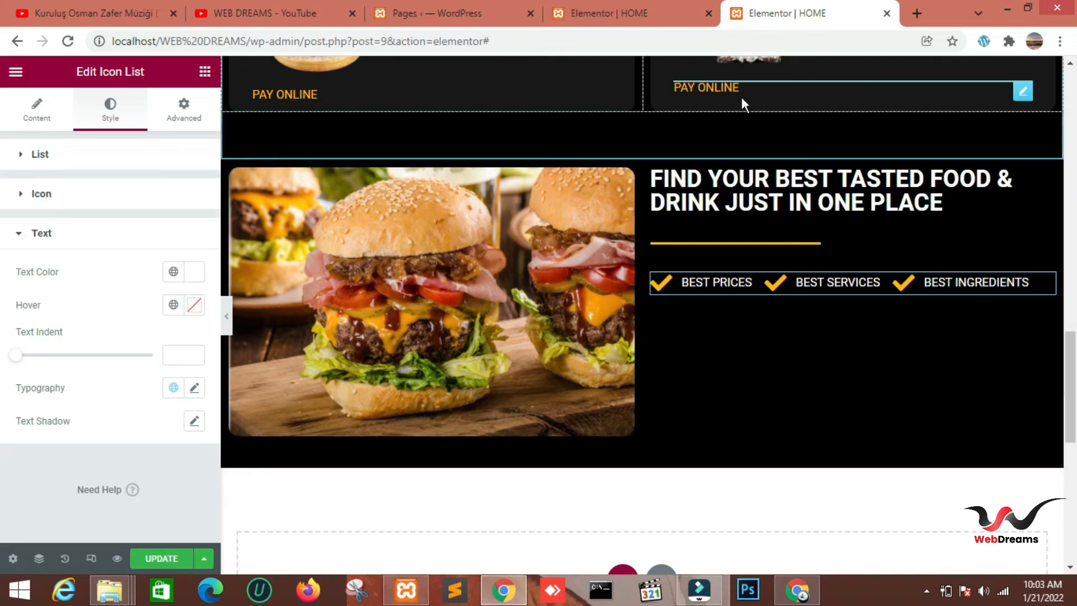
Step: Add a Button widget below the icon list and set its background color to #FFB900
click(204, 71)
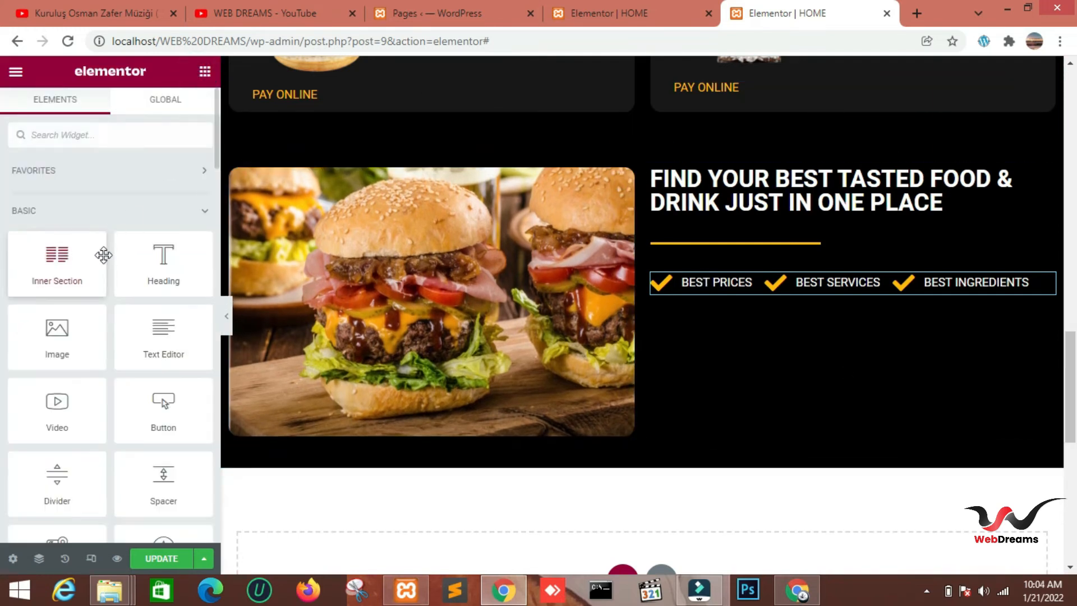
drag(118, 402, 805, 291)
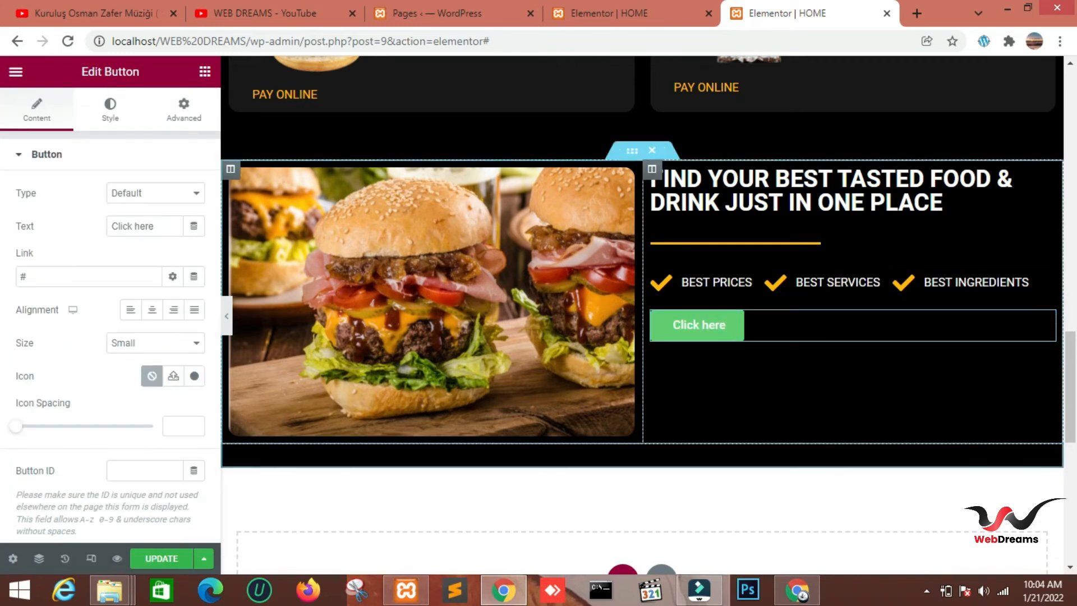
click(111, 119)
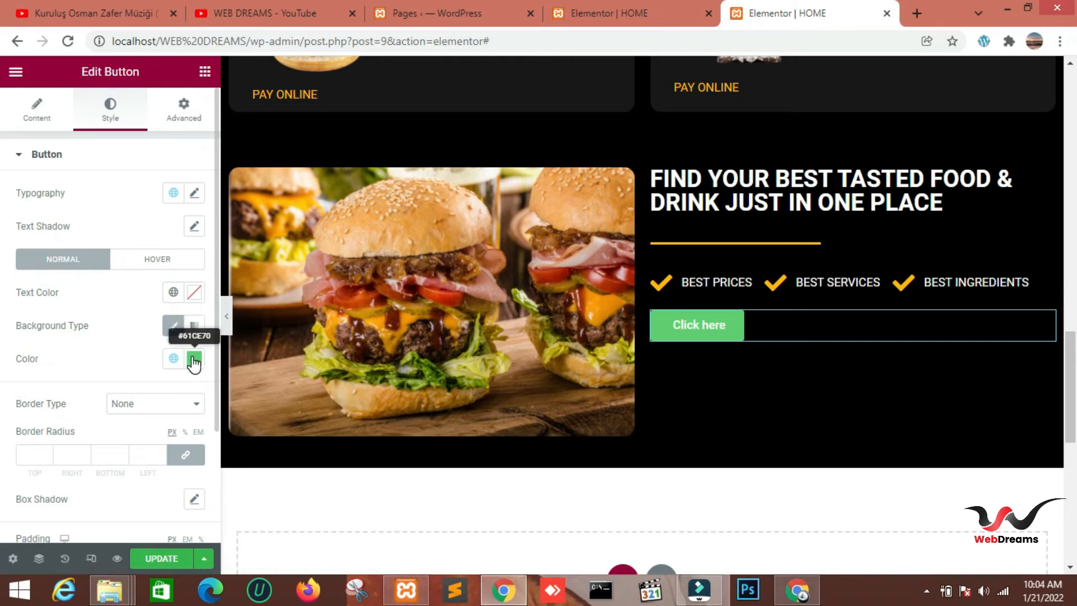
click(194, 359)
double_click(172, 316)
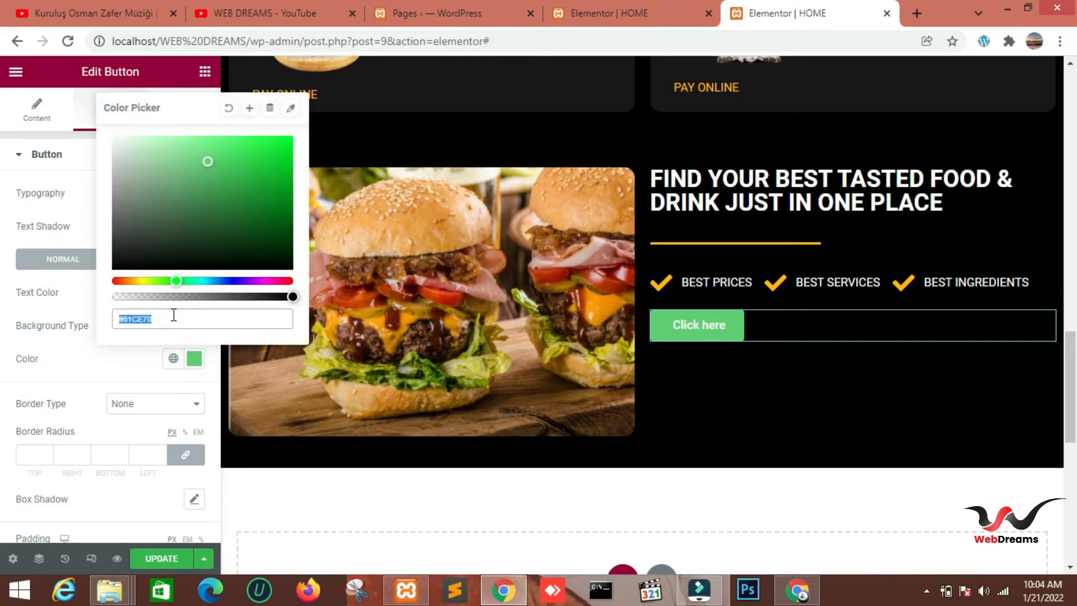
text(#FFB900)
click(82, 300)
Step: Unlink the button widget's padding values and set only its top padding to 15 px
click(172, 112)
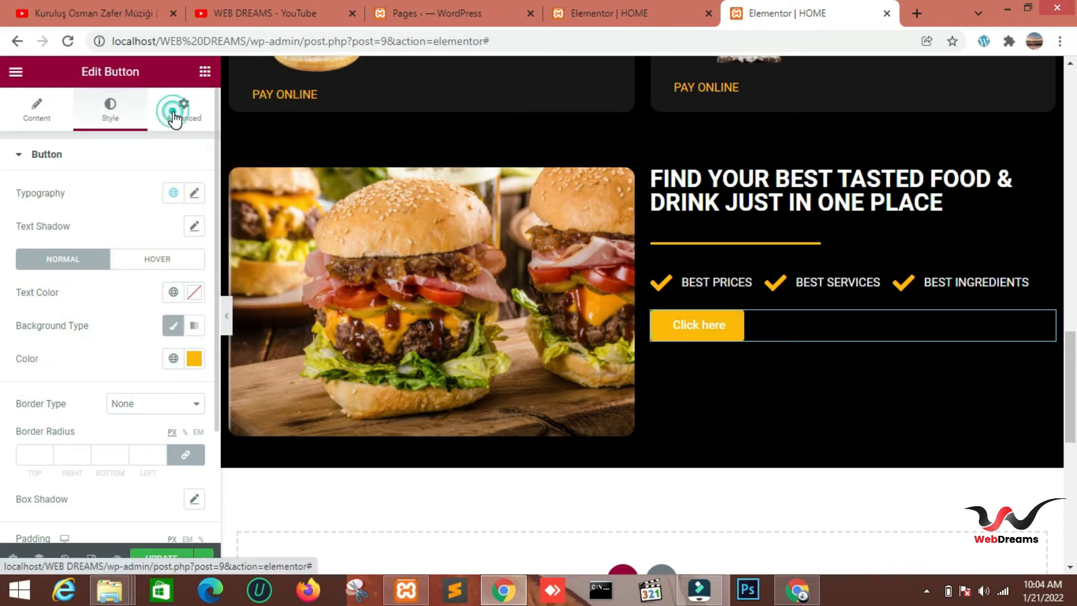
click(180, 273)
click(35, 274)
text(15)
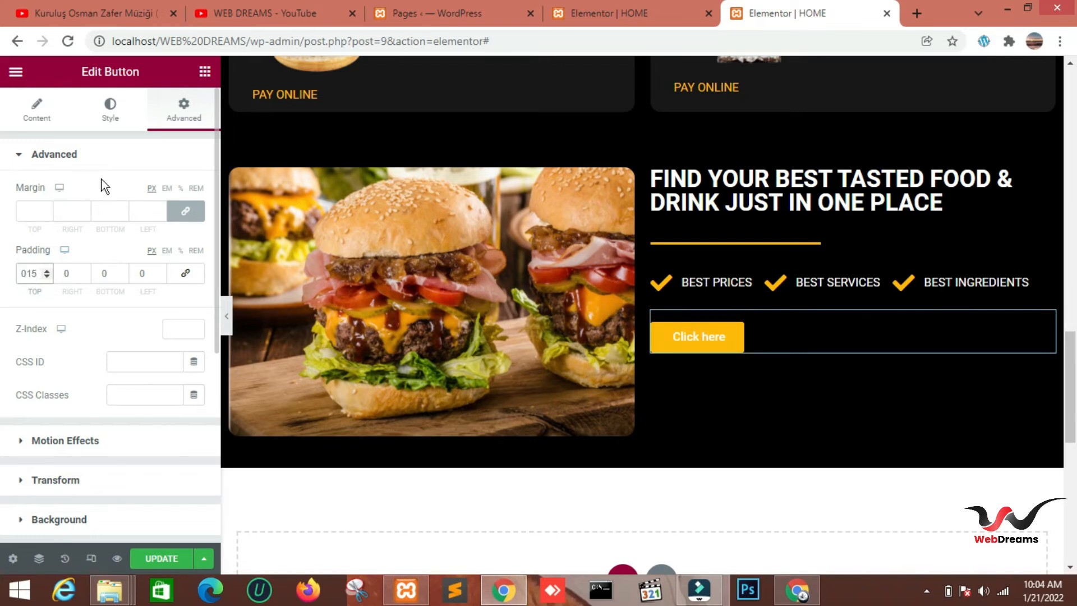
Step: Set the button's border radius to 5 px on all corners
click(110, 112)
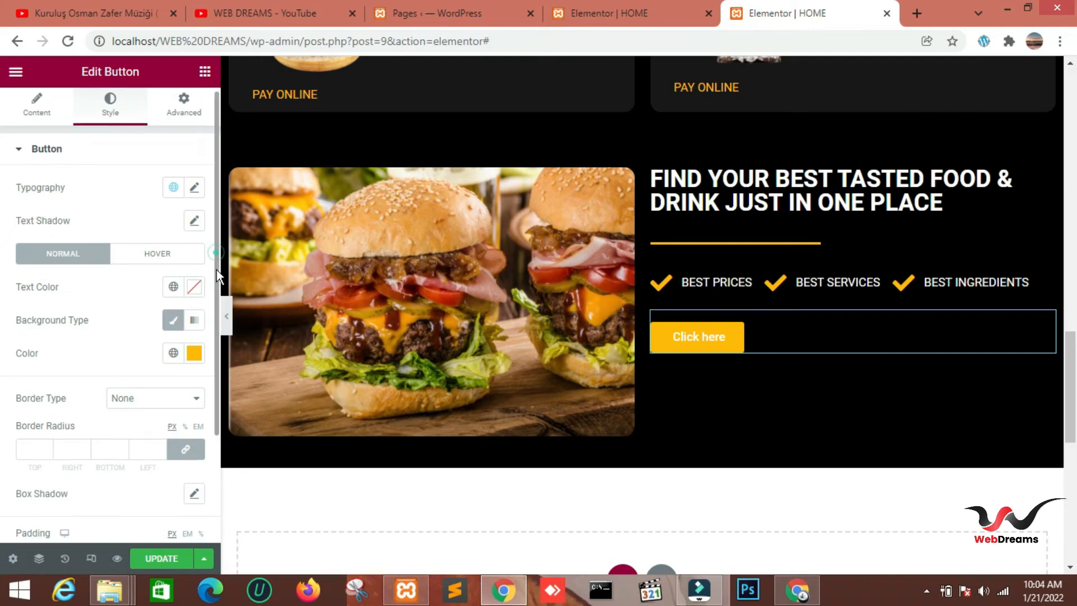
scroll(123, 363, down, 3)
click(72, 325)
text(5)
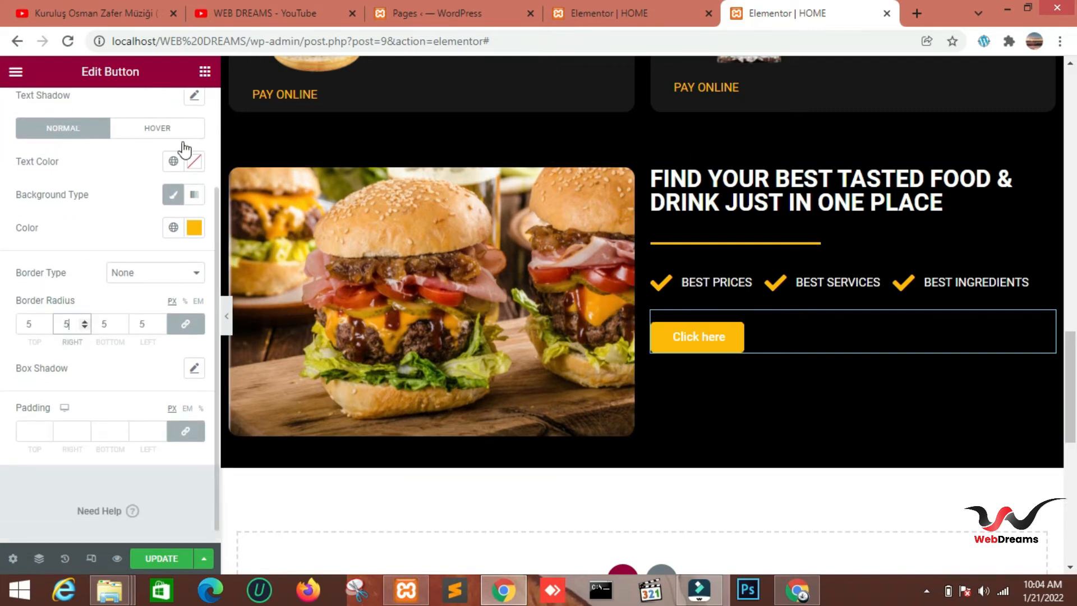
drag(215, 191, 217, 123)
scroll(218, 123, up, 1)
Step: Change the button's text to ABOUT US and its size to Medium
click(34, 105)
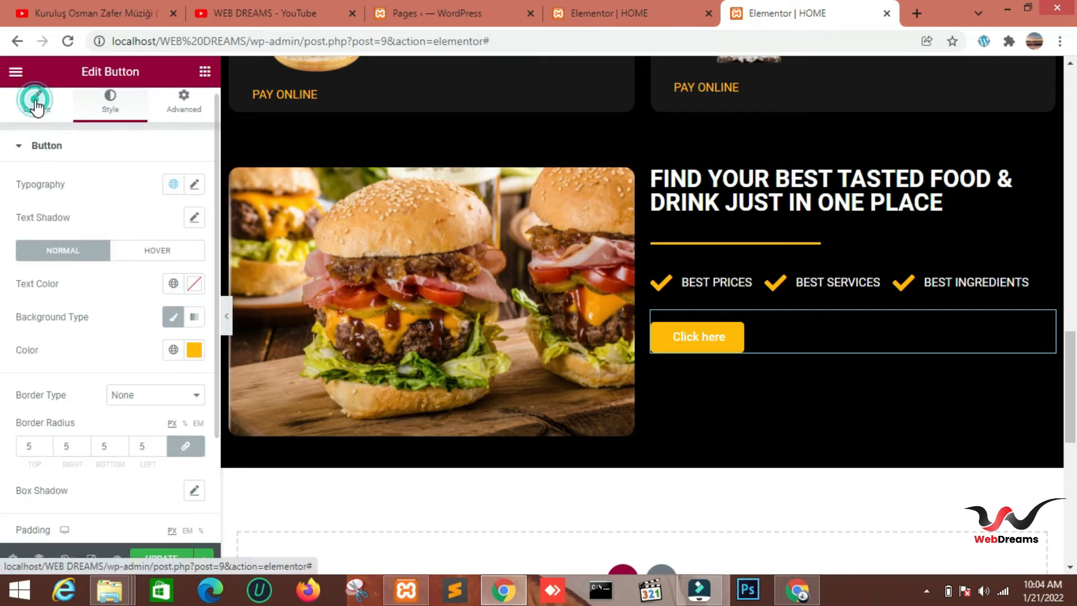
drag(157, 225, 87, 231)
key(BackSpace)
text(ABOUT US)
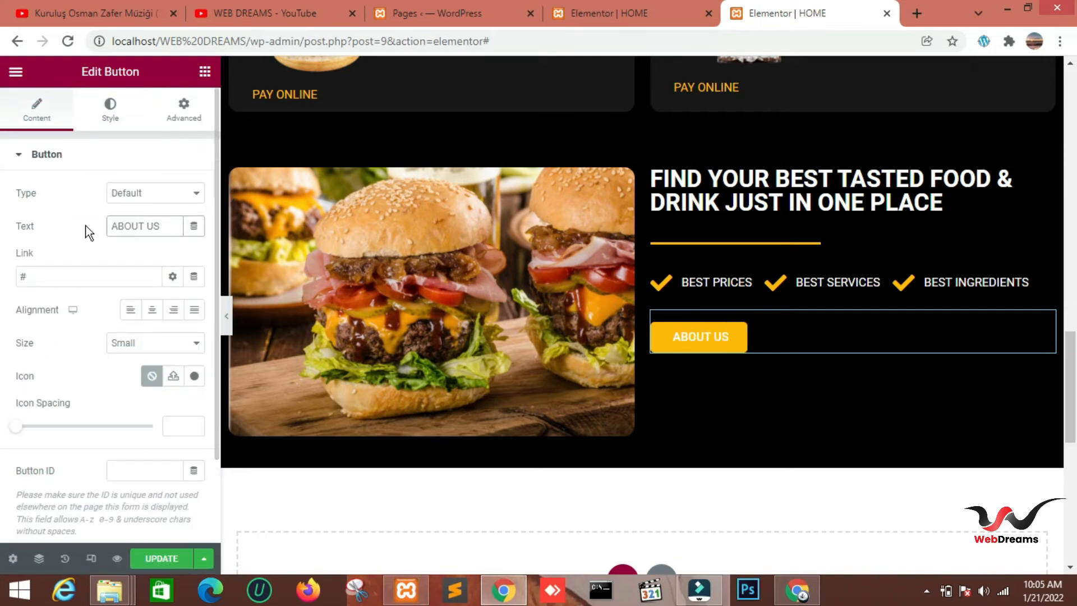
click(160, 343)
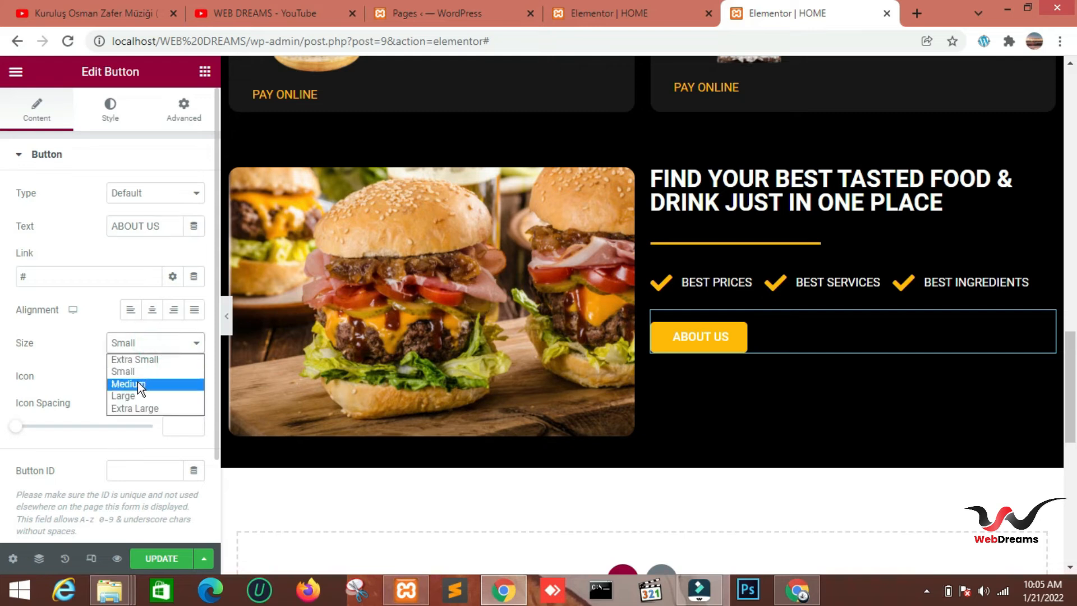
click(137, 382)
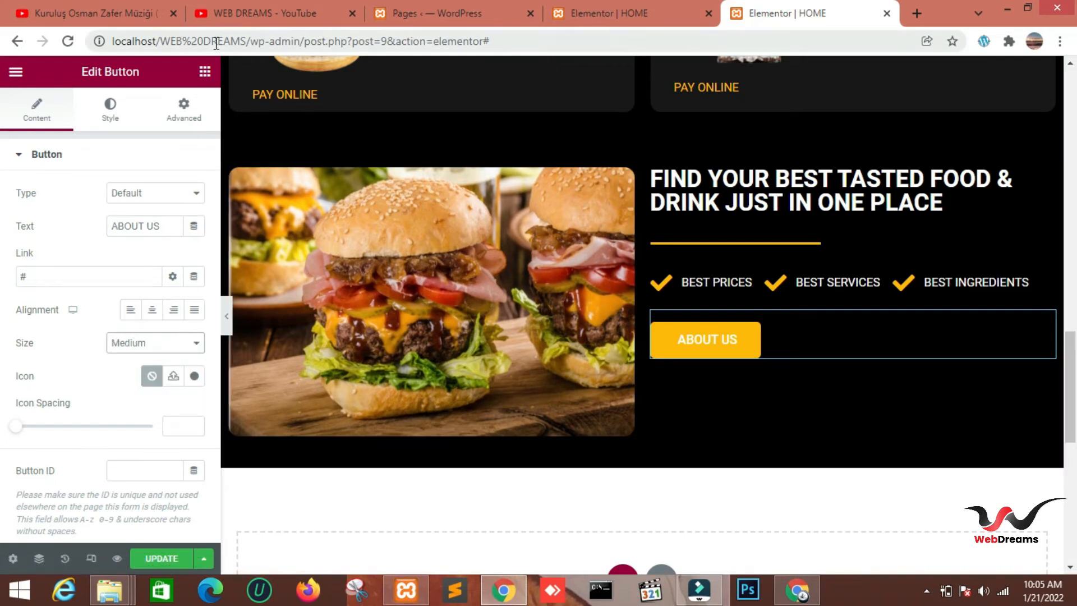
Step: Add a Text Editor widget between the divider and the icon list
click(204, 72)
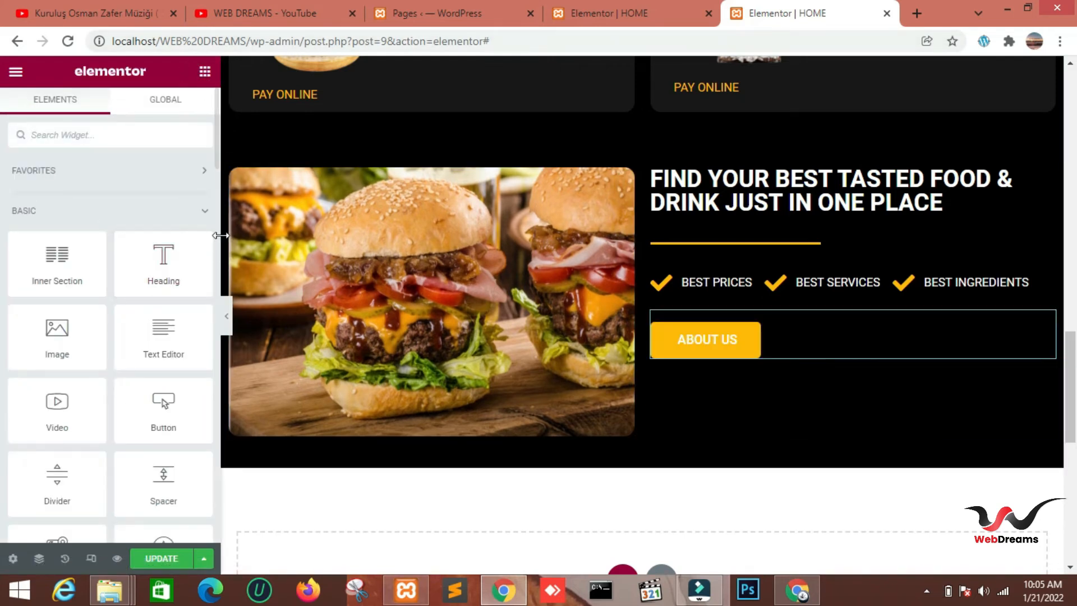
drag(215, 158, 780, 251)
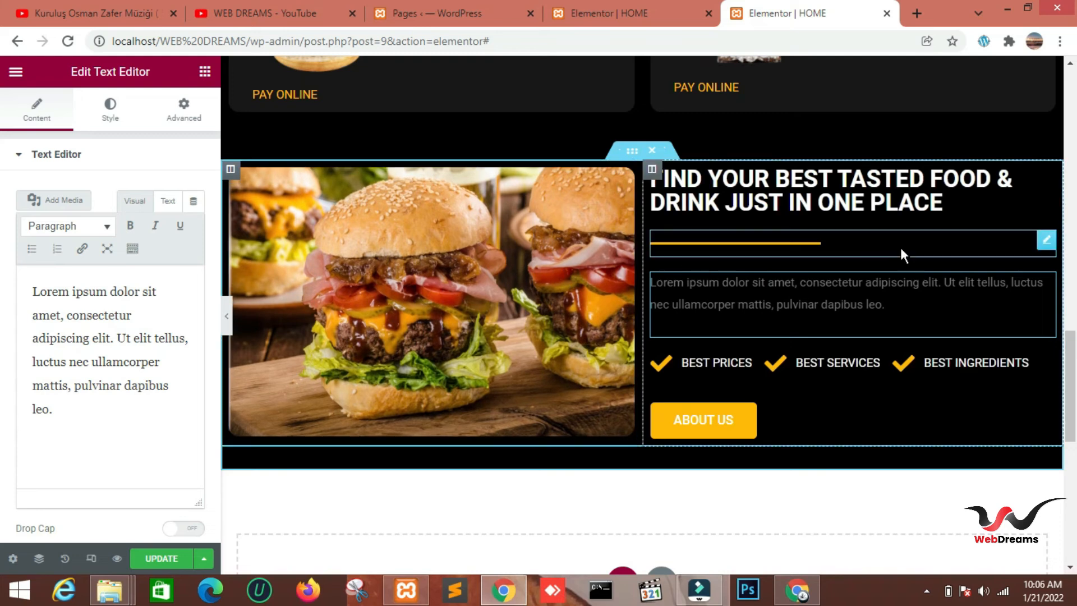
scroll(1073, 349, up, 1)
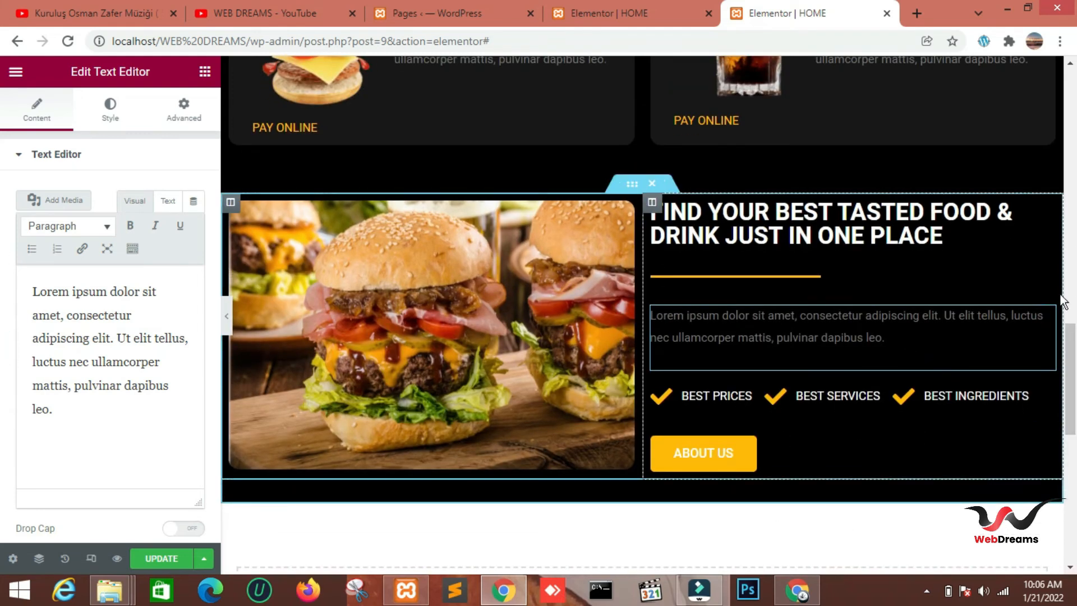
Step: Add a new single-column section below the two-column burger section
scroll(1063, 301, down, 3)
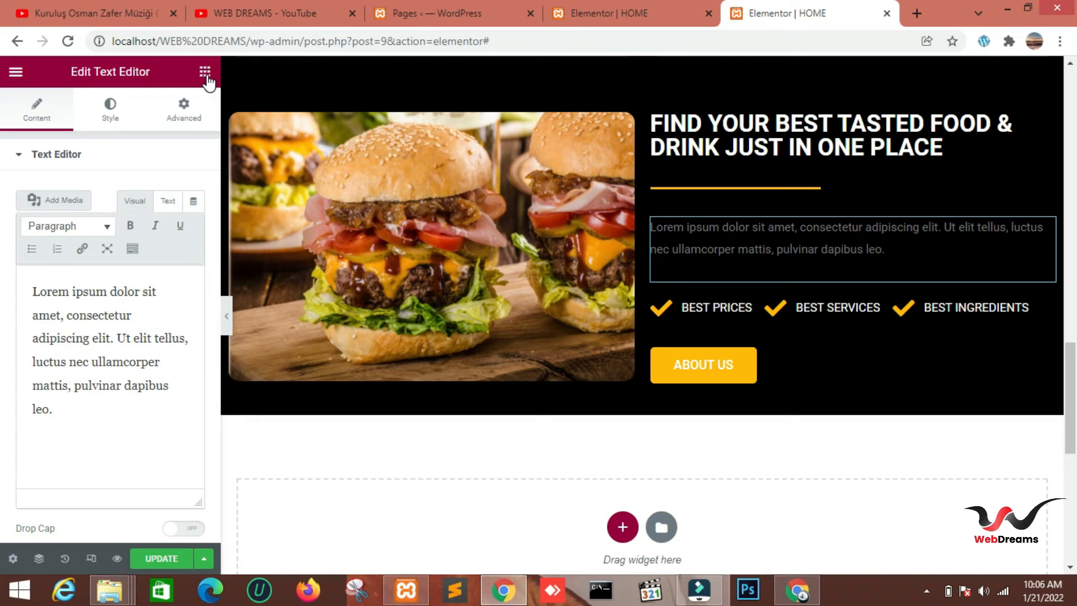
click(206, 73)
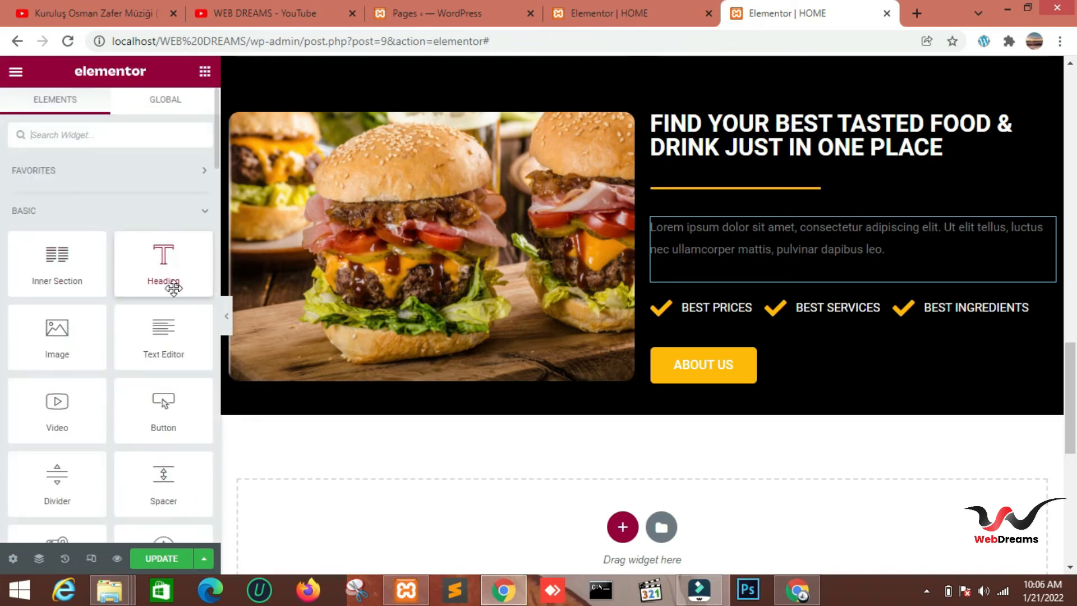
click(622, 529)
scroll(943, 430, down, 3)
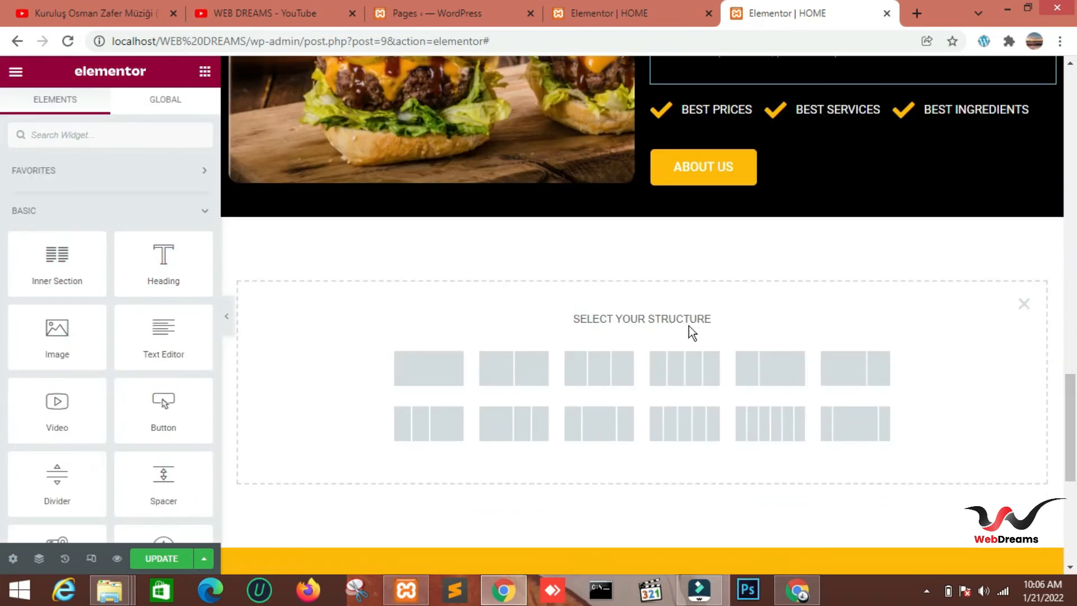
click(421, 362)
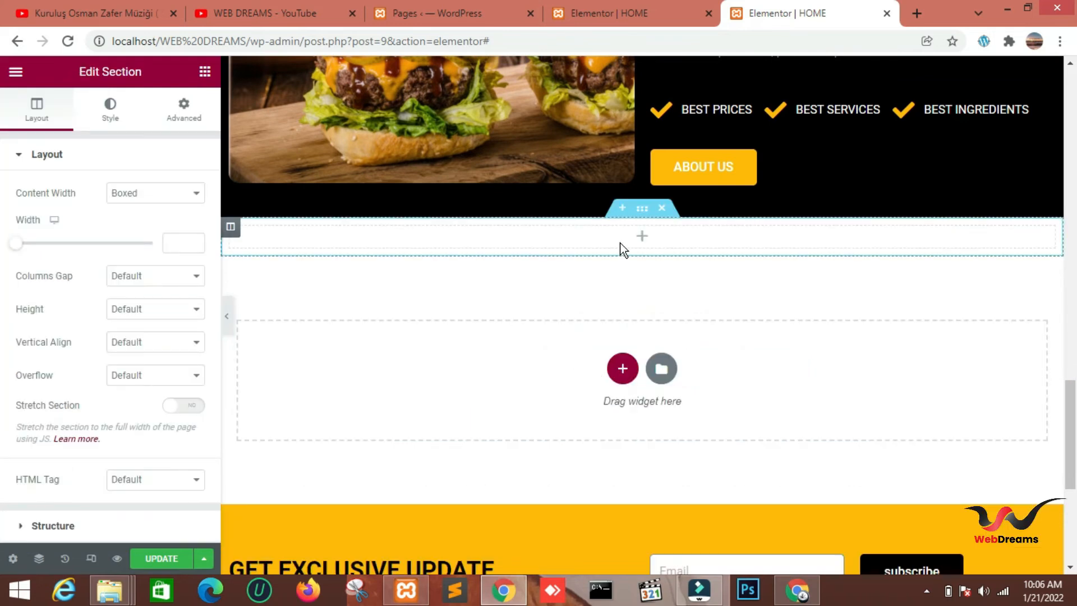
Step: Set the new section's content width to Full Width, its columns gap to No Gap and its height to Min Height
click(168, 194)
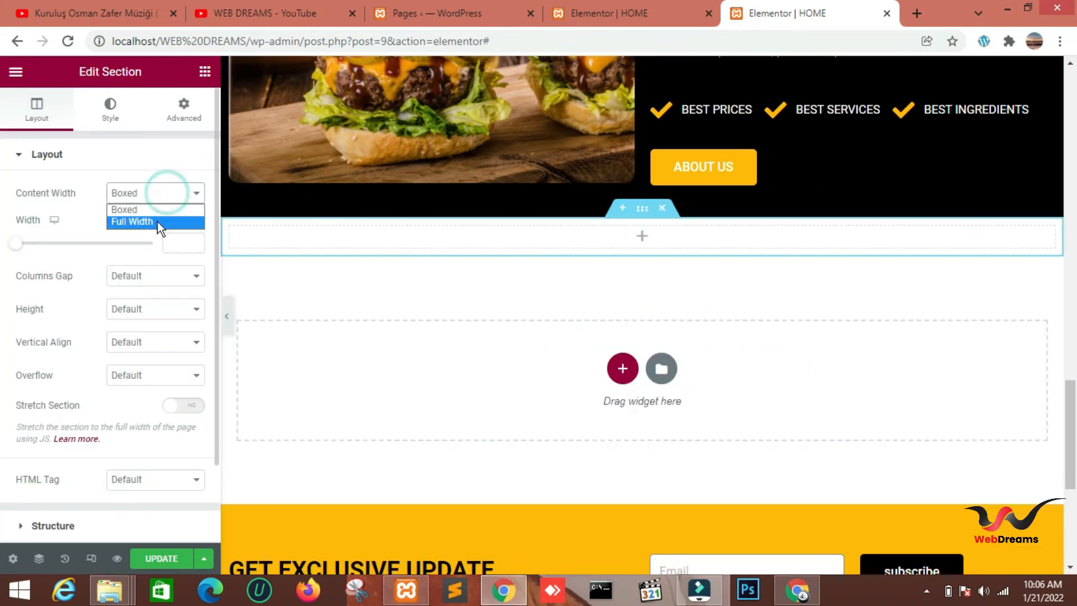
click(158, 223)
click(152, 226)
click(145, 250)
click(145, 258)
click(133, 298)
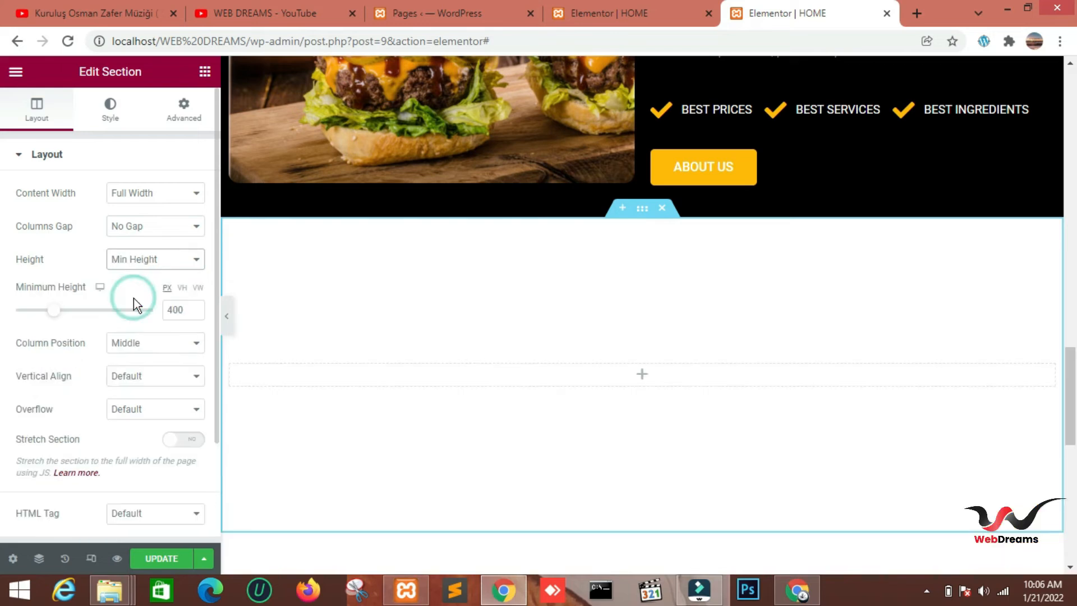
Step: Set the section's minimum height to 350 px and enable Stretch Section
double_click(183, 310)
text(35)
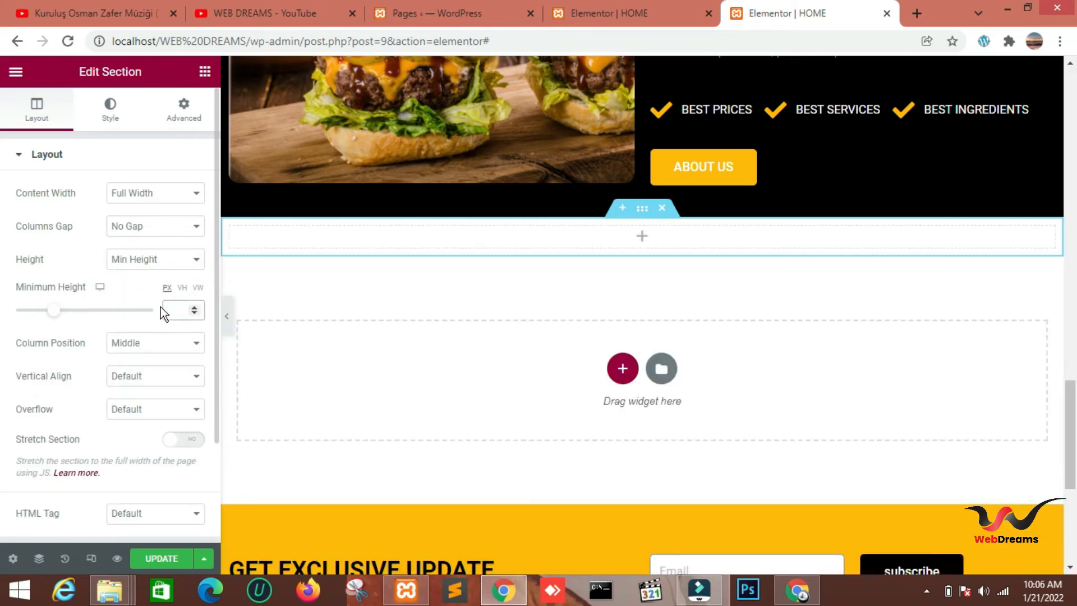
text(0)
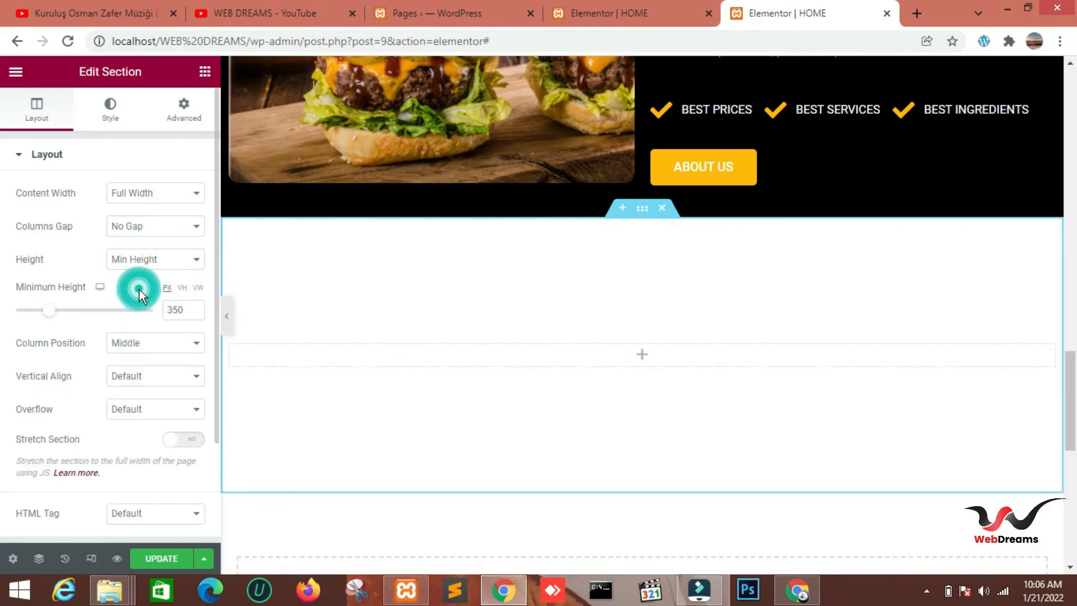
click(188, 441)
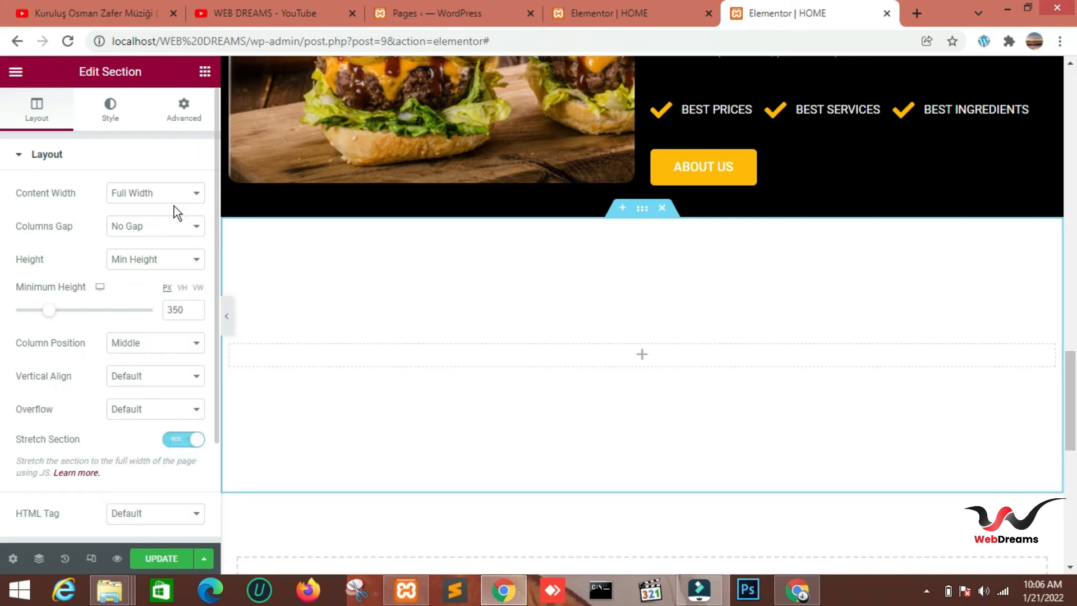
Step: Give the section a classic background with the color #000
click(113, 112)
click(113, 115)
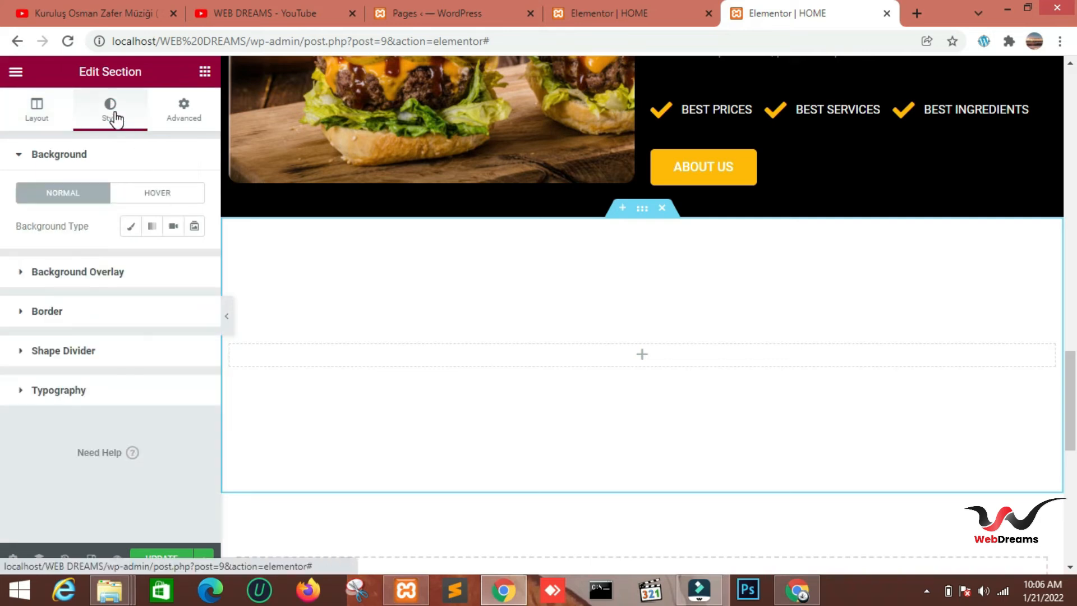
click(131, 226)
click(193, 259)
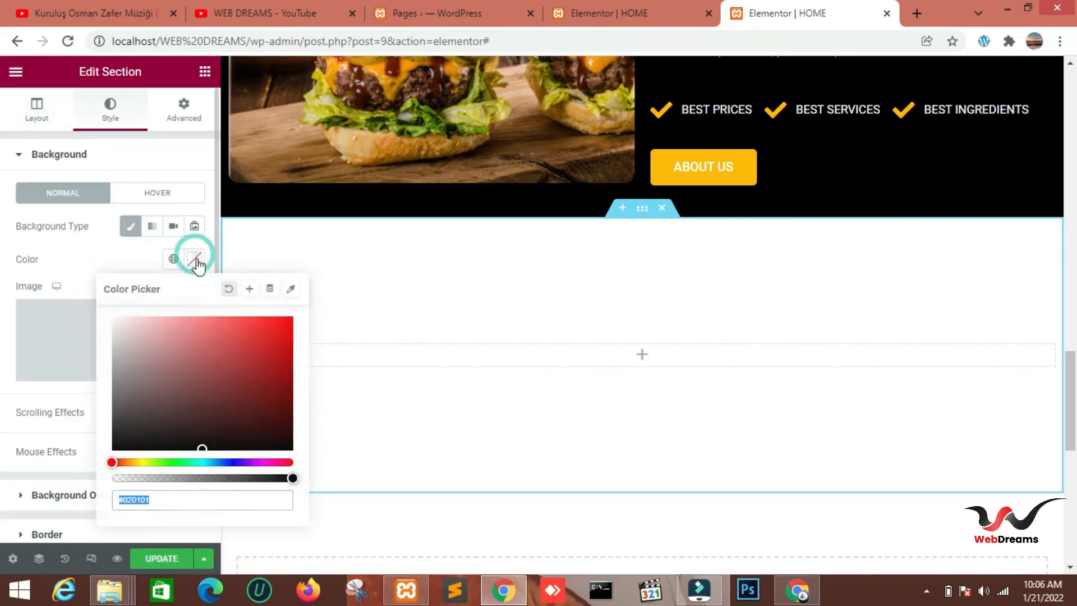
click(168, 493)
key(BackSpace)
key(BackSpace)
key(BackSpace)
key(BackSpace)
key(BackSpace)
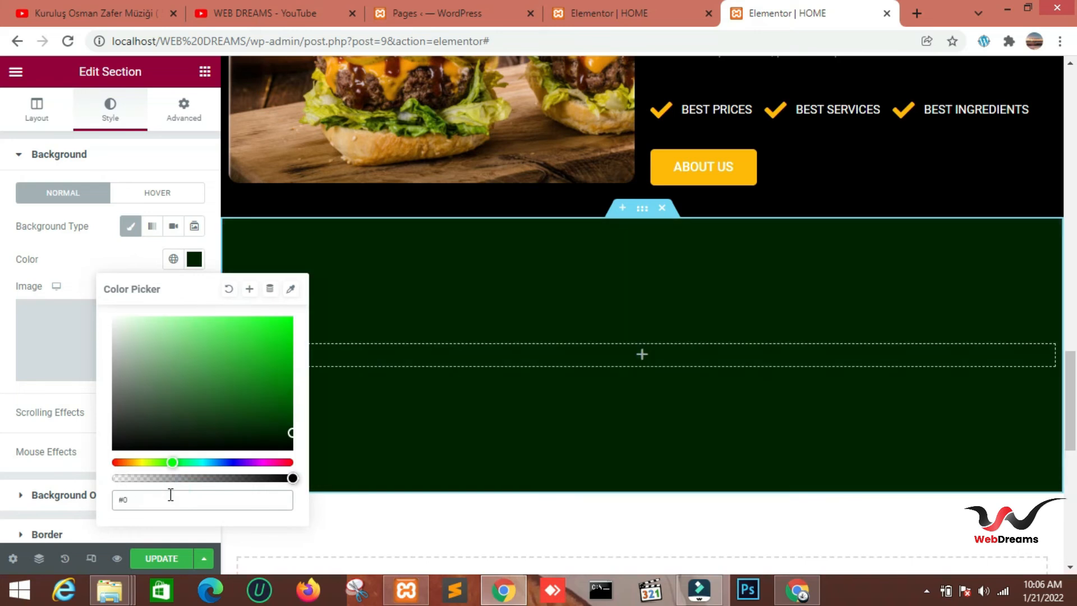
text(000)
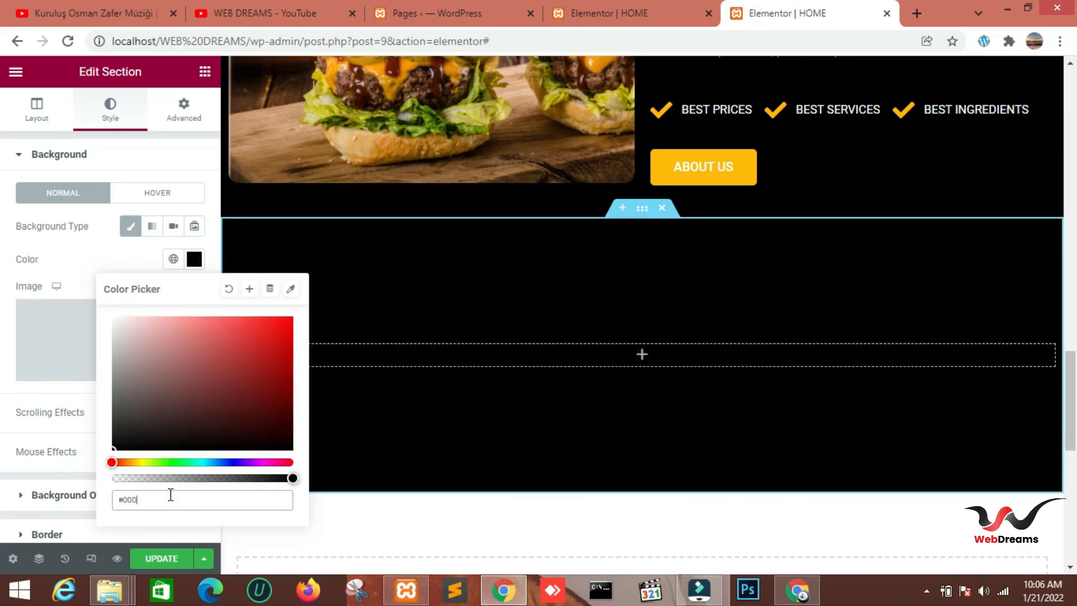
click(87, 262)
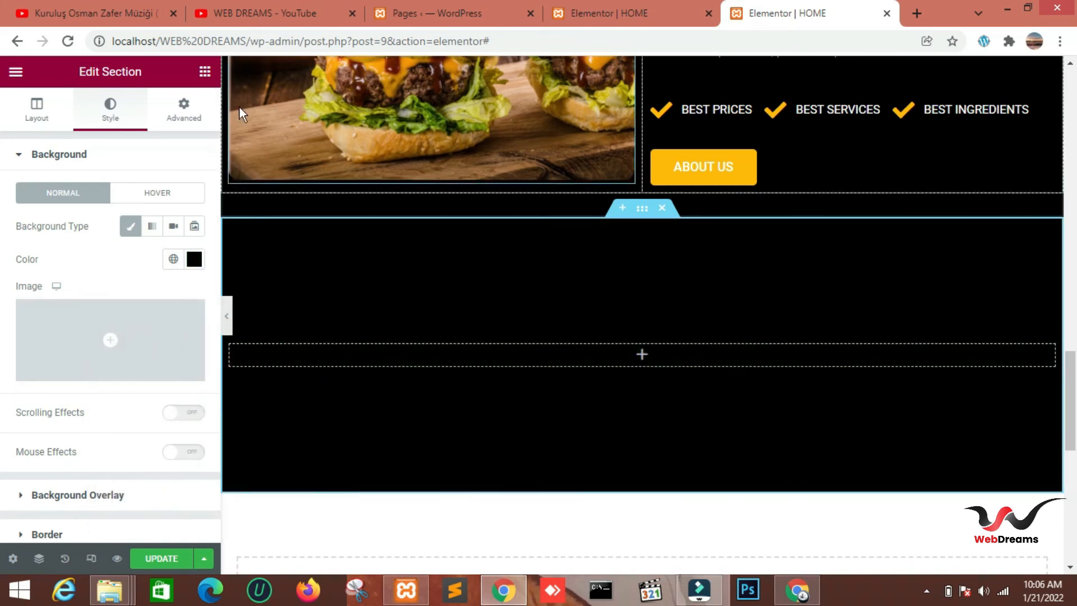
Step: Unlink the section's padding values and set only its bottom padding to 30 px
click(185, 273)
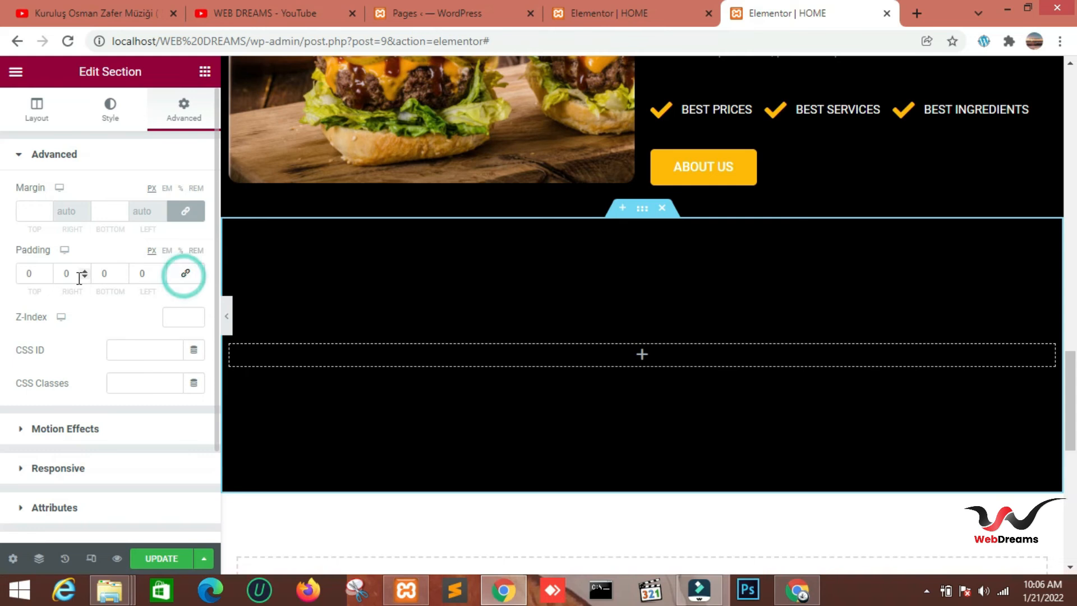
click(100, 269)
text(5)
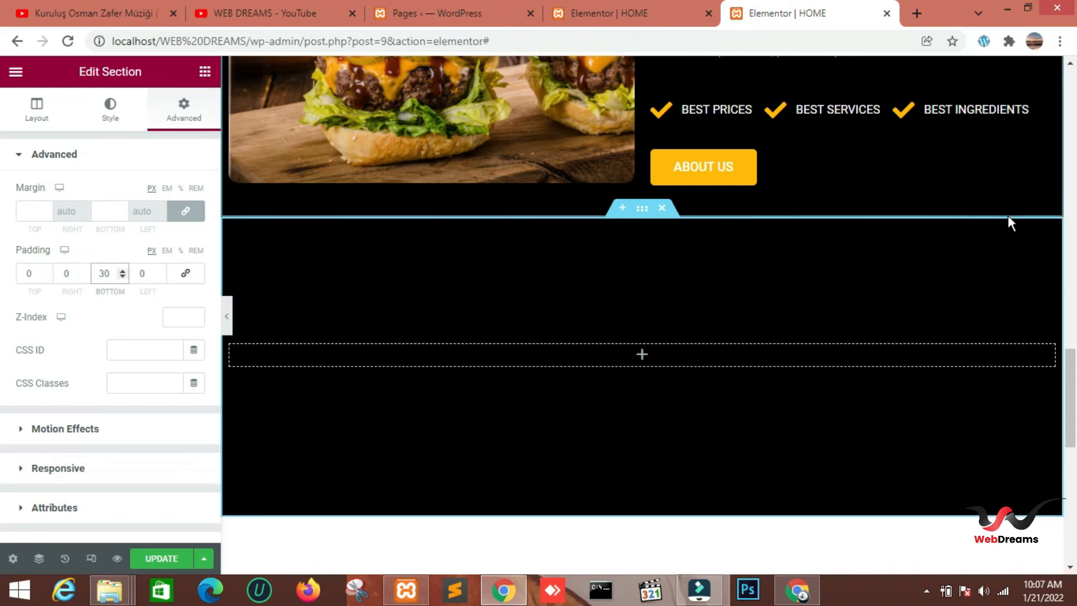
mouse_move(1076, 372)
mouse_down()
mouse_move(1076, 358)
mouse_move(1076, 370)
mouse_up()
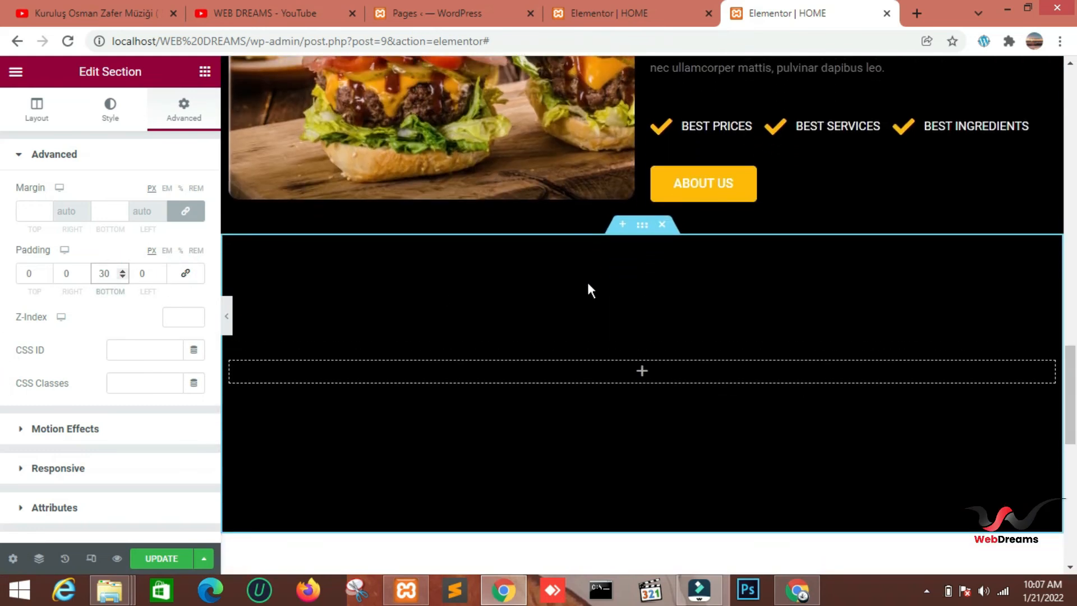
Step: Add an Inner Section widget to the black section and delete its second column
click(205, 71)
drag(84, 270, 573, 368)
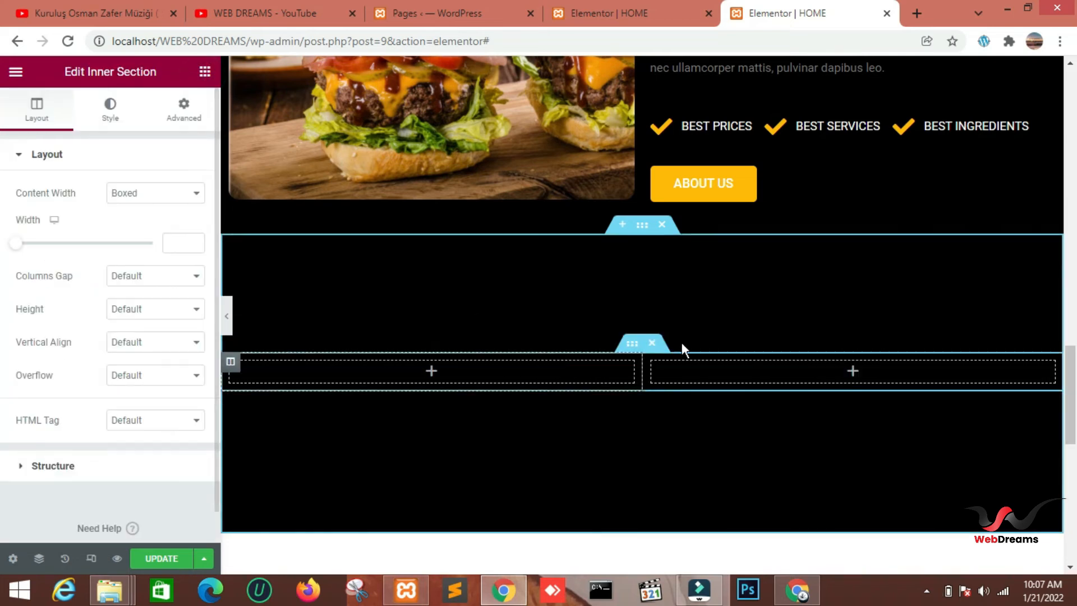
right_click(653, 365)
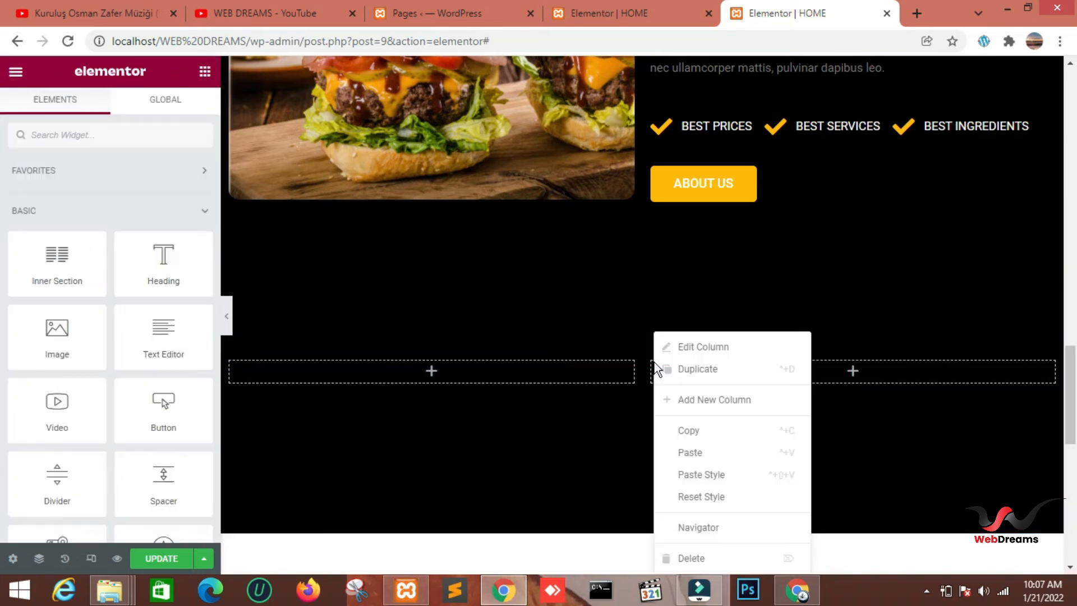
click(686, 553)
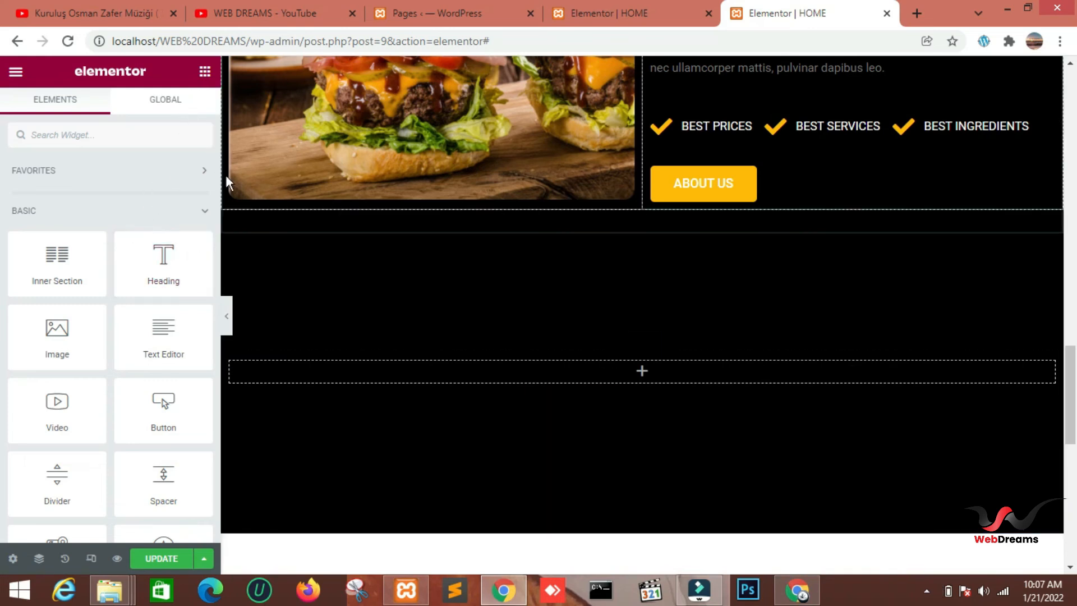
Step: Add a Heading widget to the remaining column with the title OUR BEST MENU and center it
scroll(519, 422, up, 1)
drag(150, 282, 635, 420)
drag(147, 210, 9, 216)
key(BackSpace)
text(OUR)
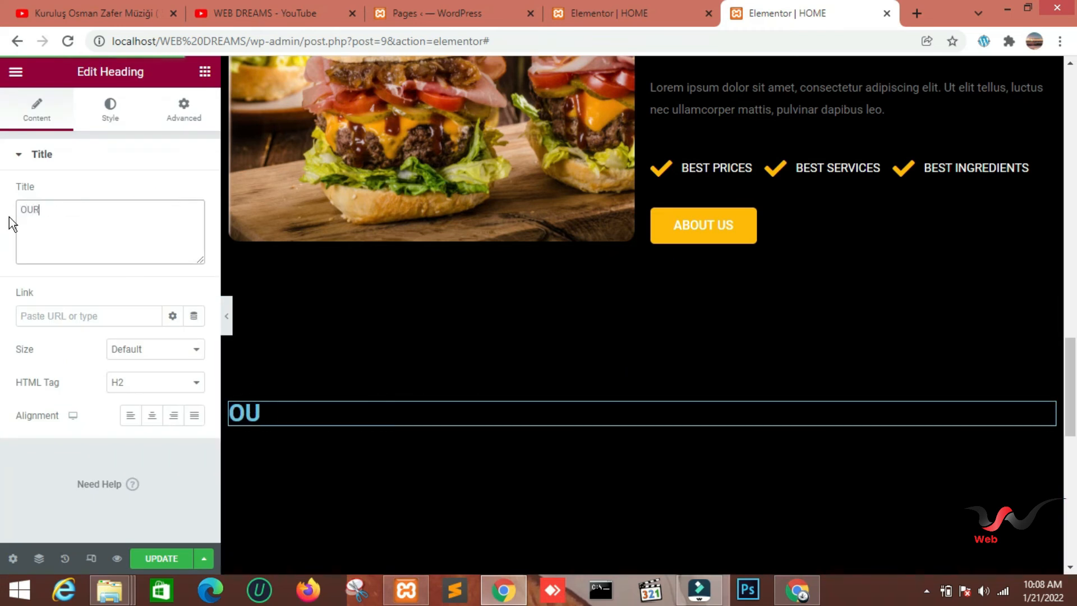
text( BEST )
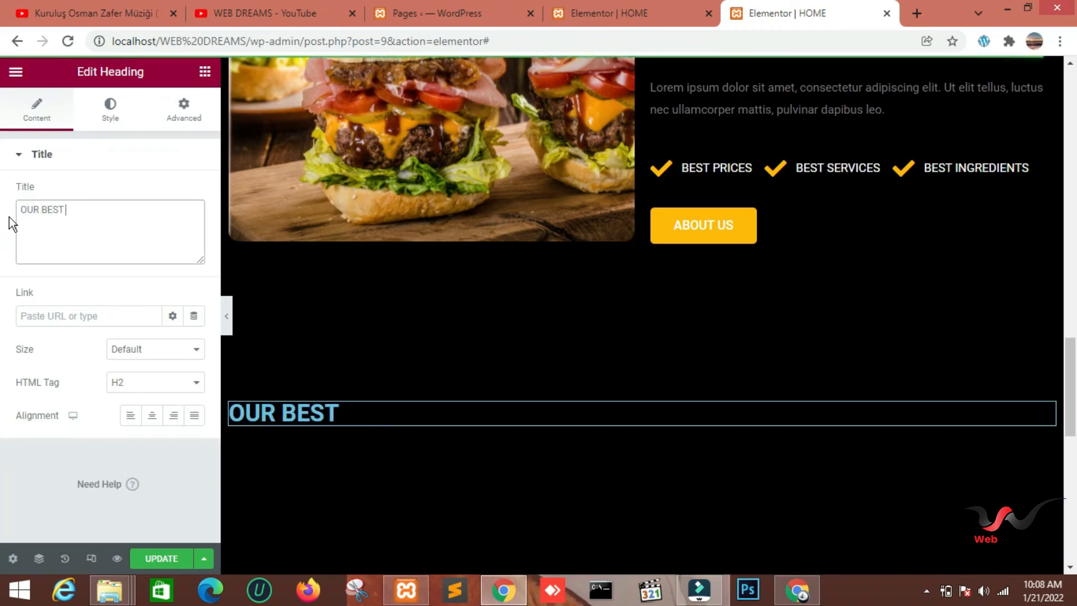
text(MENU)
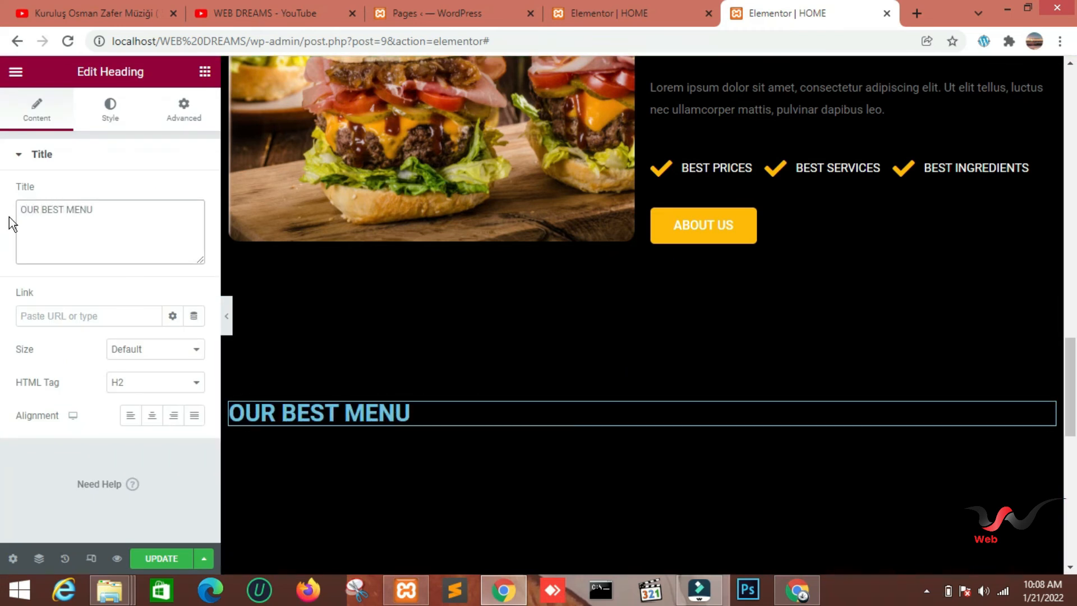
click(153, 420)
Step: Set the OUR BEST MENU heading's text color to #FFF
click(114, 118)
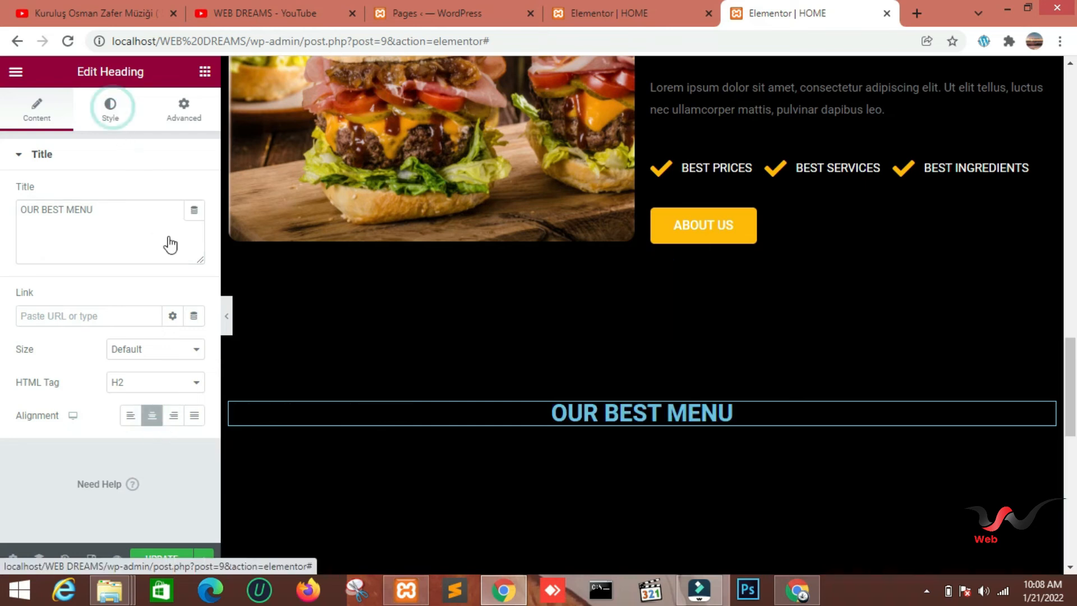
click(194, 193)
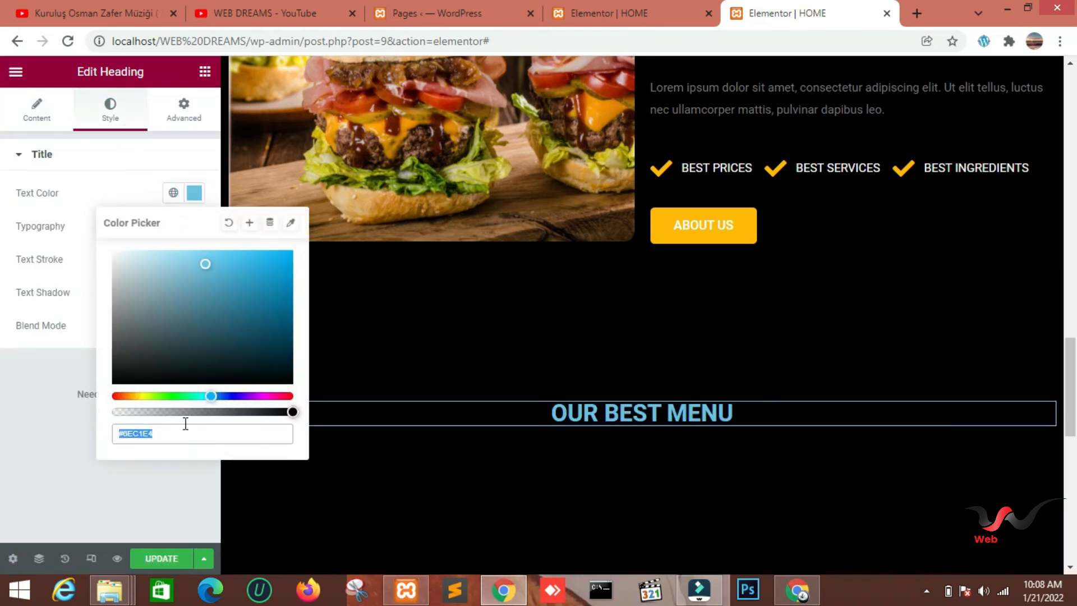
text(#6)
text(FFF)
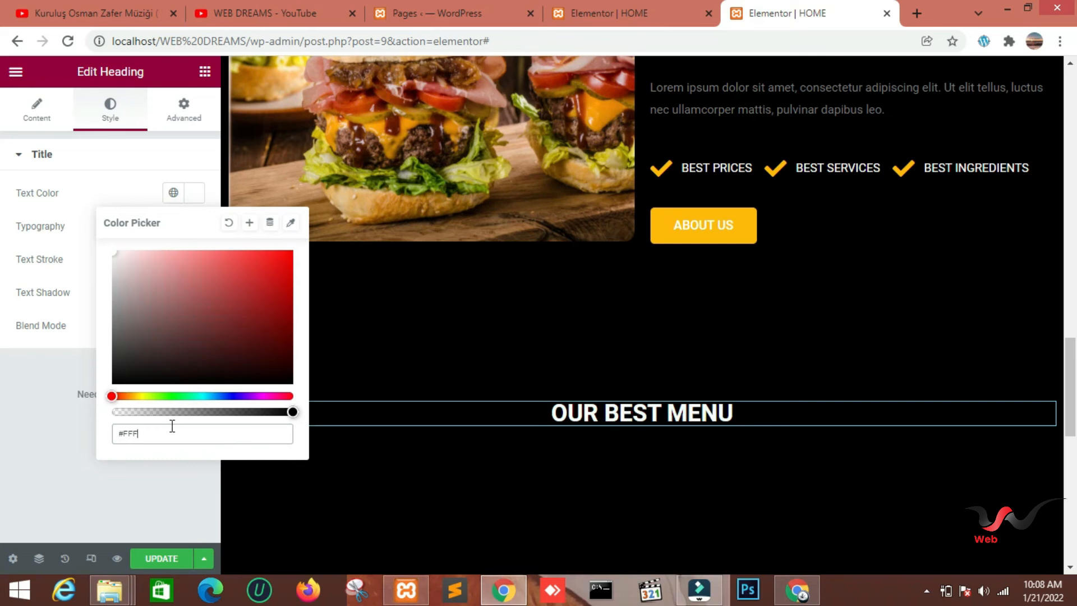
click(24, 390)
click(32, 112)
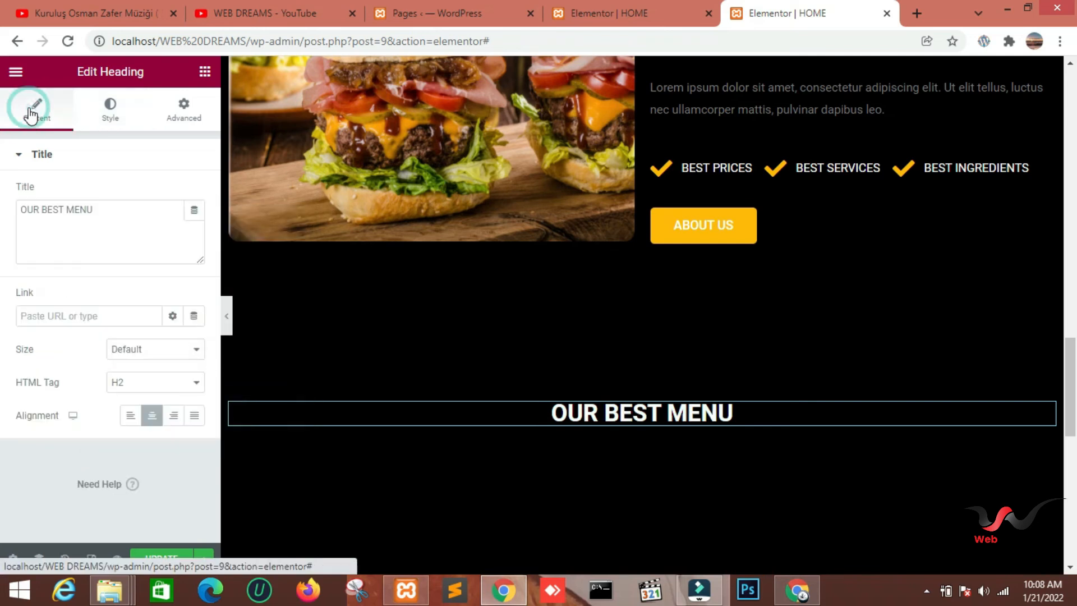
Step: Add a Divider widget below the OUR BEST MENU heading and set its color to #FFB900
click(205, 71)
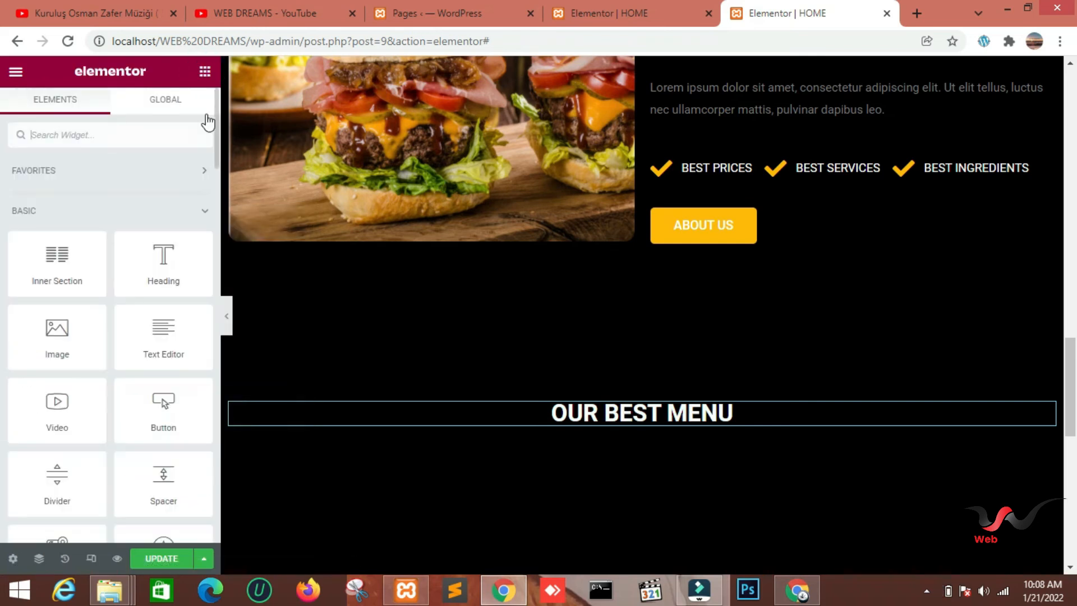
drag(54, 464, 654, 415)
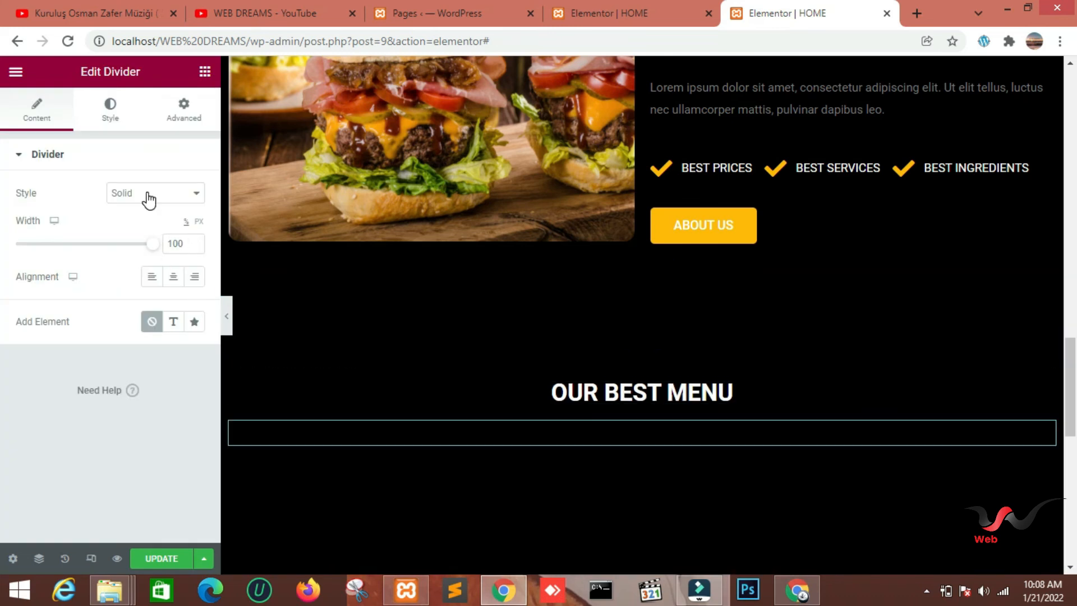
click(110, 118)
click(194, 193)
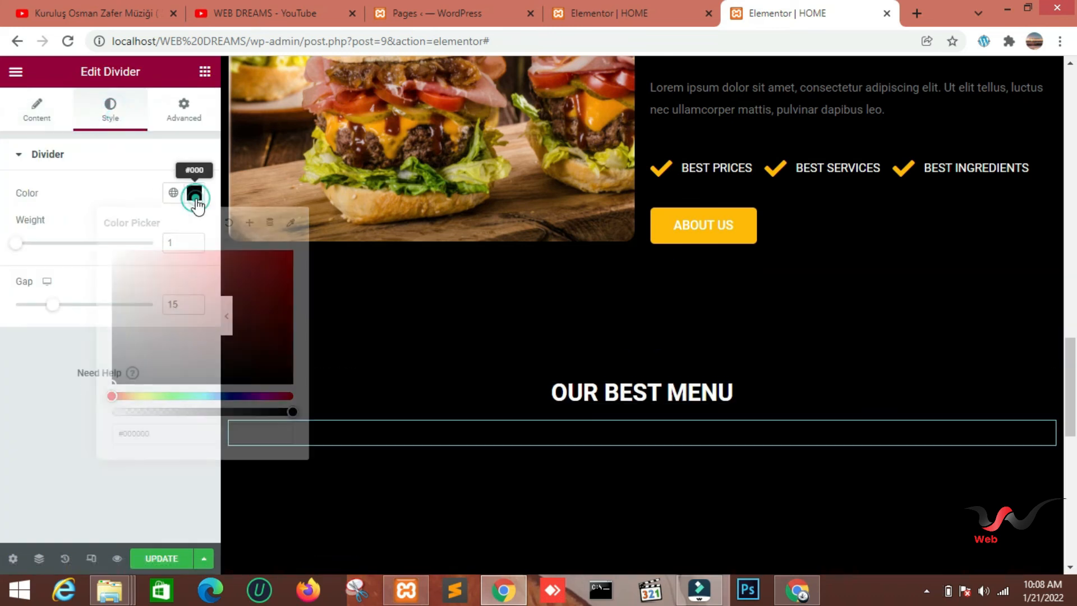
text(#FFB900)
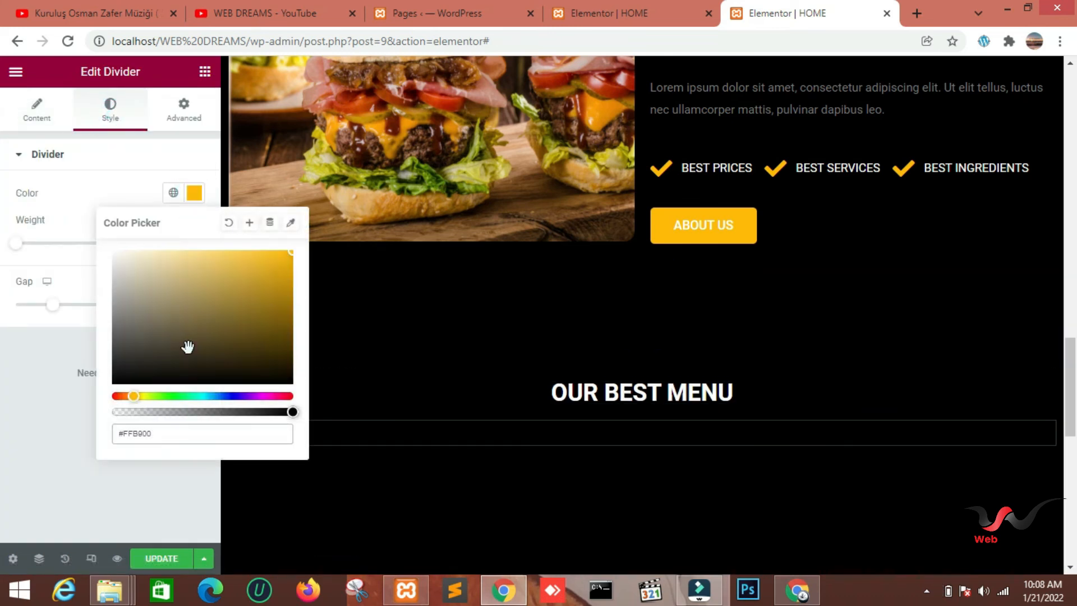
click(99, 190)
Step: Format the divider with a width of 26%, a weight of 3 and center alignment
click(35, 112)
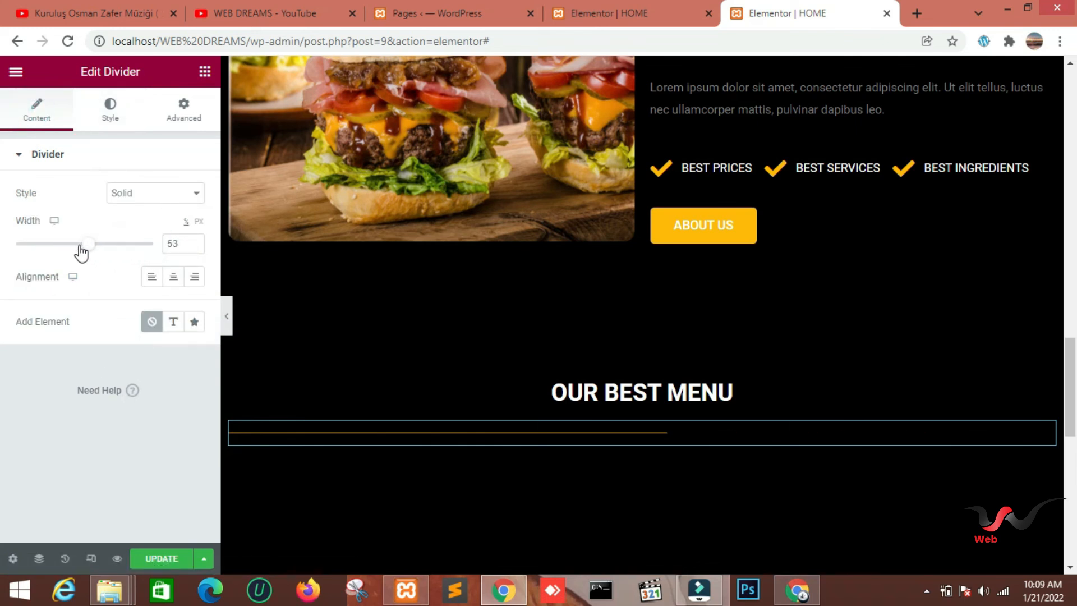
click(111, 112)
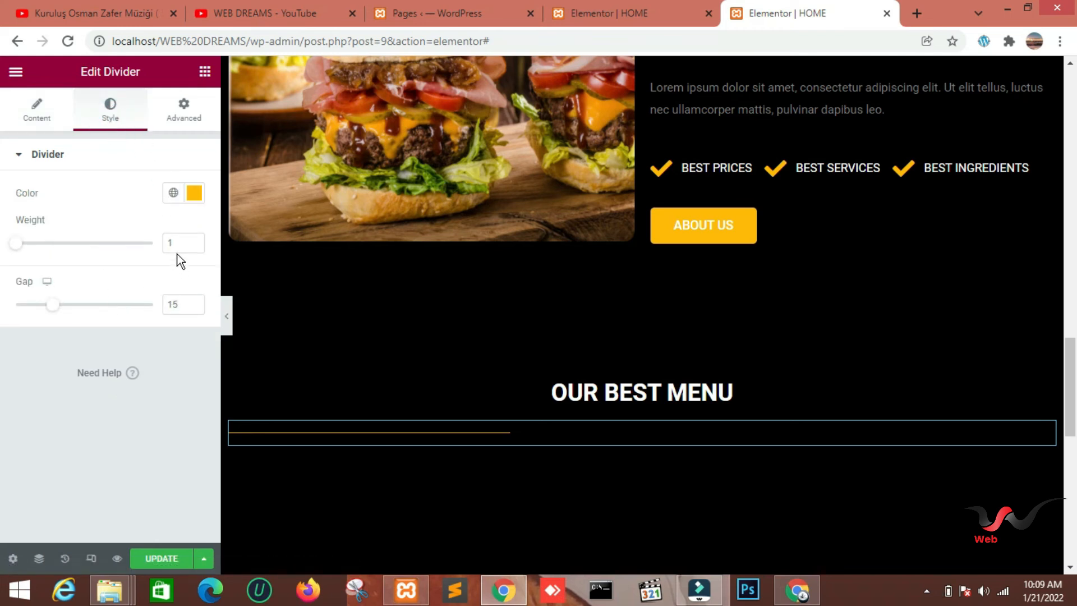
text(3)
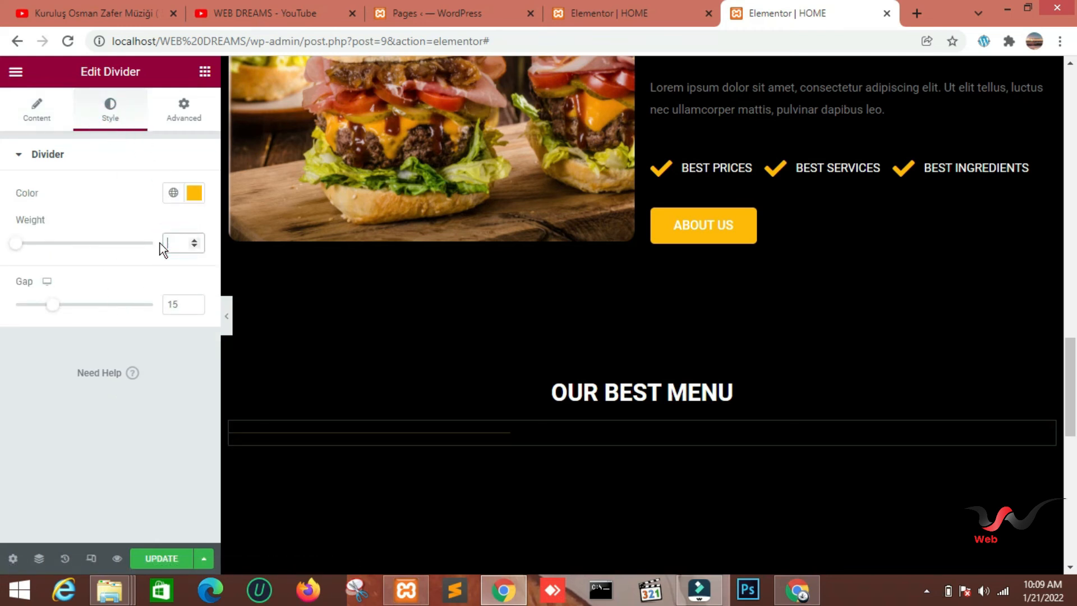
click(36, 109)
click(177, 276)
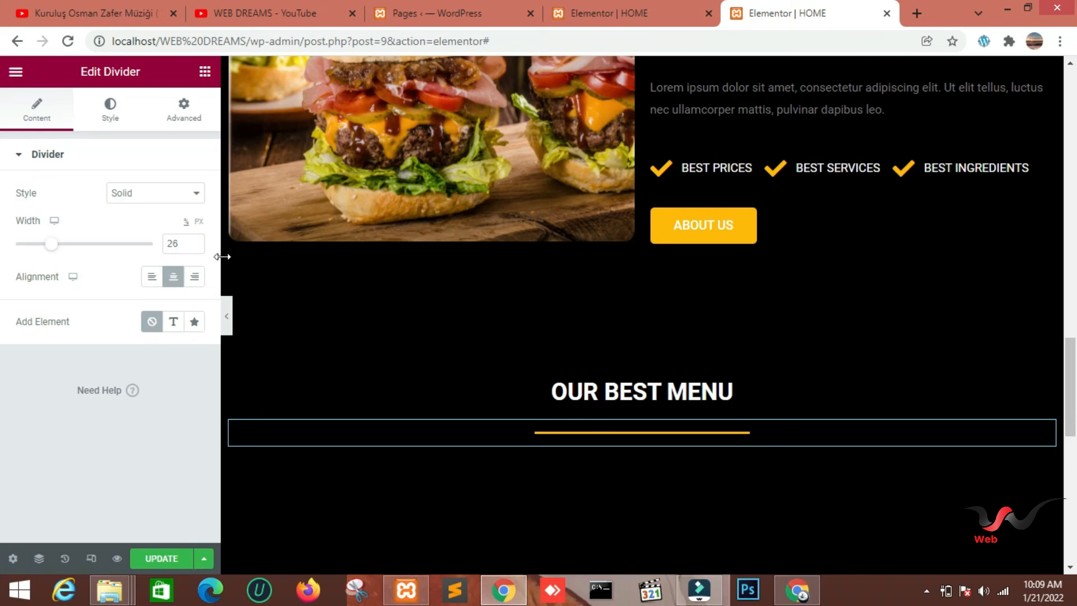
Step: Add a Text Editor widget below the divider and shorten its placeholder text to end after "Ut elit tellus, l"
click(205, 71)
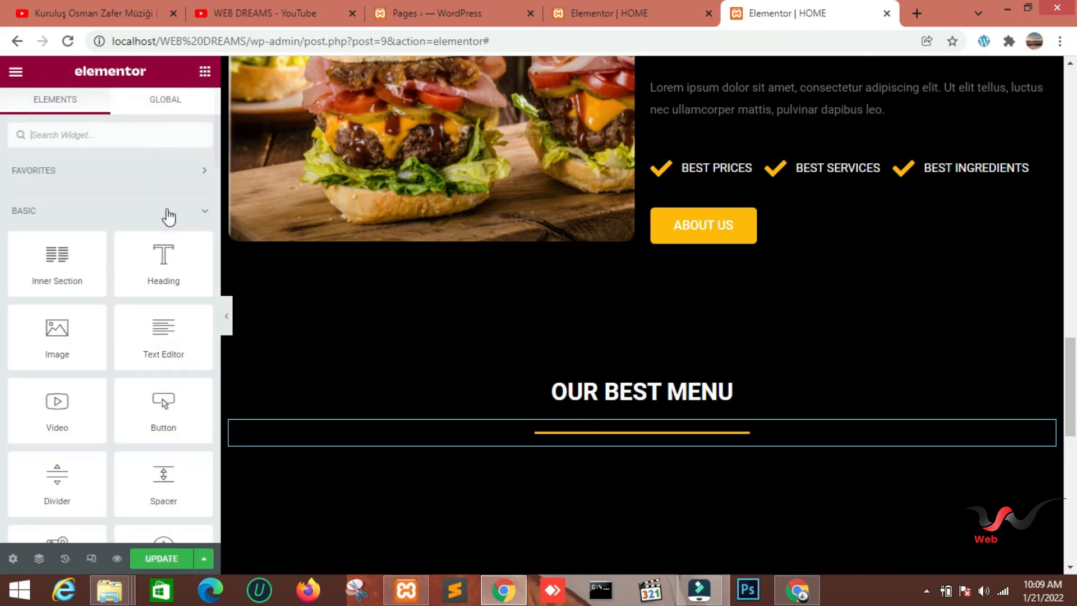
drag(158, 324, 630, 441)
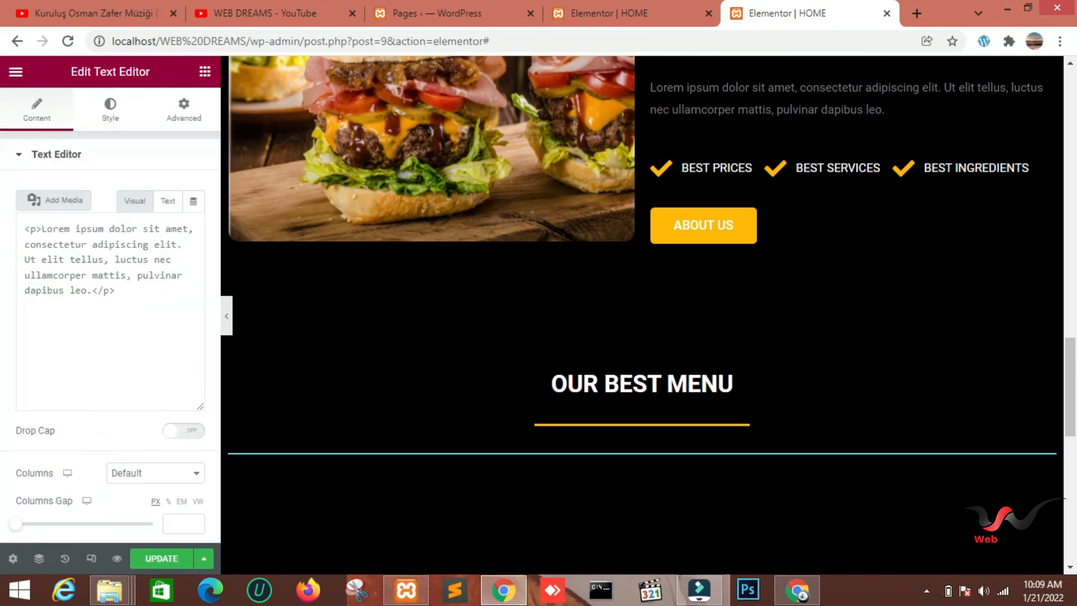
drag(65, 416, 34, 361)
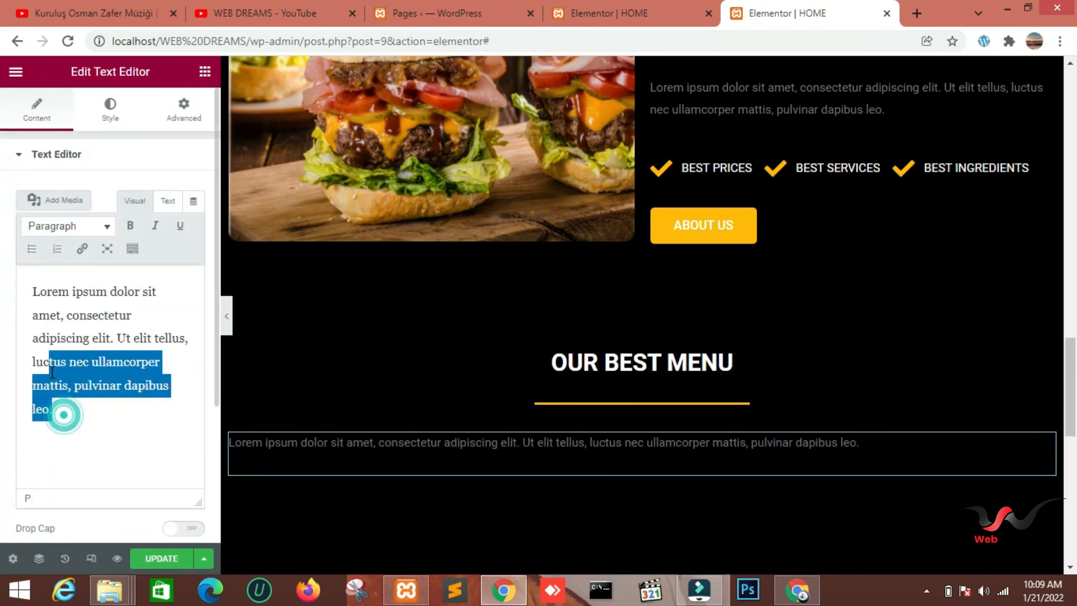
key(BackSpace)
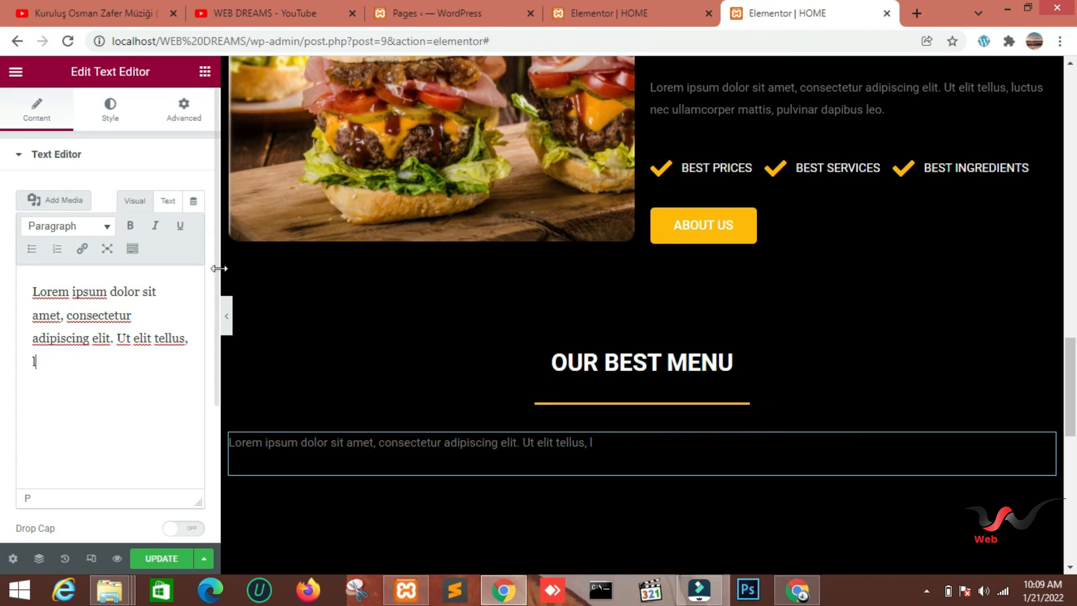
Step: Center the new paragraph, set its text color to #A8A3A3 and update the page
drag(215, 265, 147, 433)
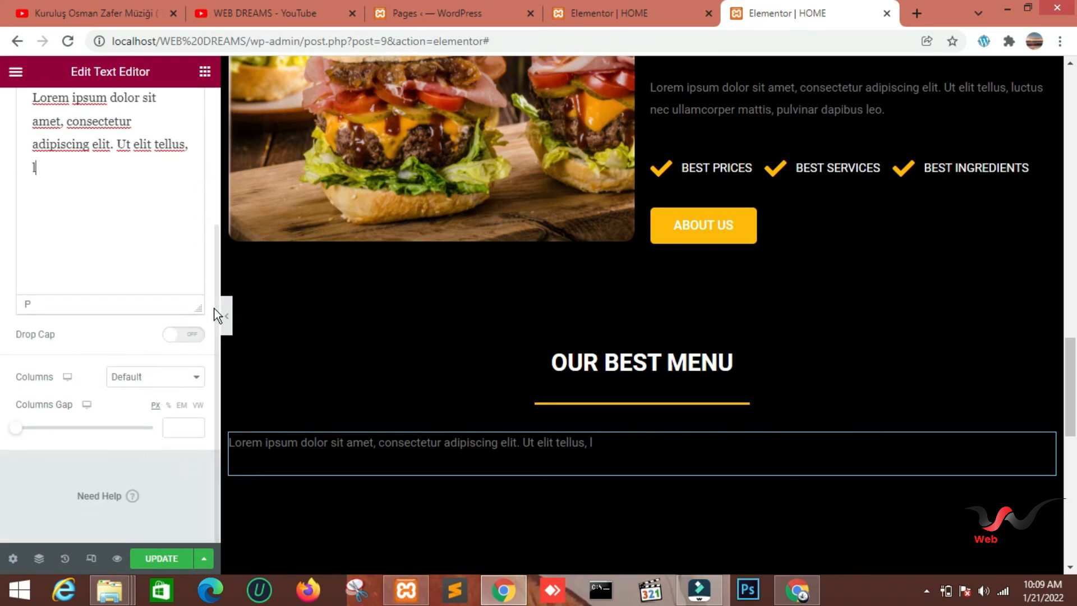
drag(214, 332, 211, 167)
click(109, 119)
click(150, 193)
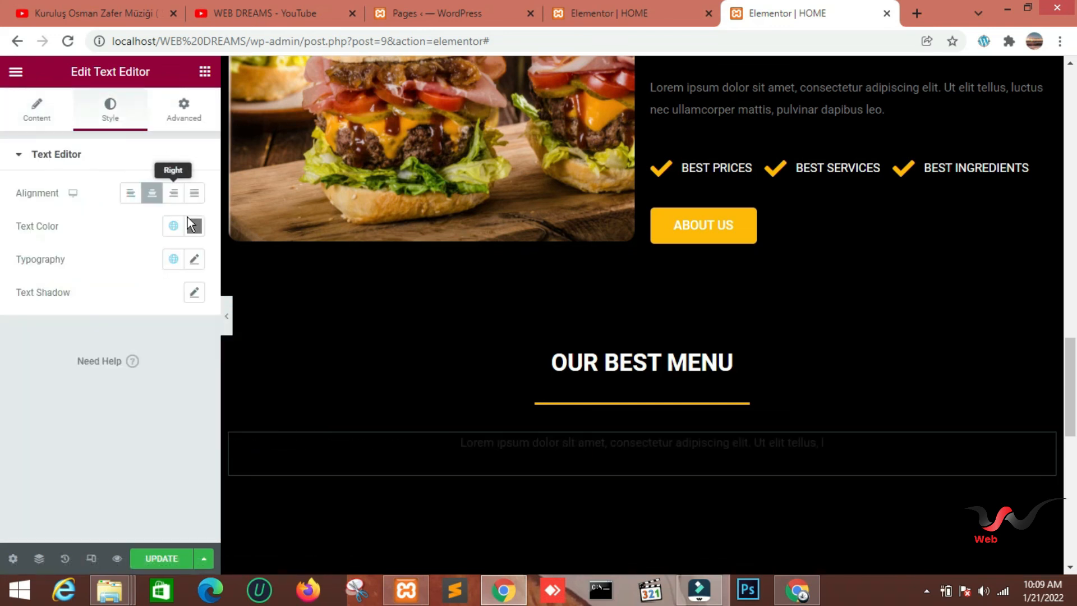
click(195, 226)
drag(117, 336, 117, 329)
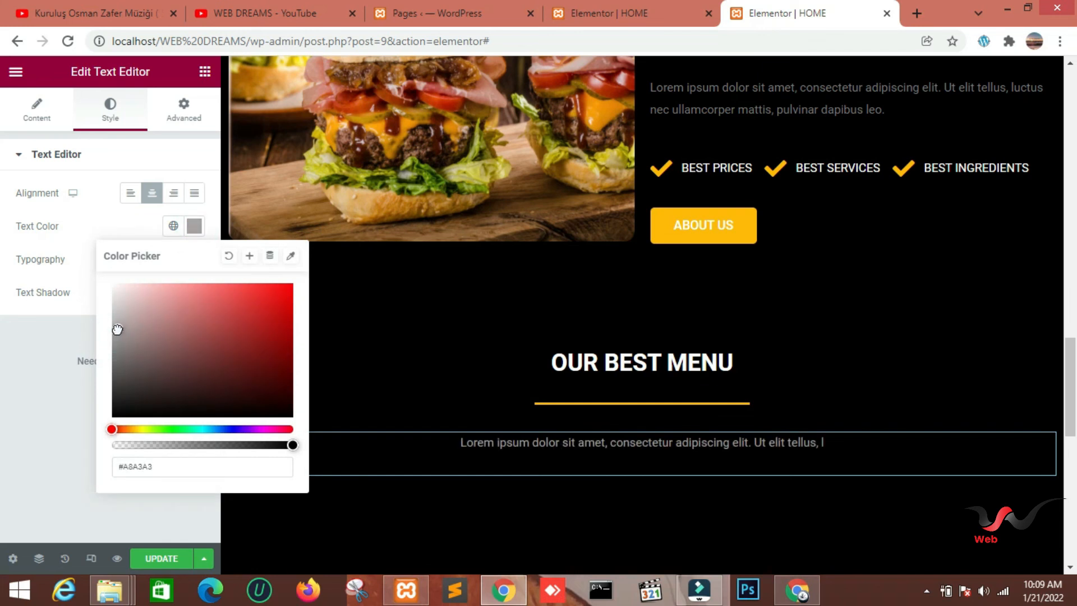
click(56, 389)
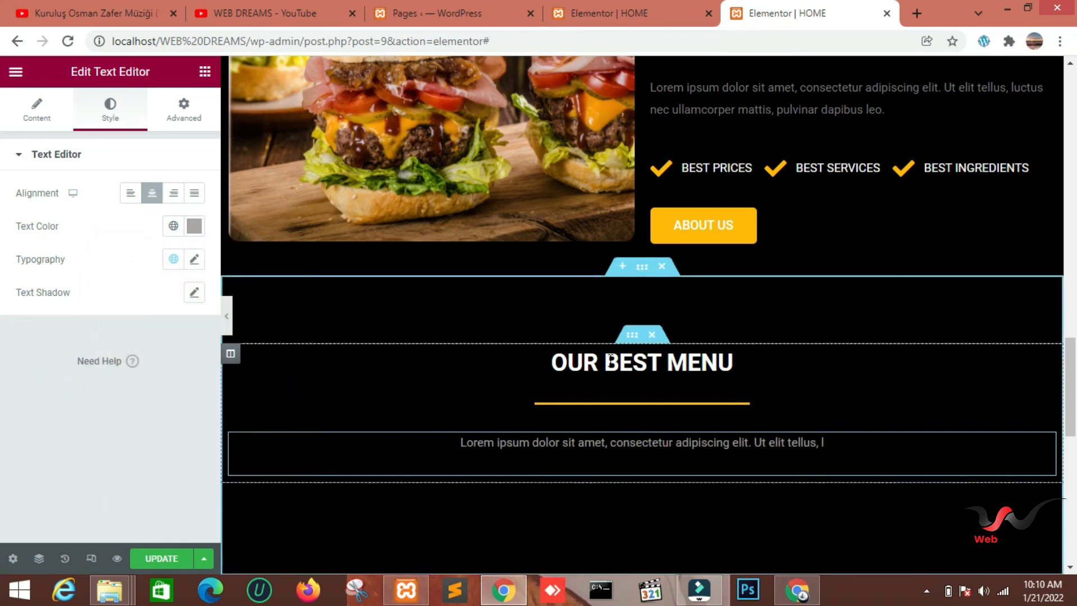
mouse_move(1076, 388)
mouse_down()
mouse_move(1076, 418)
mouse_move(1076, 393)
mouse_up()
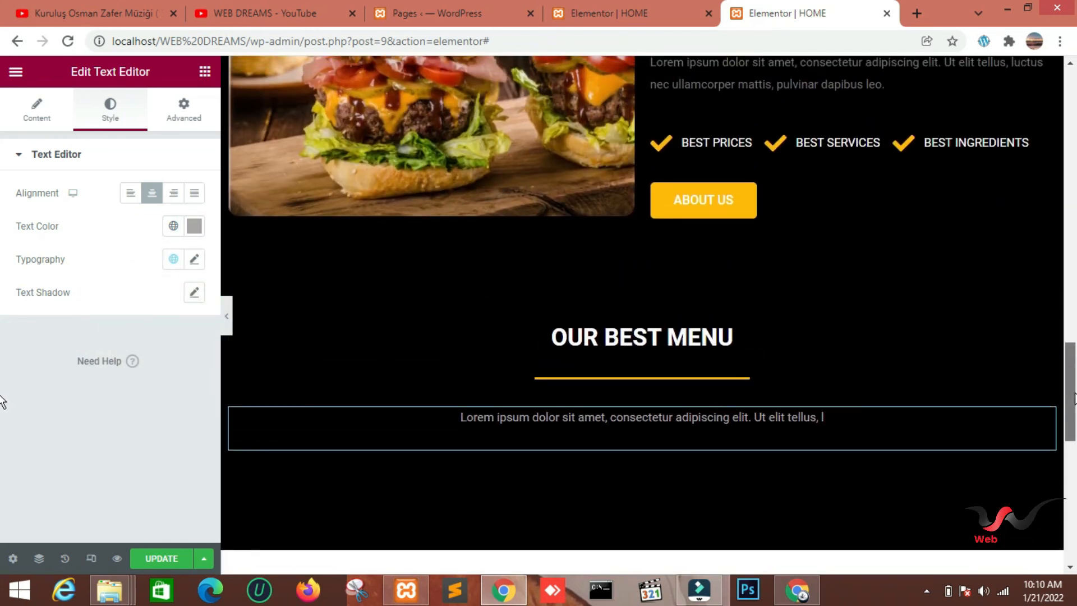
click(153, 560)
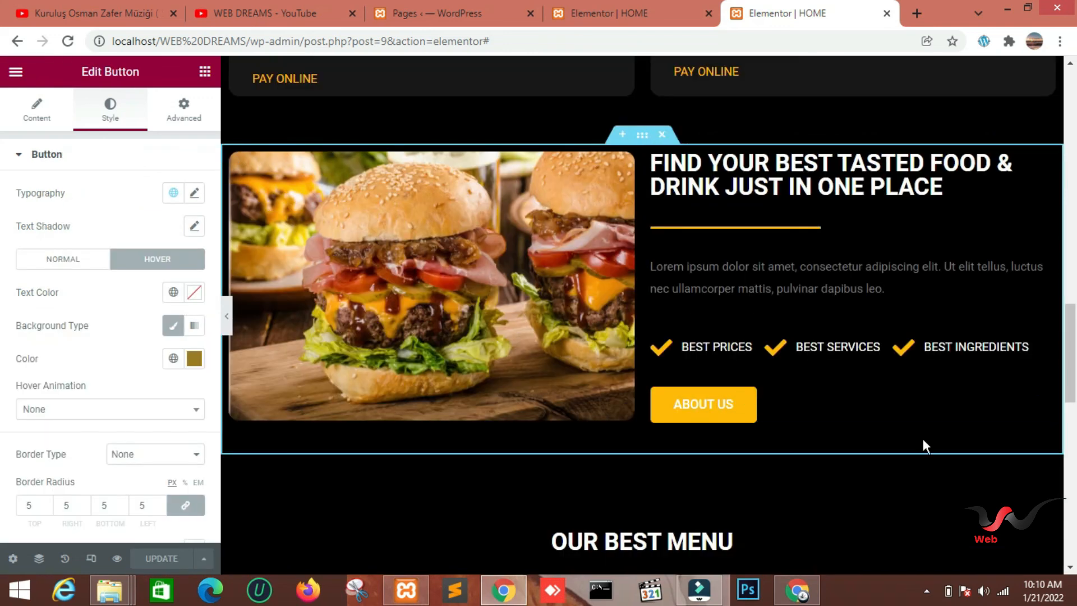
Step: Give the ABOUT US button a dark gold hover background color and update the page
click(1047, 382)
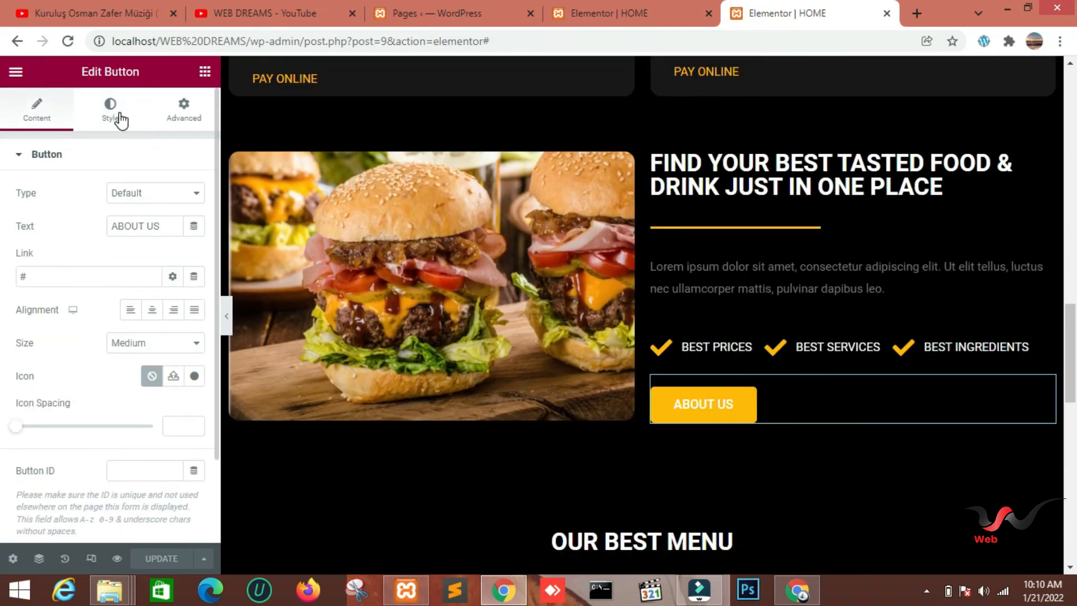
click(119, 115)
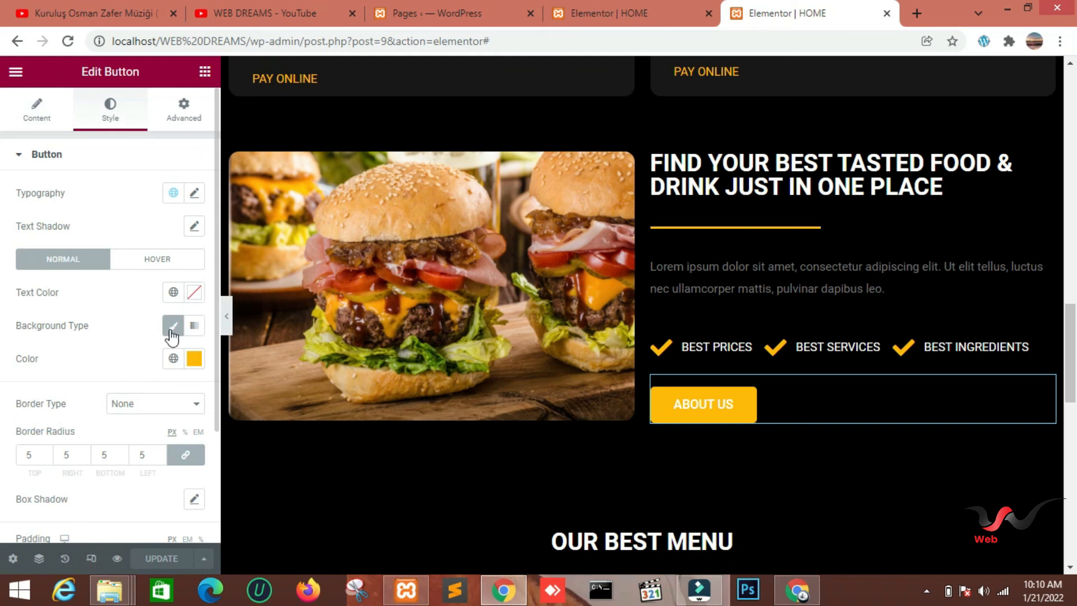
click(158, 260)
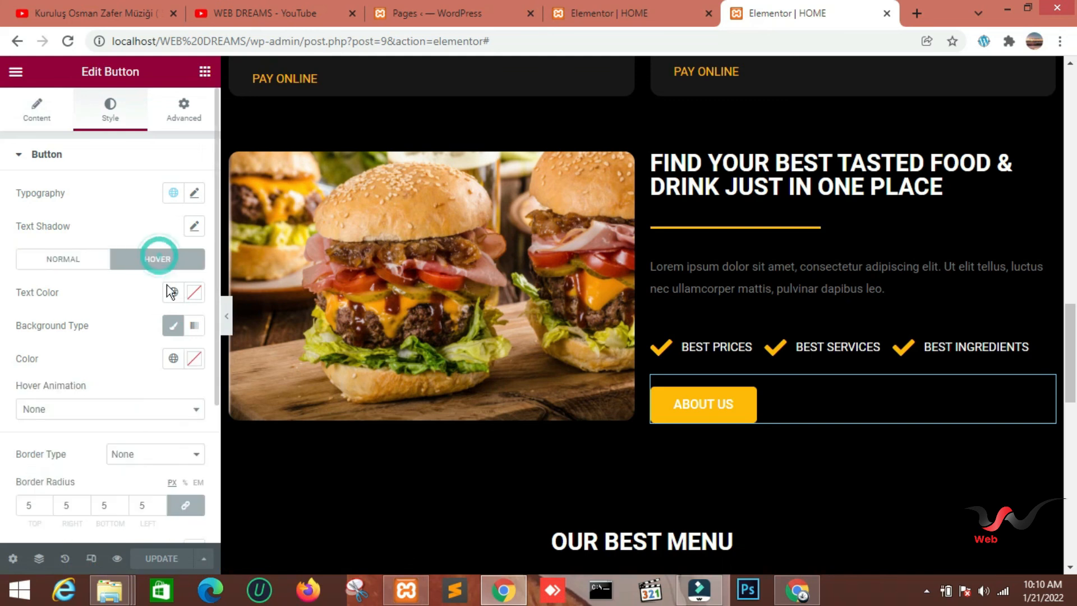
click(194, 358)
click(195, 326)
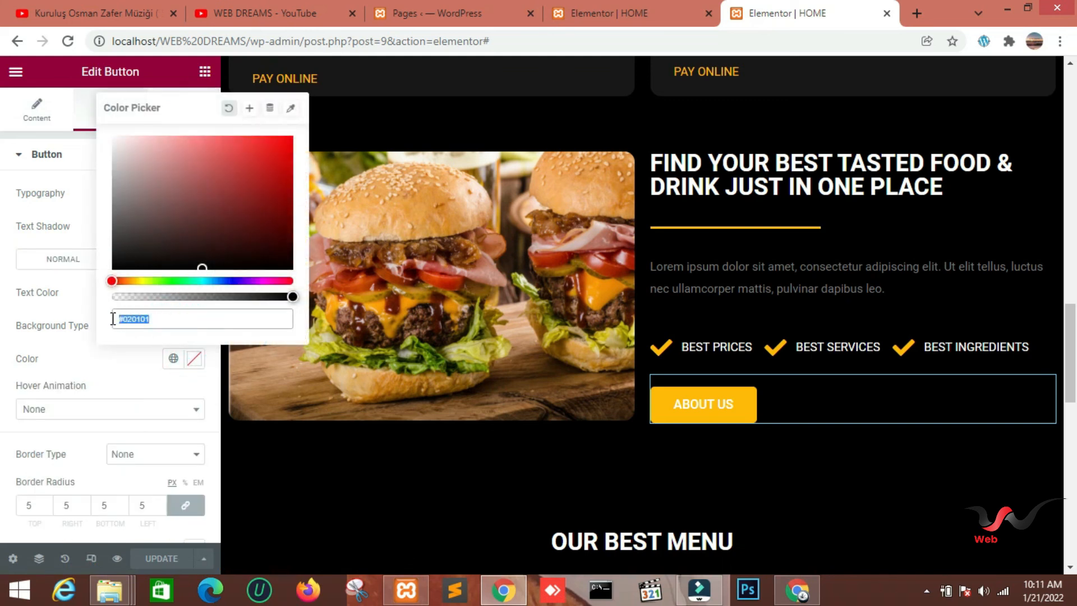
key(ctrl+v)
click(82, 297)
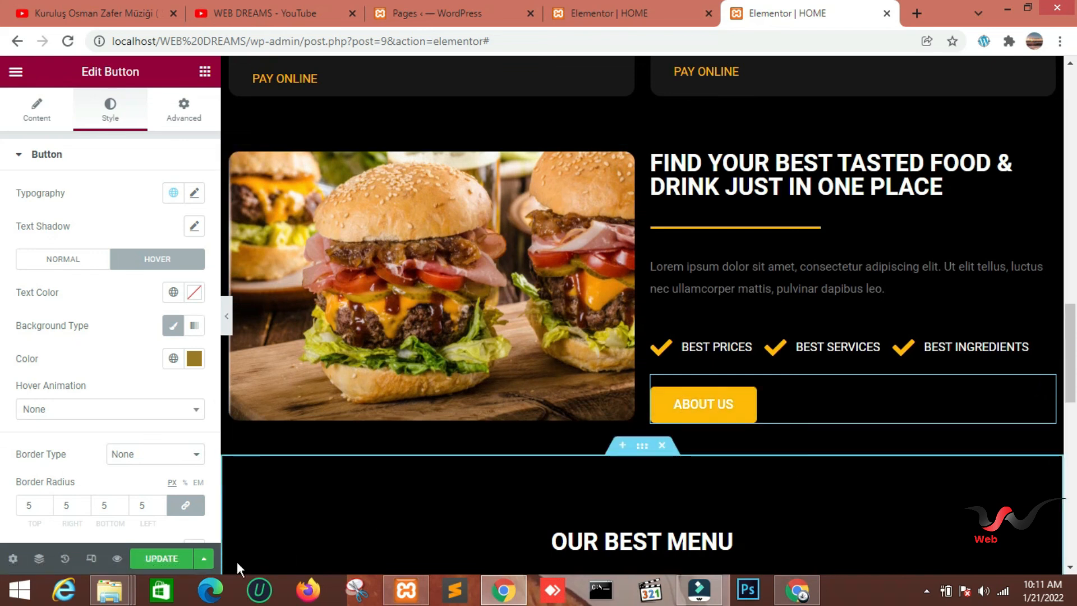
click(178, 560)
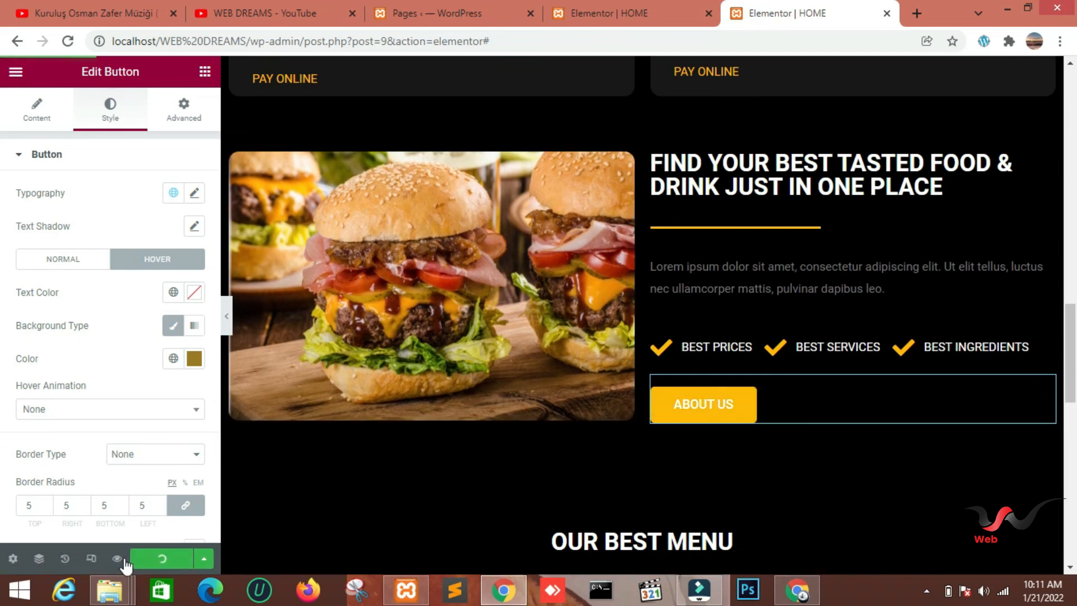
Step: Preview the HOME page and review its sections from the promo cards down to the footer
click(119, 559)
drag(1072, 111, 1076, 313)
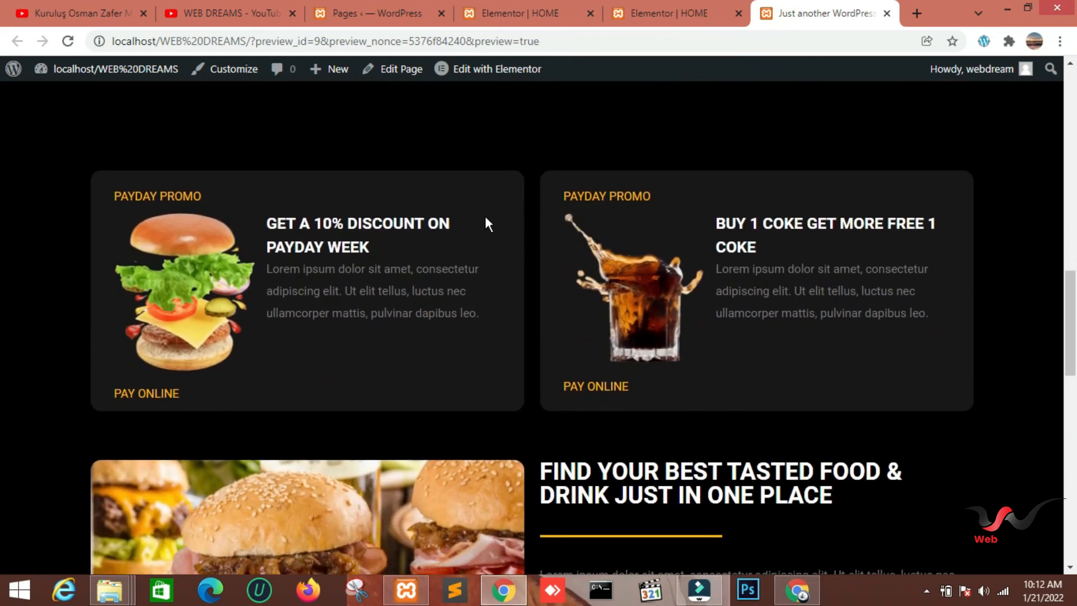
scroll(2, 301, down, 4)
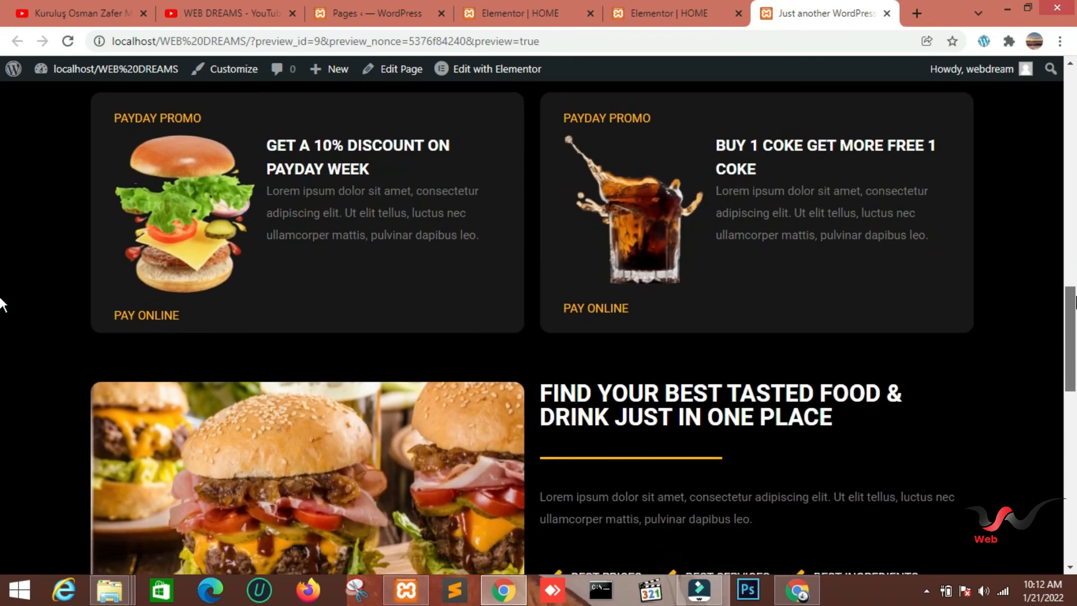
scroll(1, 338, down, 1)
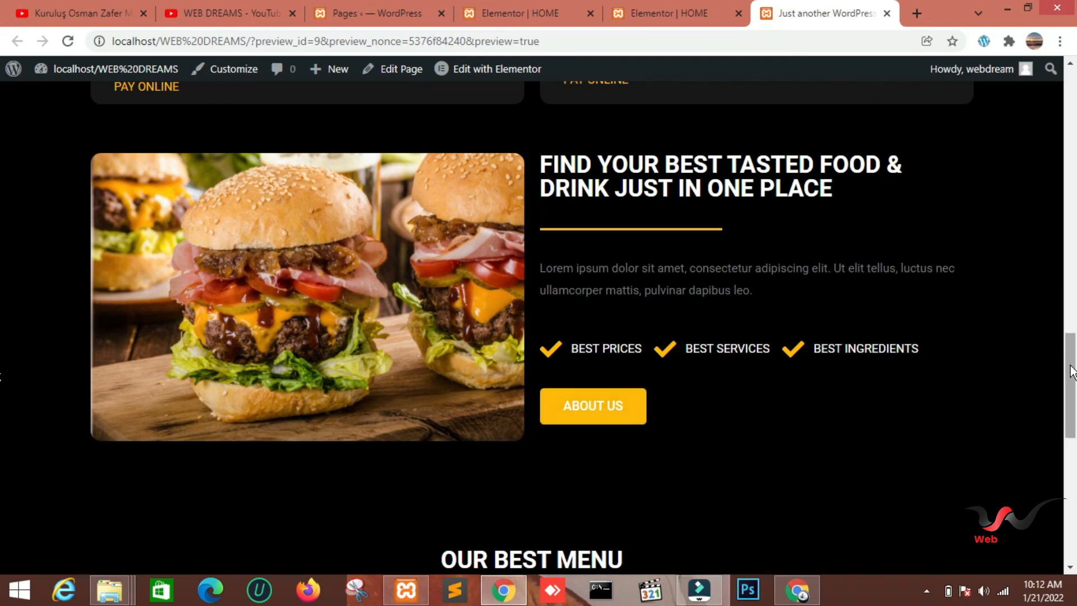
scroll(1, 381, down, 3)
scroll(1, 399, down, 8)
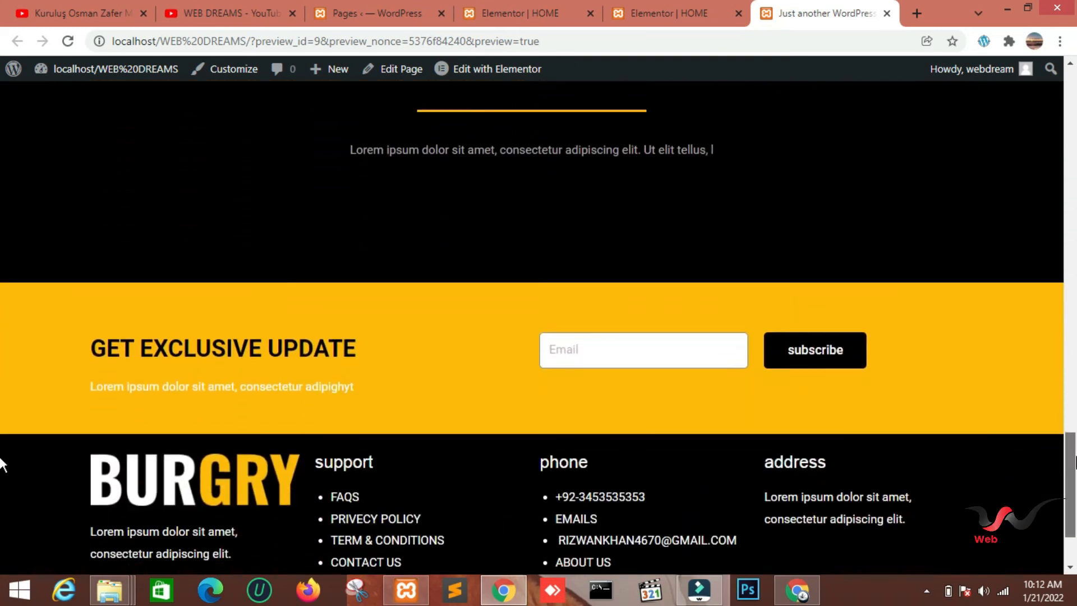
scroll(1069, 402, up, 7)
drag(1068, 403, 1054, 113)
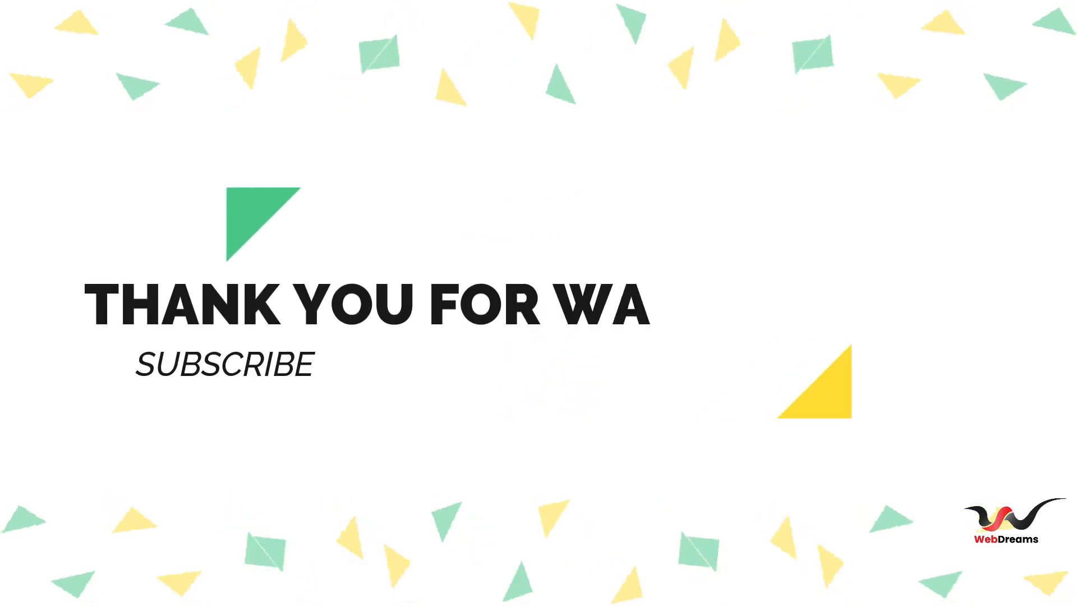